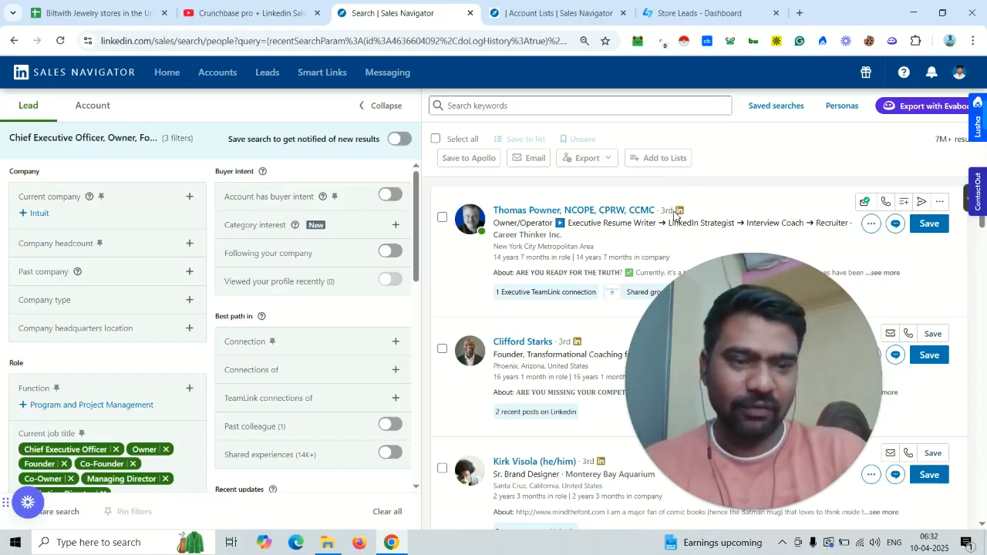
# Step: Review the Sales Navigator lead filters and account list, and the Root Domain, Company and LinkedIn columns of the jewelry stores spreadsheet
pyautogui.moveTo(419, 246); pyautogui.dragTo(419, 413)
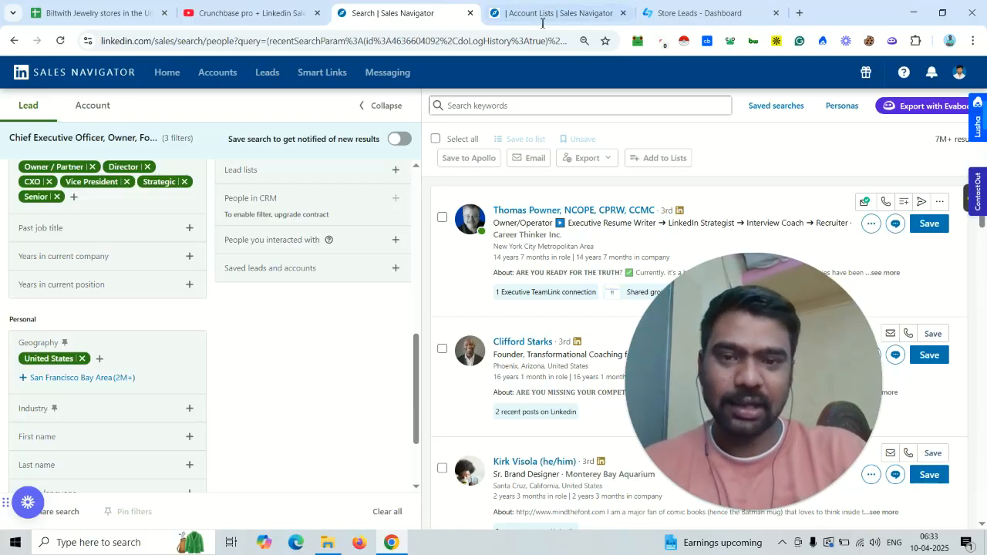
pyautogui.click(559, 6)
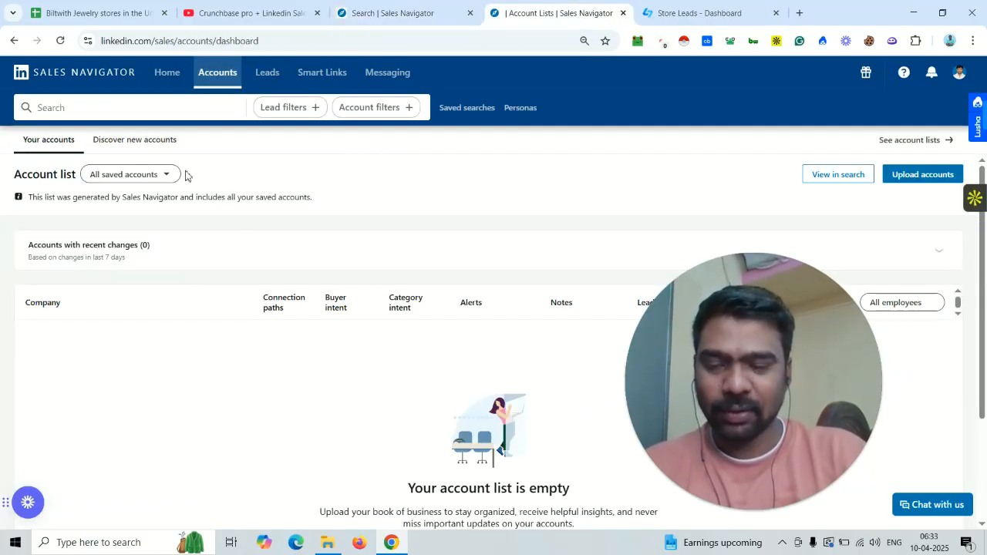
pyautogui.click(97, 12)
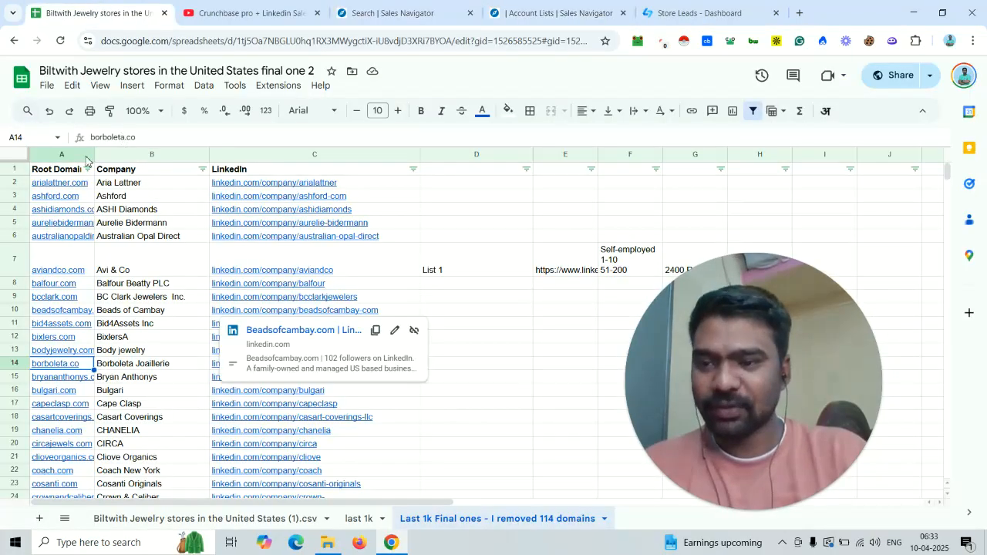
pyautogui.moveTo(68, 154); pyautogui.dragTo(252, 162)
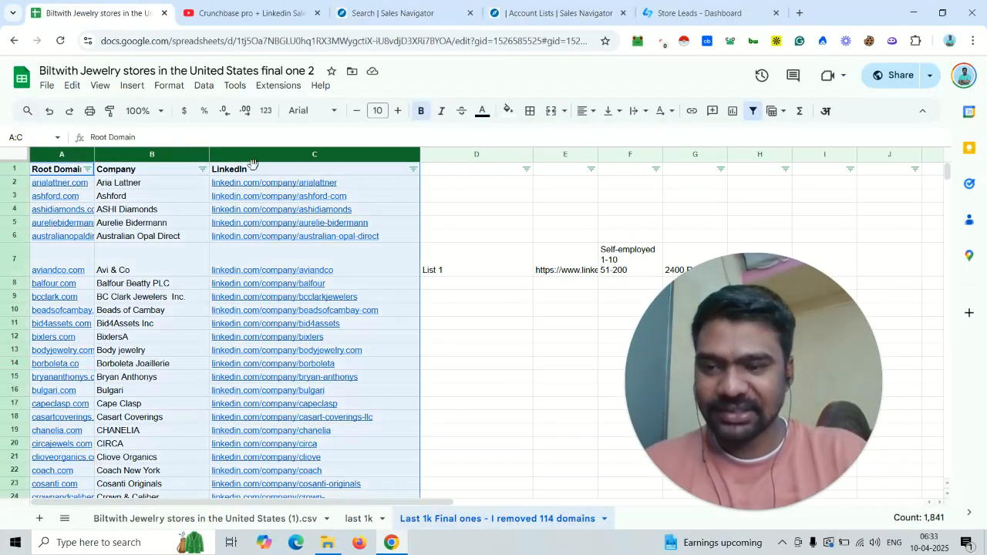
pyautogui.click(150, 226)
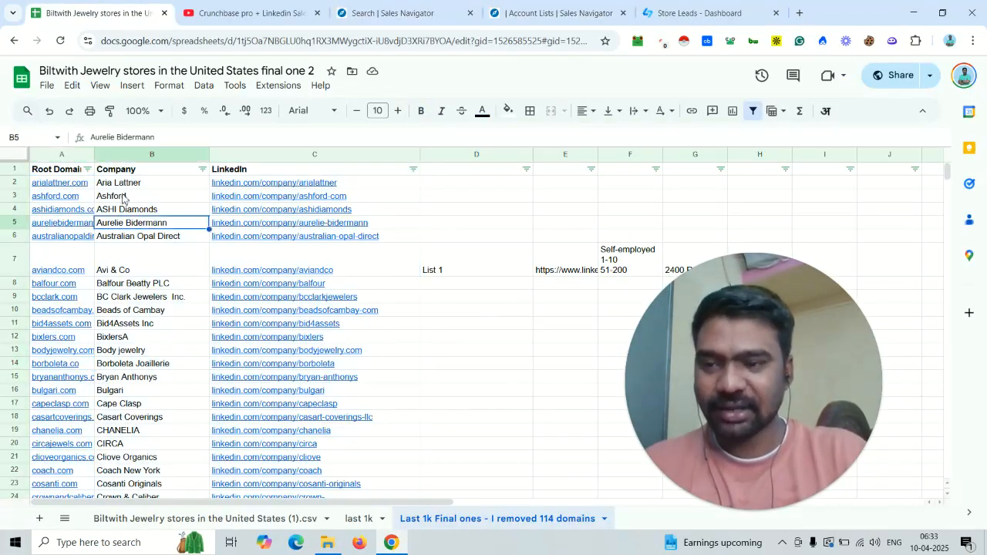
pyautogui.click(71, 153)
pyautogui.moveTo(71, 153); pyautogui.dragTo(84, 185)
pyautogui.click(104, 185)
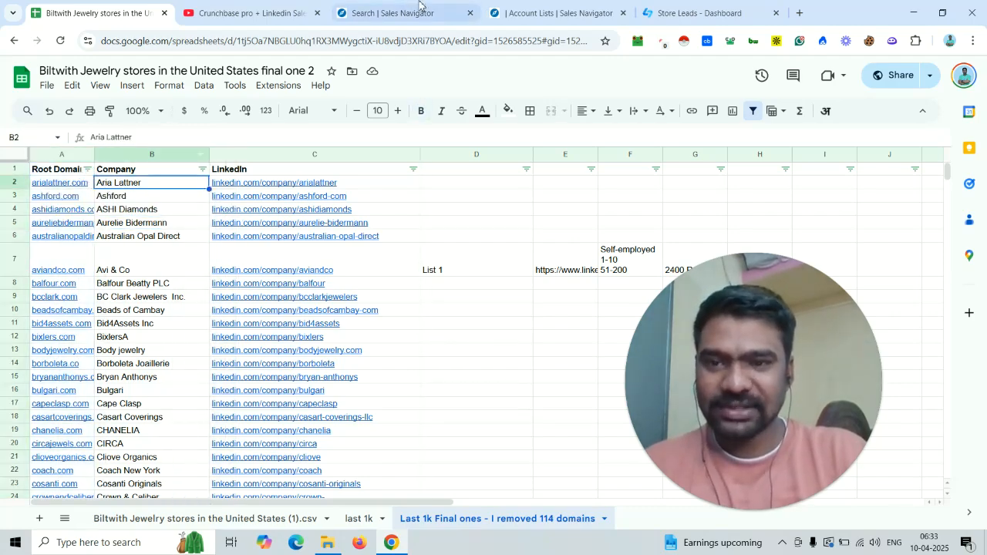
pyautogui.click(420, 6)
pyautogui.click(100, 12)
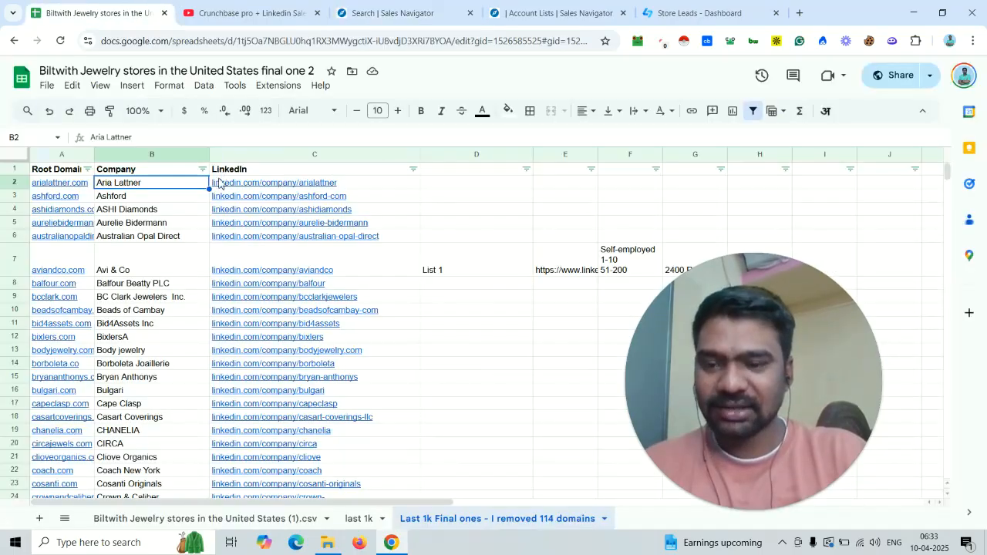
pyautogui.click(184, 239)
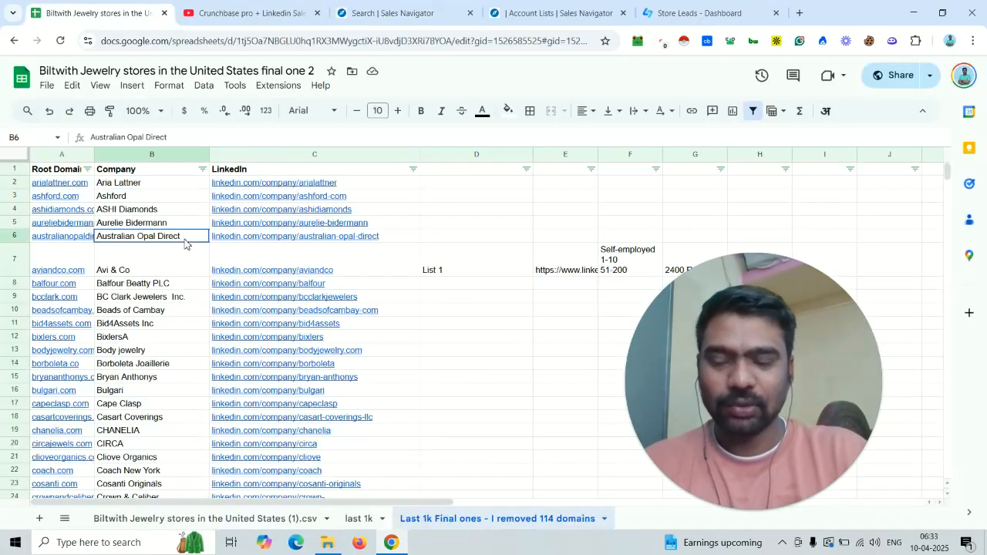
# Step: Switch to the YouTube video on Crunchbase Pro and LinkedIn Sales Navigator and examine the contact details in its description
pyautogui.click(254, 12)
pyautogui.click(558, 6)
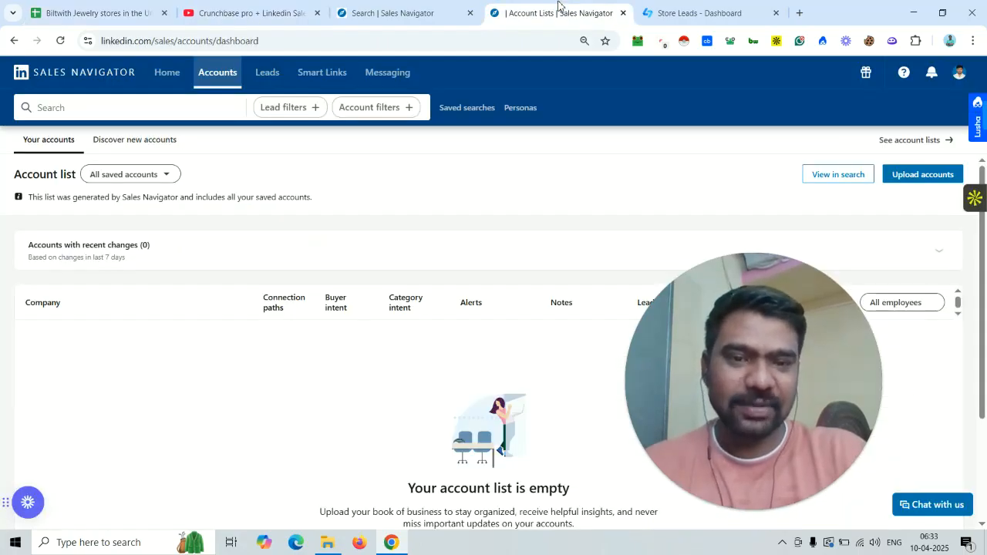
pyautogui.click(289, 8)
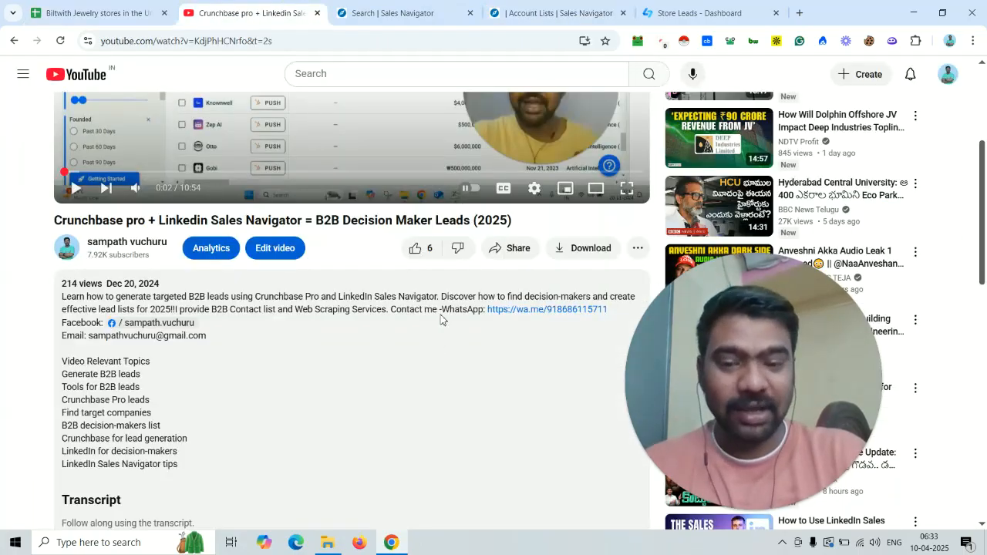
pyautogui.moveTo(442, 312); pyautogui.dragTo(614, 308)
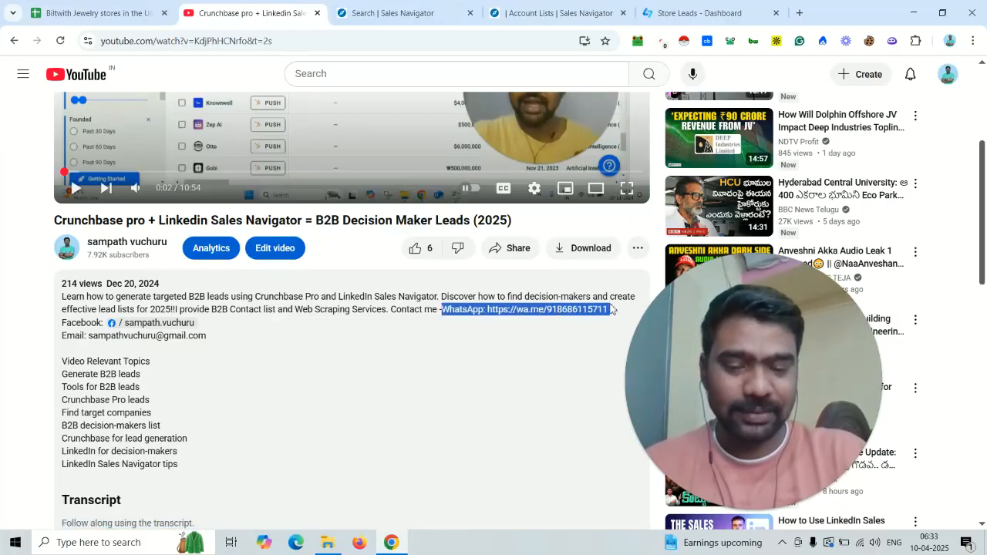
pyautogui.click(382, 327)
pyautogui.doubleClick(382, 329)
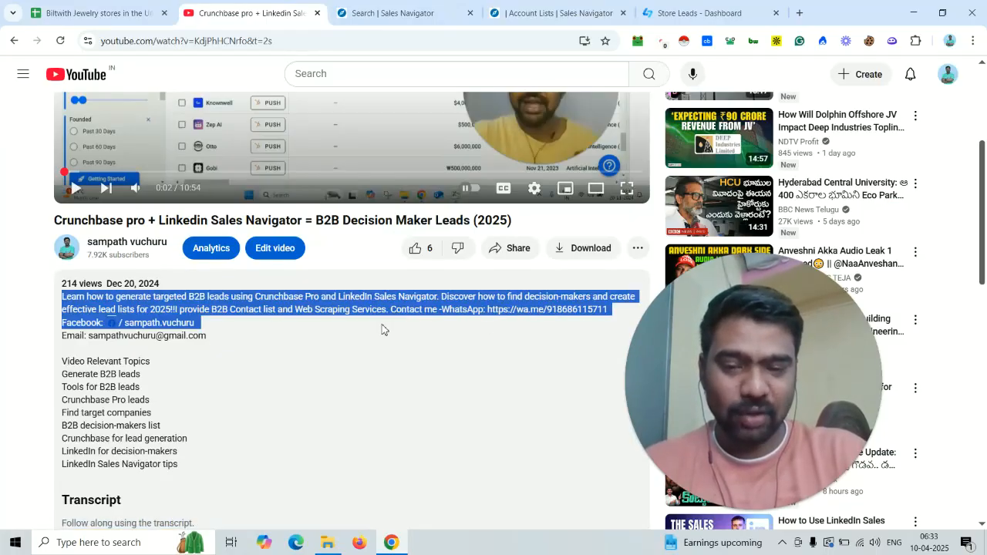
pyautogui.click(434, 327)
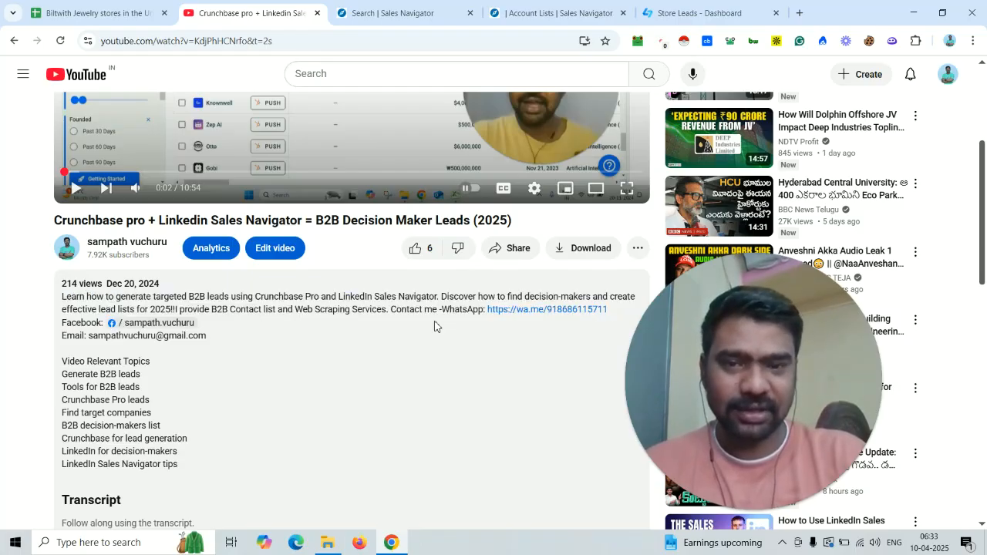
pyautogui.click(549, 5)
pyautogui.click(359, 5)
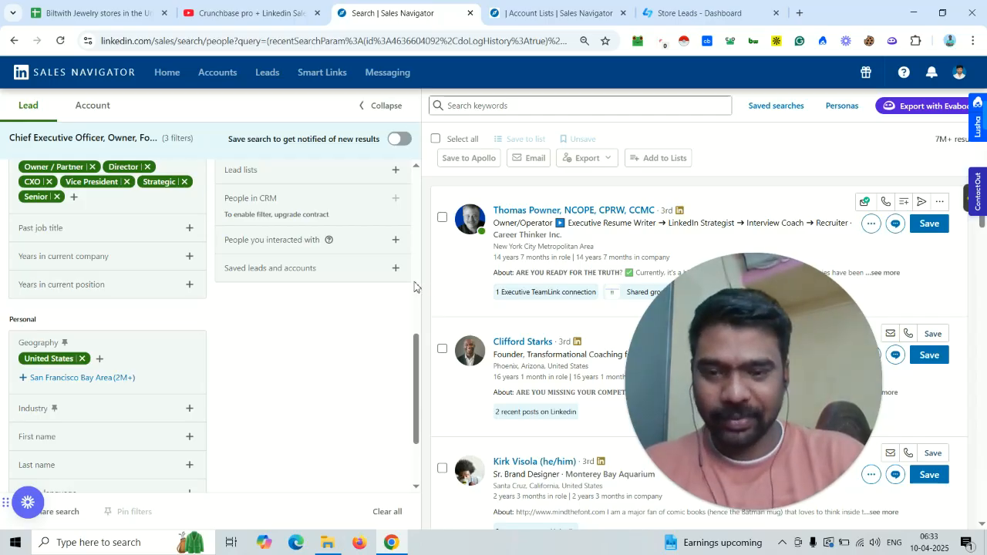
pyautogui.scroll(10, 414, 287)
pyautogui.click(540, 8)
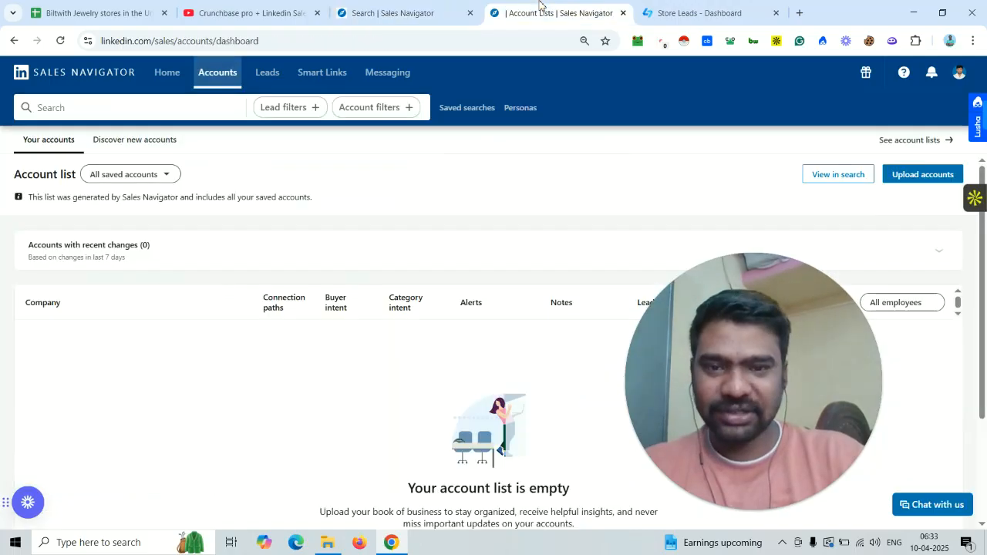
pyautogui.click(118, 5)
pyautogui.click(43, 86)
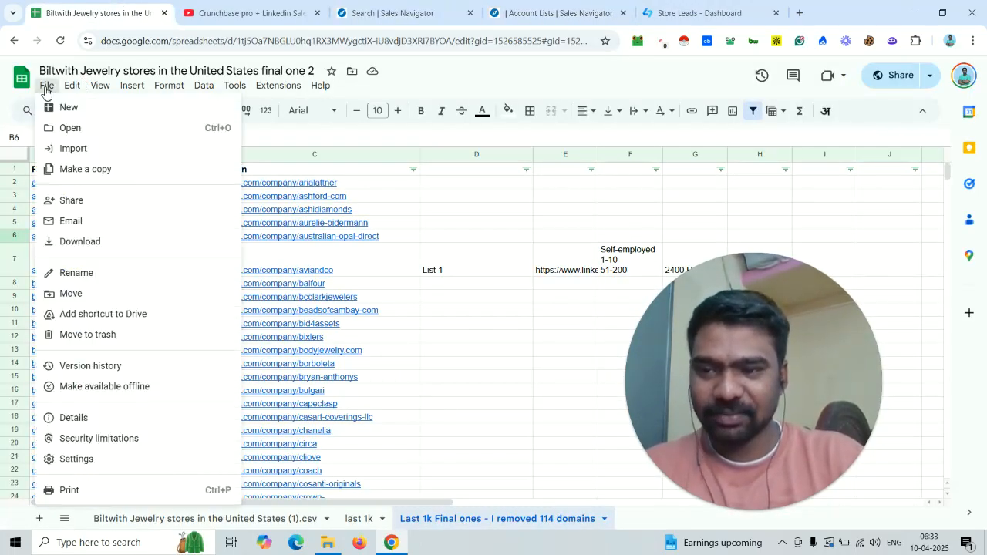
pyautogui.click(461, 287)
# Step: Start an account list upload in Sales Navigator and review the CSV format, preferred field and account attribute requirements
pyautogui.click(558, 6)
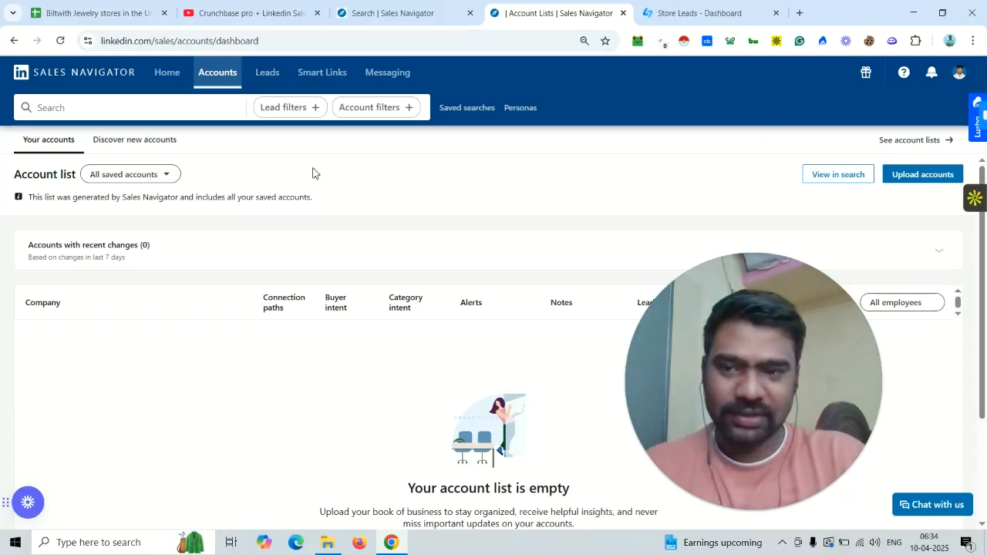
pyautogui.click(914, 176)
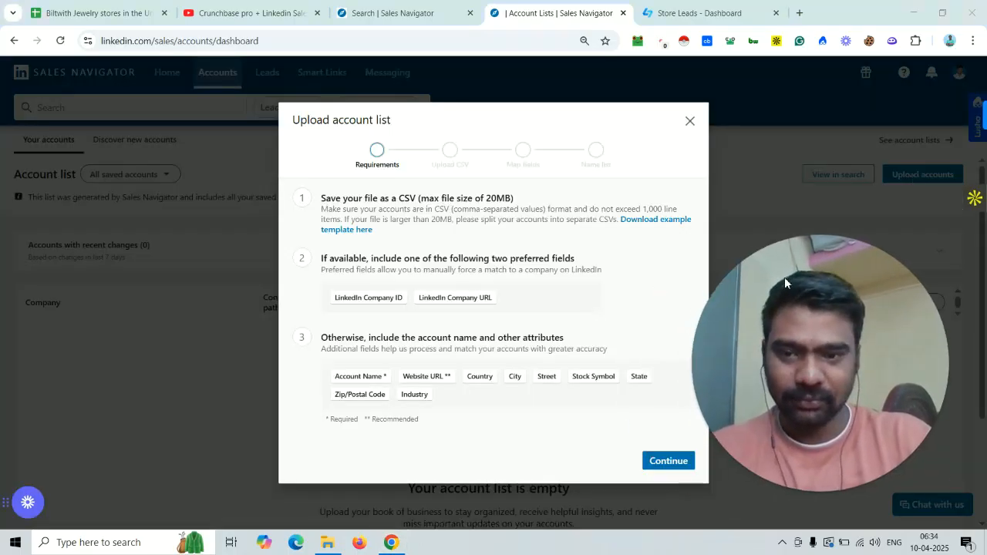
pyautogui.moveTo(515, 198); pyautogui.dragTo(322, 200)
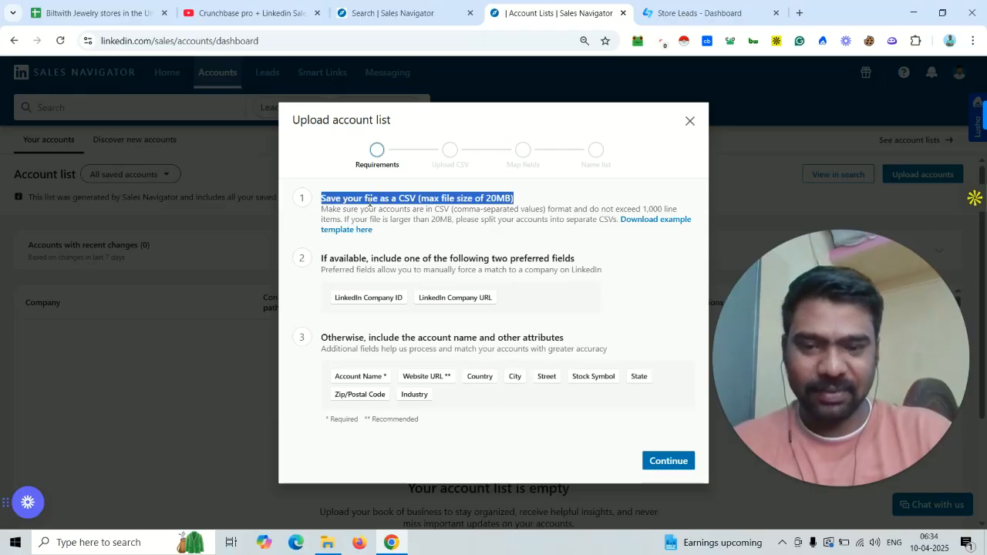
pyautogui.doubleClick(427, 259)
pyautogui.tripleClick(428, 259)
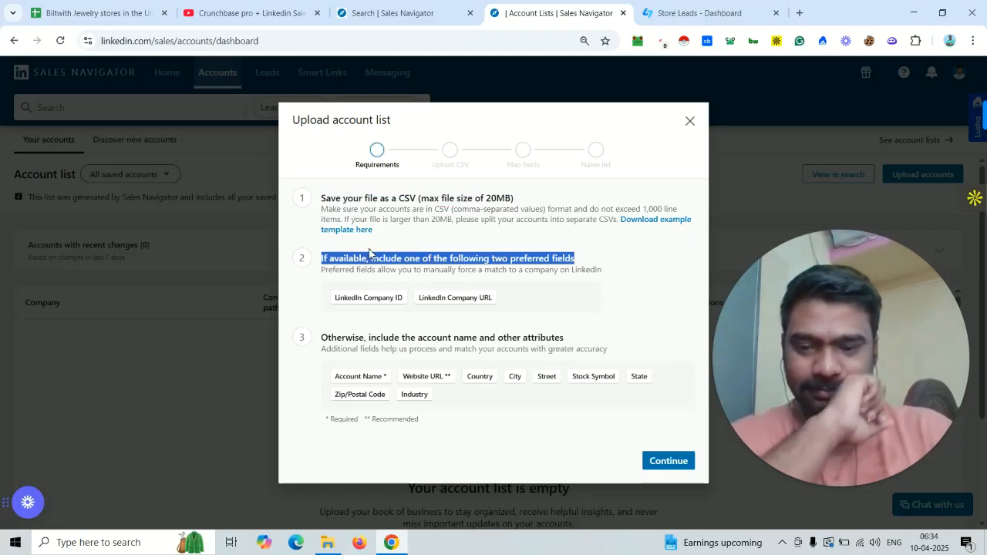
pyautogui.moveTo(369, 338); pyautogui.dragTo(365, 332)
pyautogui.tripleClick(365, 333)
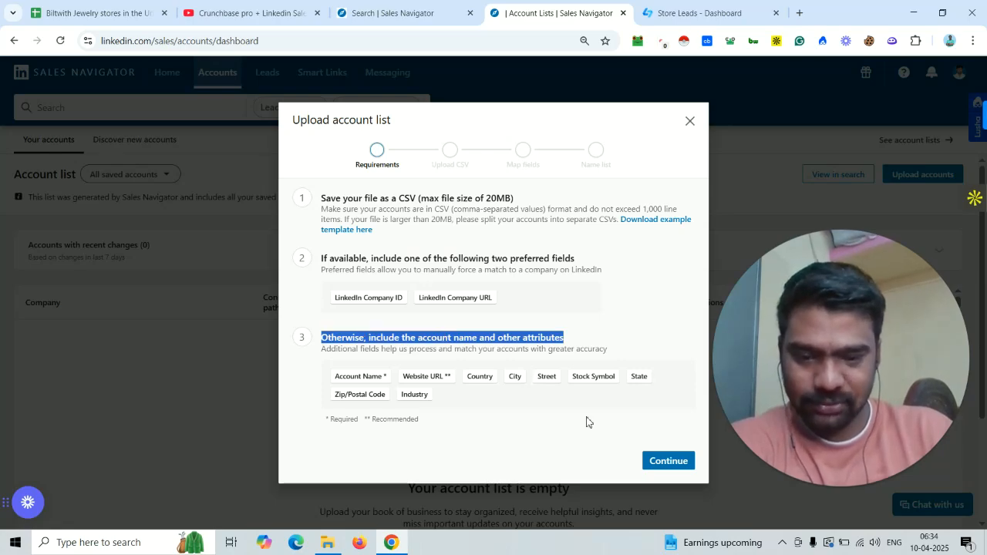
# Step: Upload the CSV file "Jewelry stores new test - Sheet1" from the Downloads folder
pyautogui.click(682, 461)
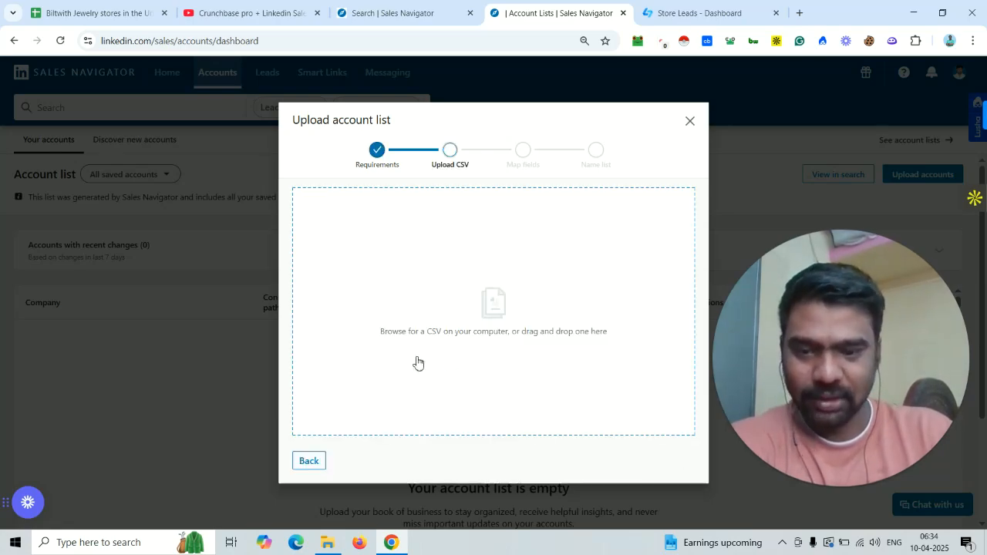
pyautogui.click(518, 339)
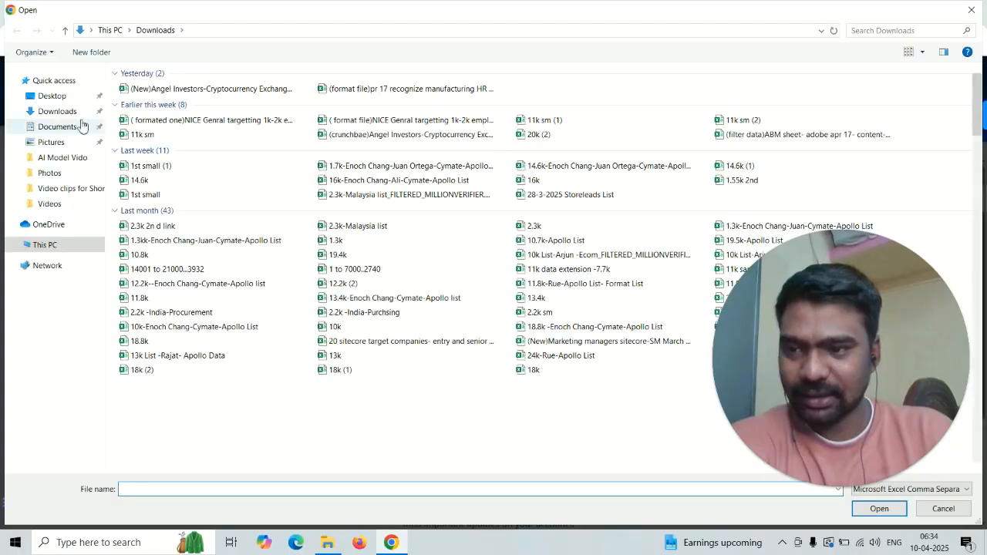
pyautogui.click(74, 114)
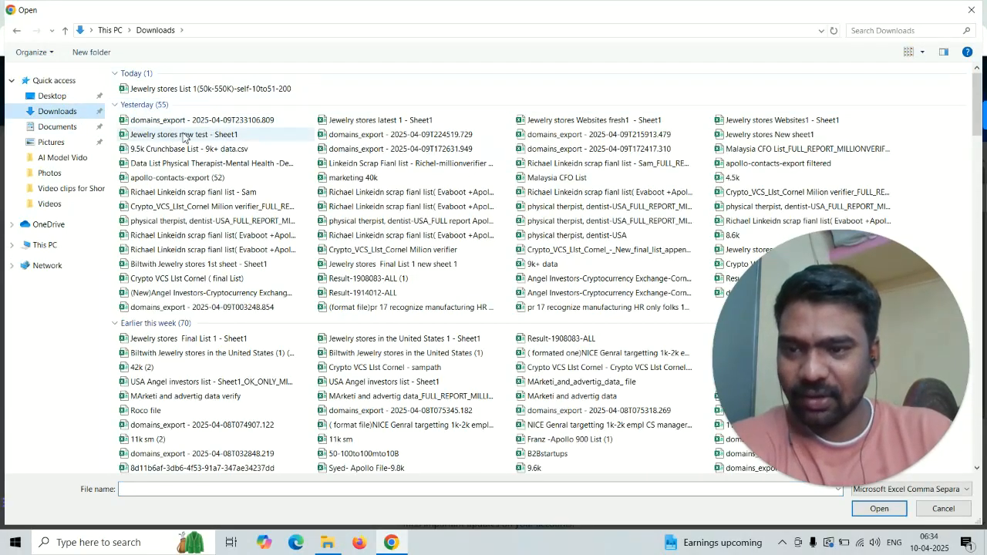
pyautogui.click(180, 137)
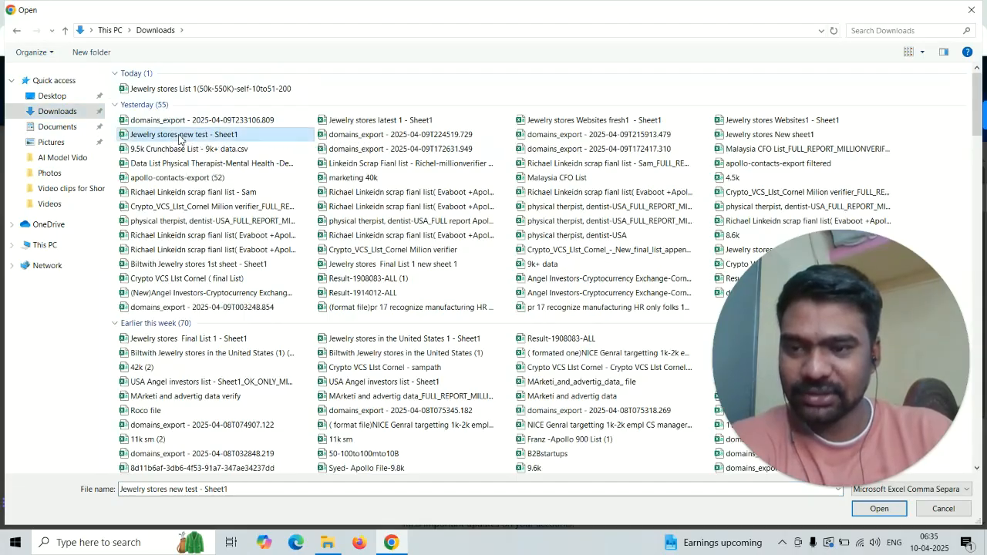
pyautogui.doubleClick(180, 137)
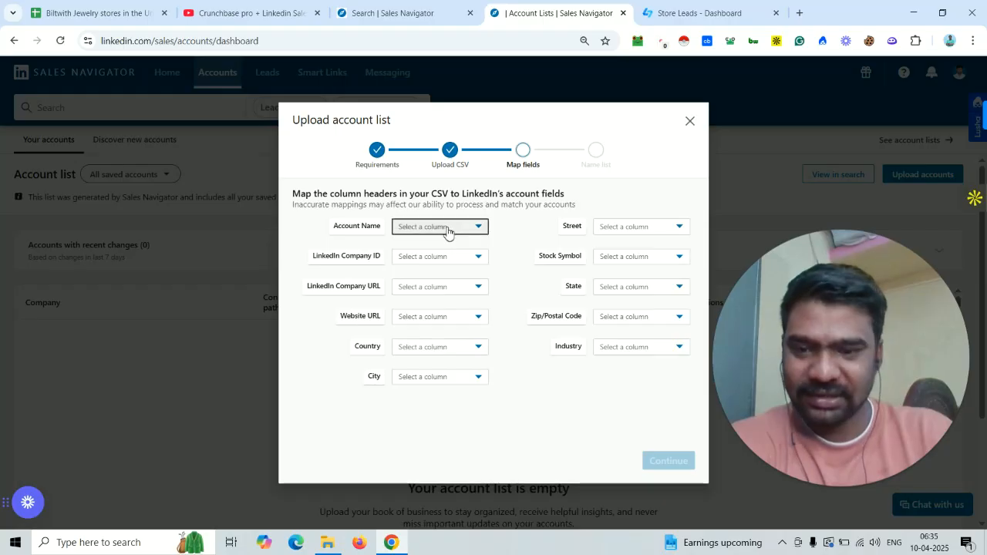
# Step: Map Account Name to the Company Name column and Website URL to the Website column, and proceed to naming the list
pyautogui.tripleClick(382, 202)
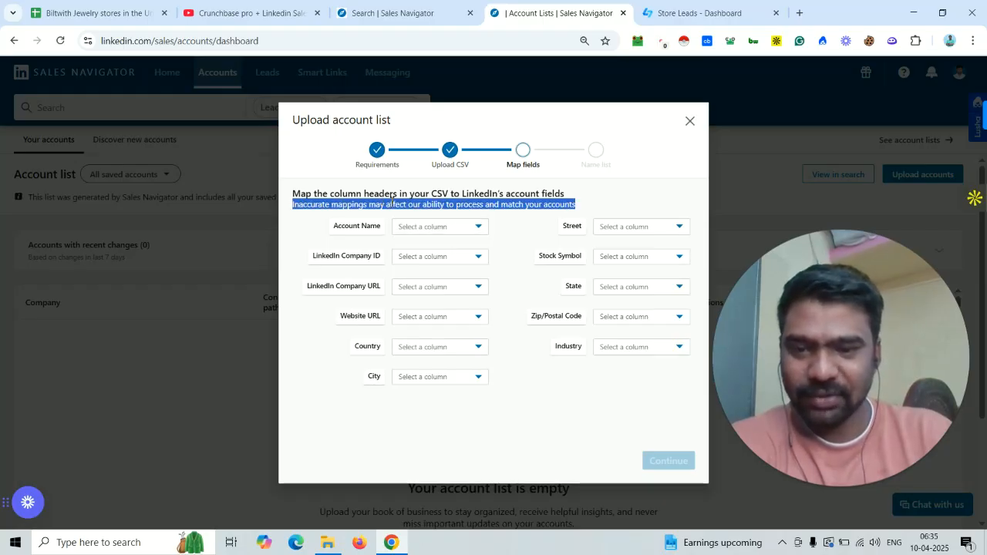
pyautogui.tripleClick(396, 194)
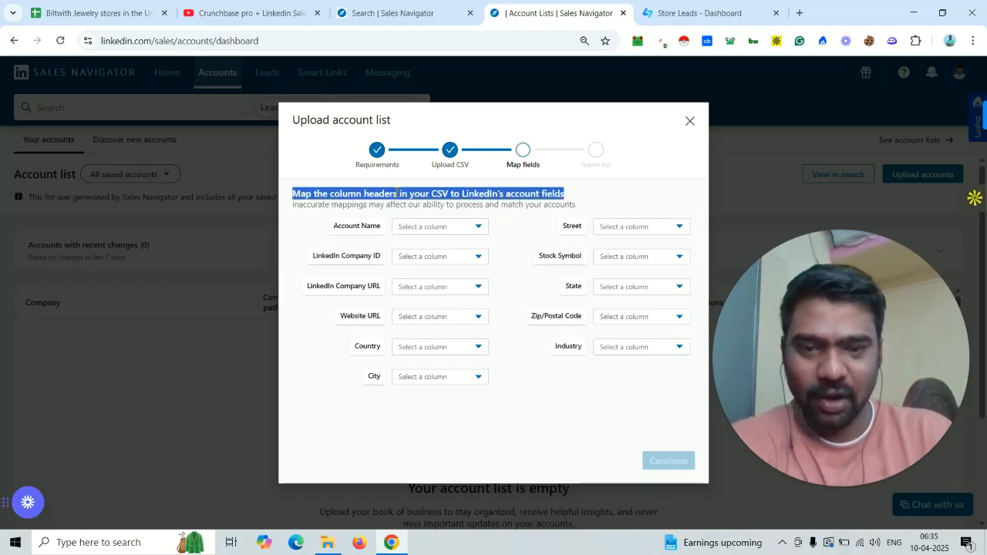
pyautogui.click(424, 226)
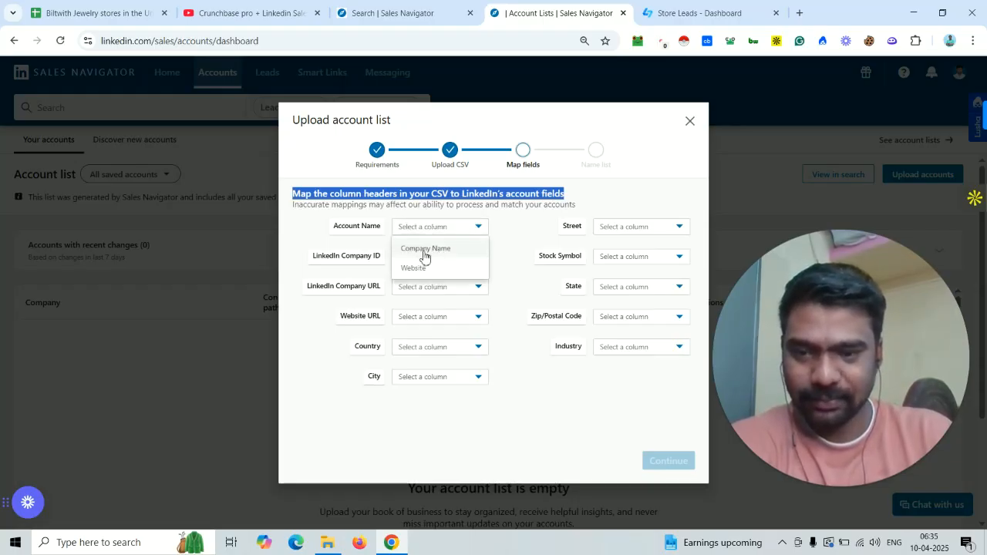
pyautogui.click(424, 249)
pyautogui.click(432, 318)
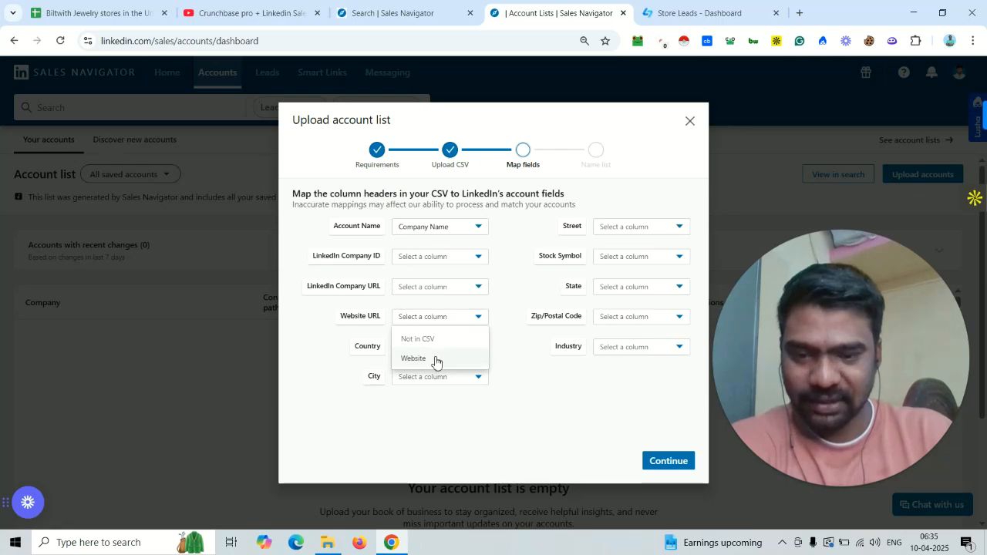
pyautogui.click(435, 360)
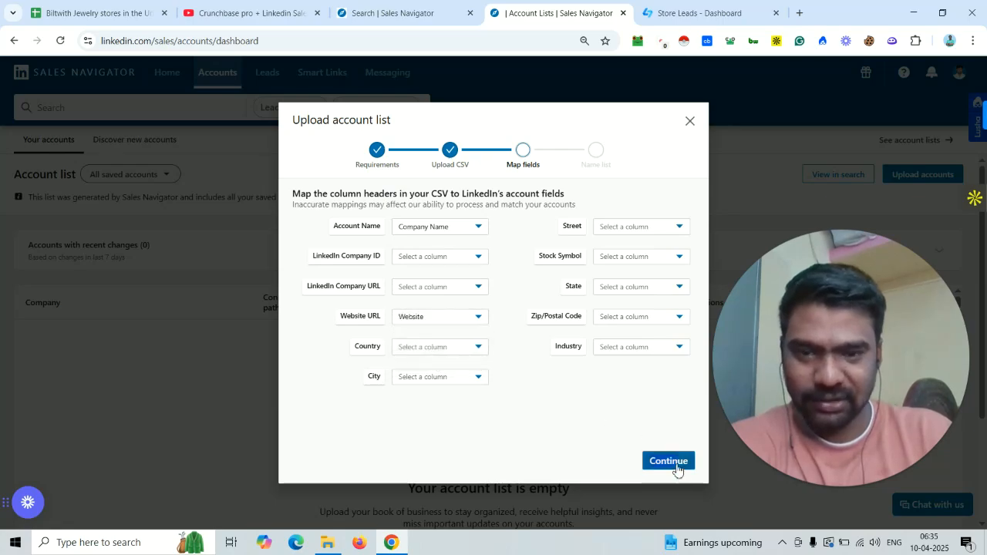
pyautogui.click(668, 461)
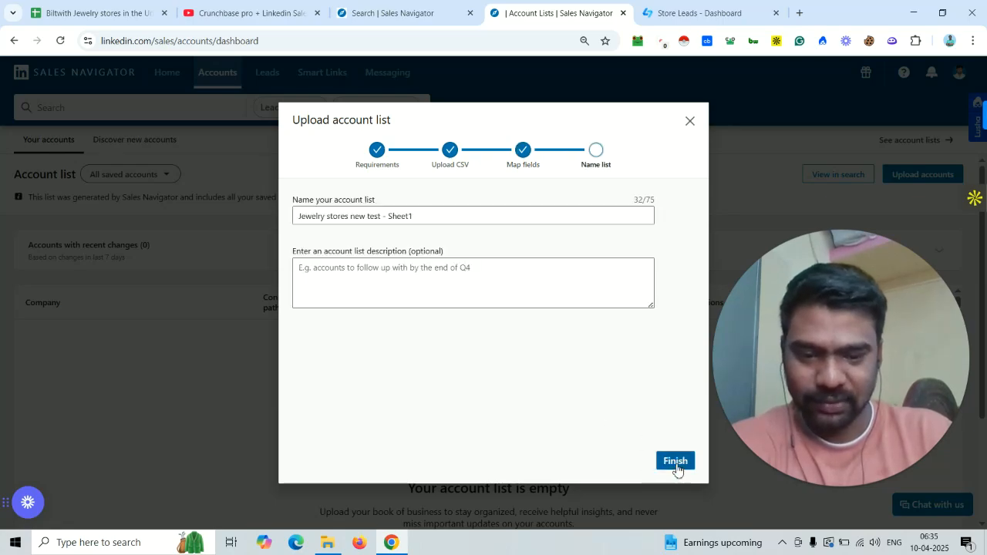
# Step: Shorten the account list name to "Jewelry stores Sheet1" and finish the upload setup
pyautogui.tripleClick(321, 218)
pyautogui.tripleClick(319, 205)
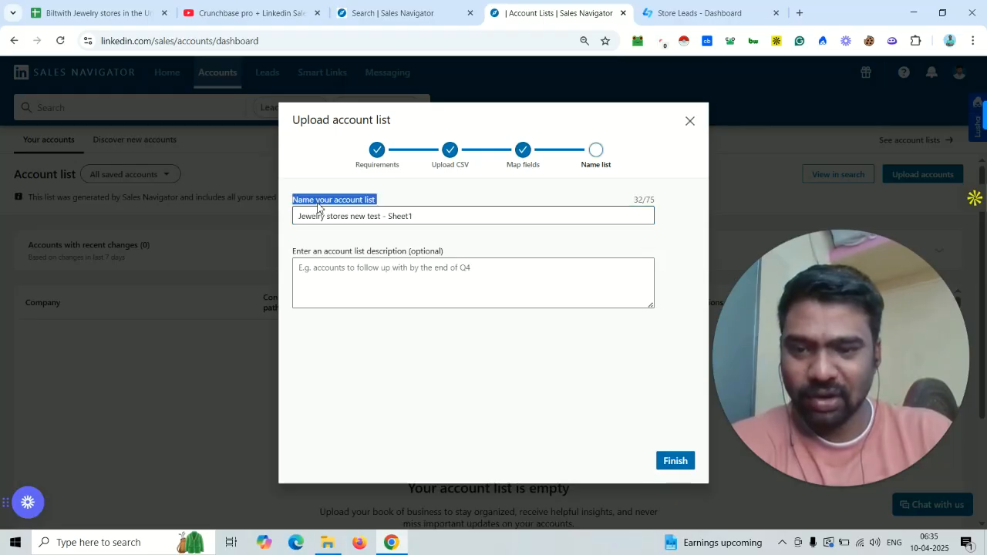
pyautogui.click(365, 219)
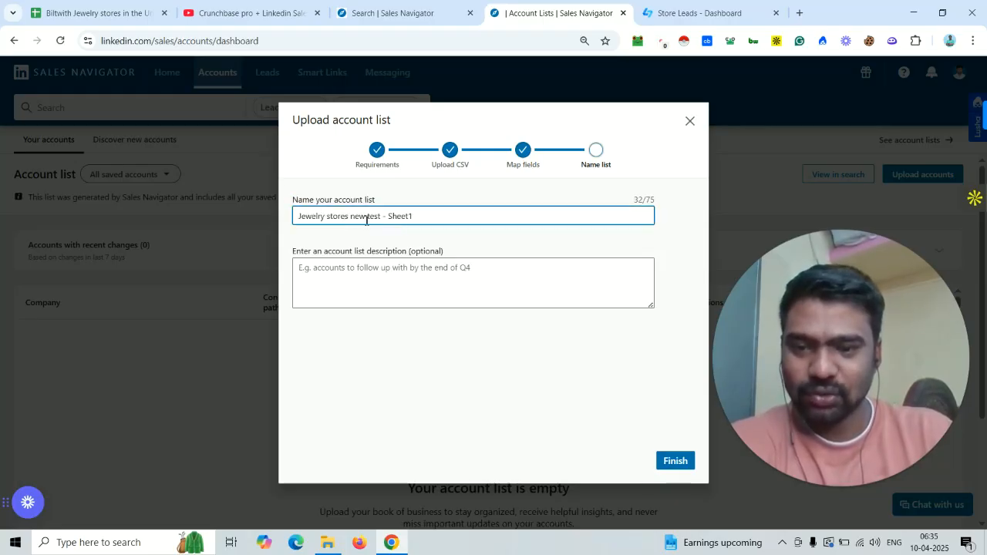
pyautogui.moveTo(352, 218); pyautogui.dragTo(390, 222)
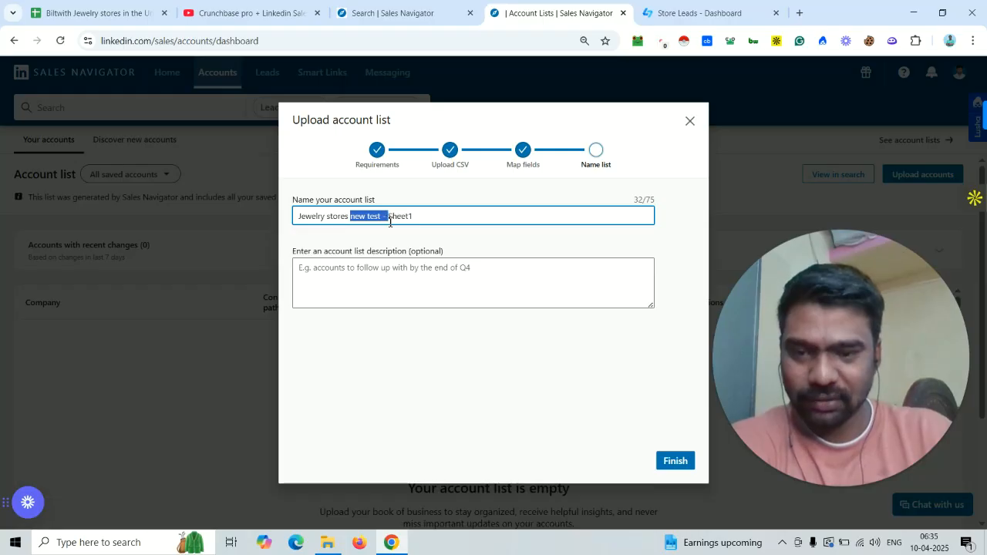
pyautogui.press('BackSpace')
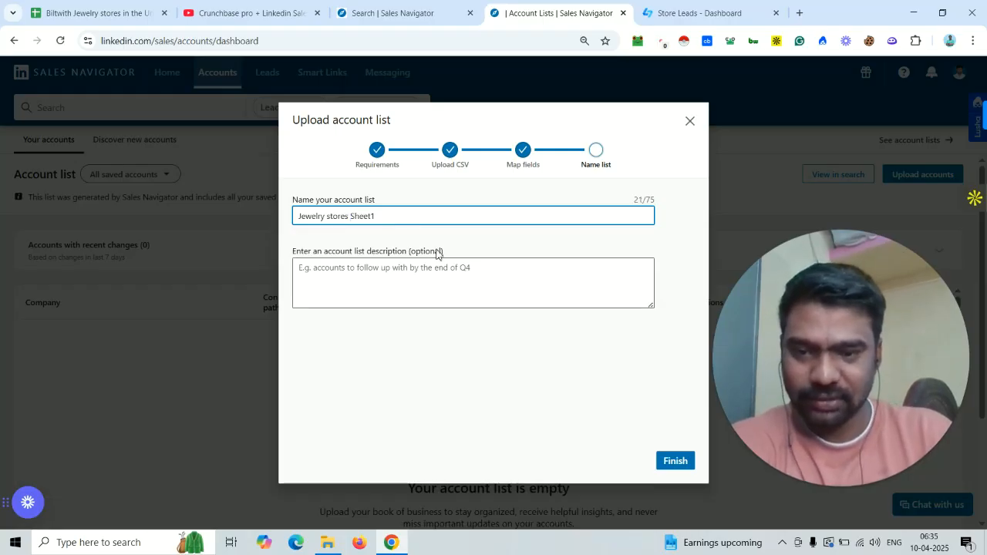
pyautogui.click(672, 459)
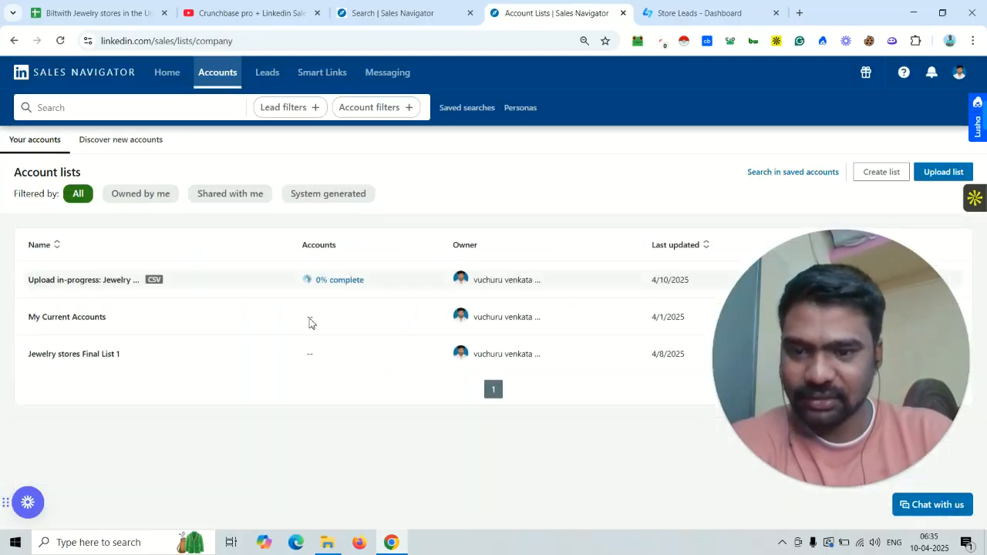
# Step: Check the upload progress of the new jewelry stores list among the account lists
pyautogui.moveTo(380, 282); pyautogui.dragTo(208, 307)
pyautogui.moveTo(166, 282); pyautogui.dragTo(211, 284)
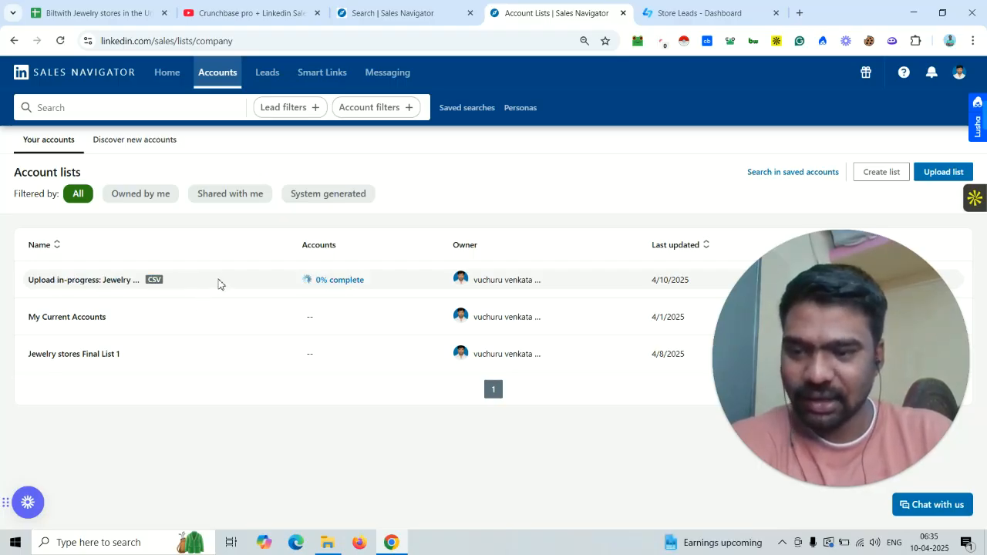
pyautogui.moveTo(347, 280); pyautogui.dragTo(362, 282)
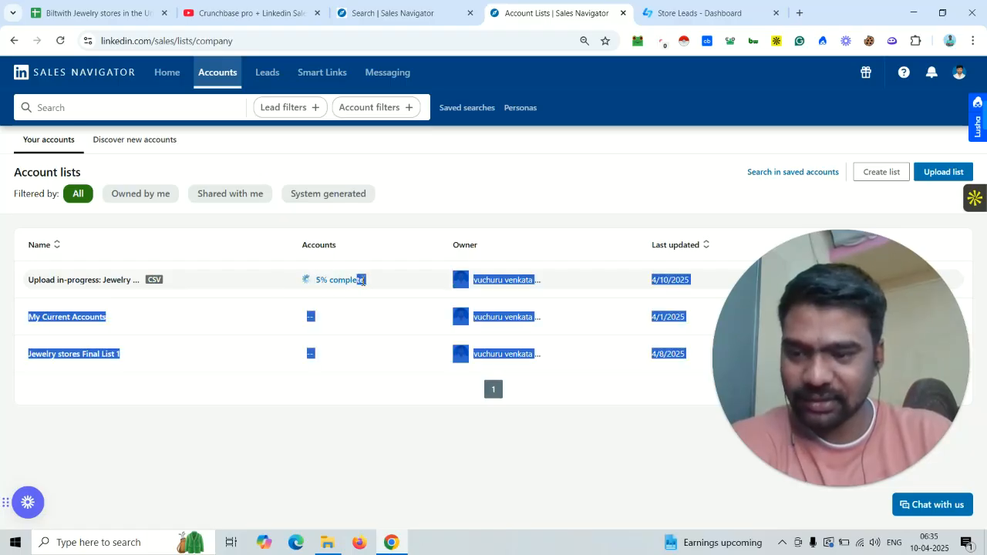
pyautogui.moveTo(287, 293); pyautogui.dragTo(373, 283)
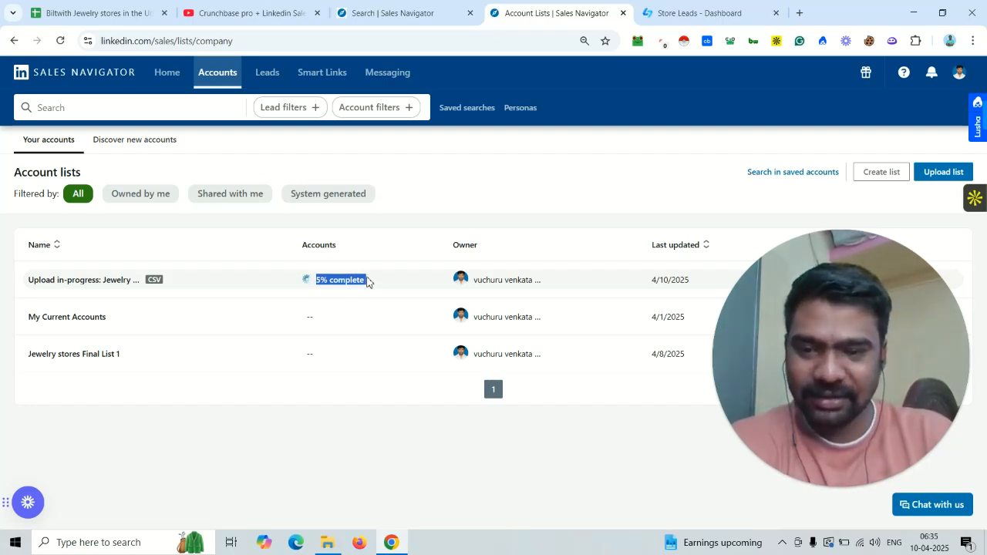
pyautogui.moveTo(368, 279); pyautogui.dragTo(297, 282)
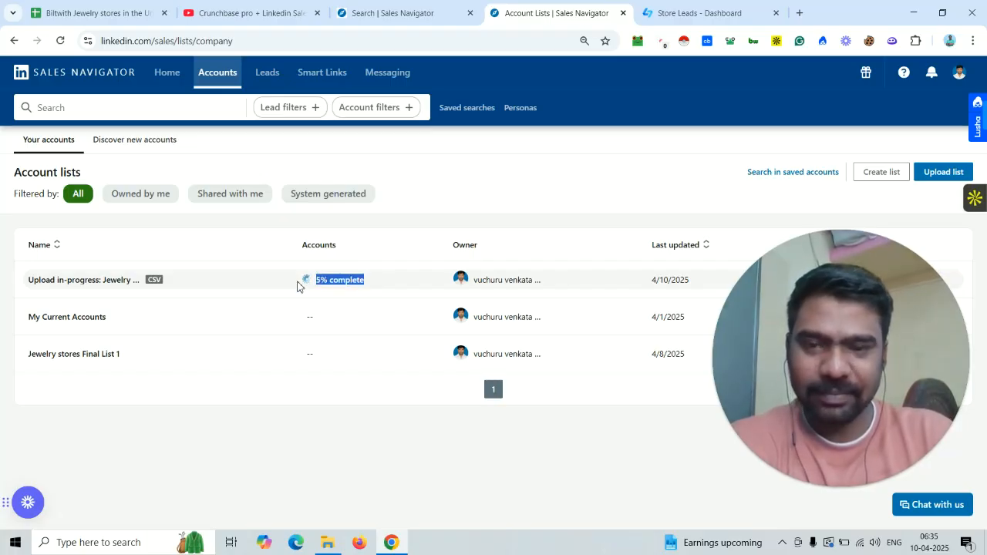
# Step: Review the job title and seniority level filters and the result count of the Sales Navigator lead search
pyautogui.click(430, 6)
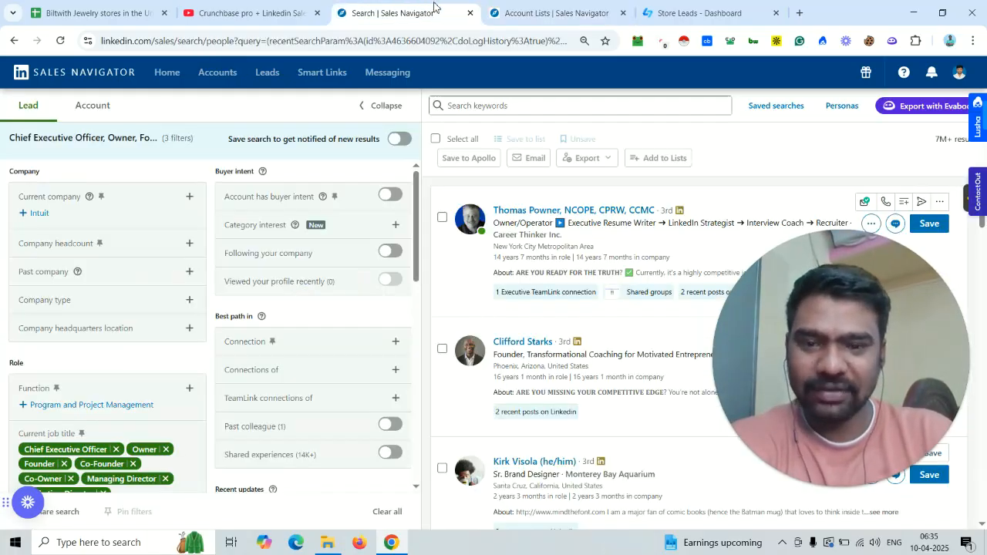
pyautogui.scroll(-4, 308, 279)
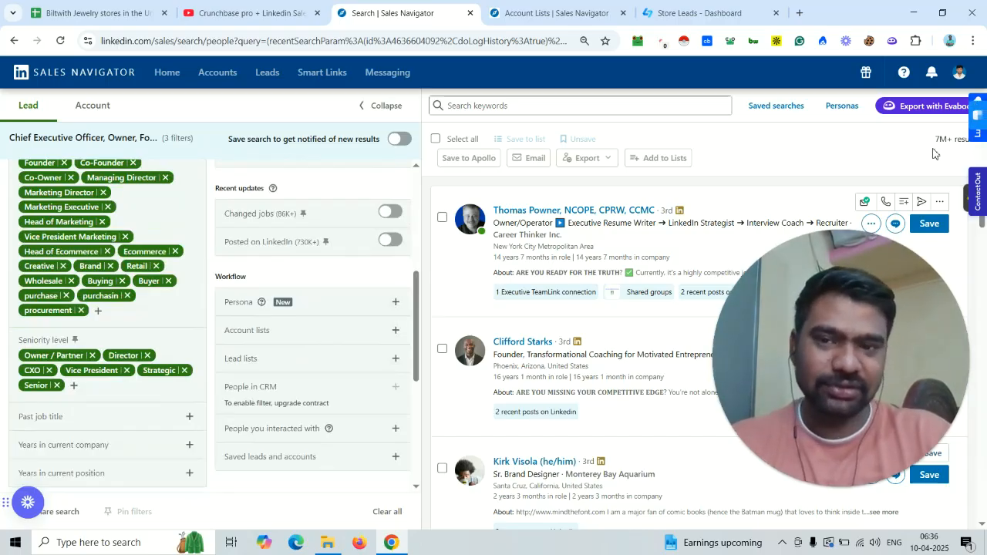
pyautogui.tripleClick(935, 154)
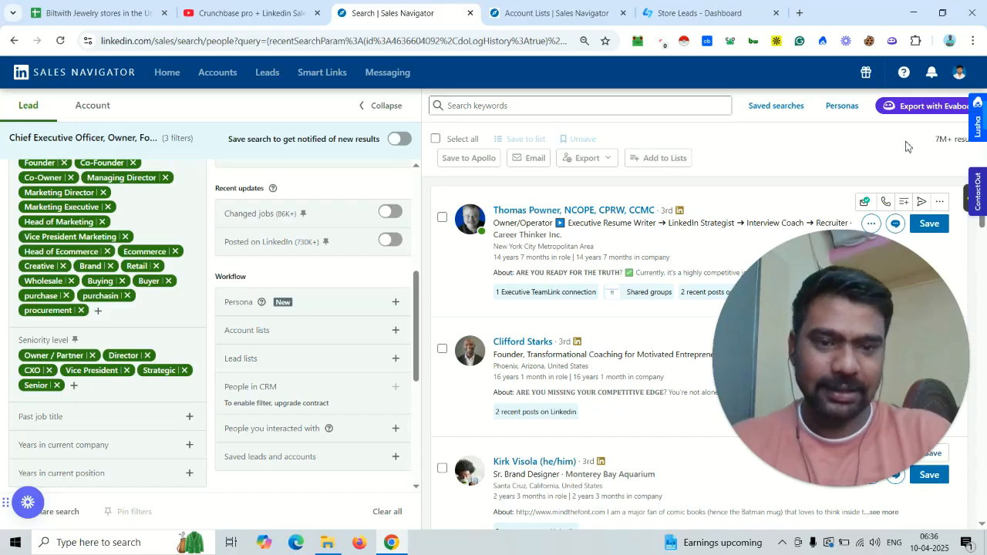
# Step: Return to the account lists and recheck the completion percentage and remaining time of the CSV upload
pyautogui.click(571, 11)
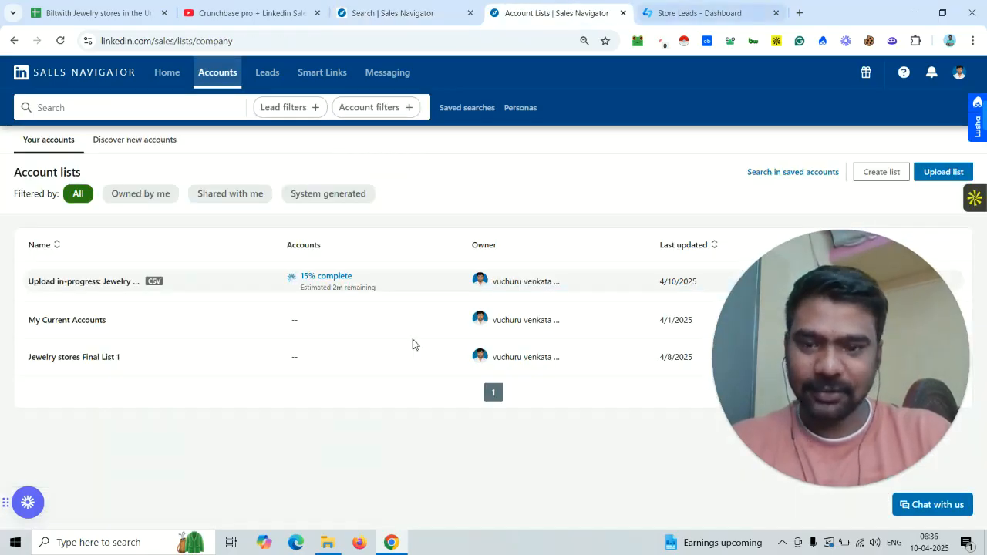
pyautogui.moveTo(412, 321); pyautogui.dragTo(283, 289)
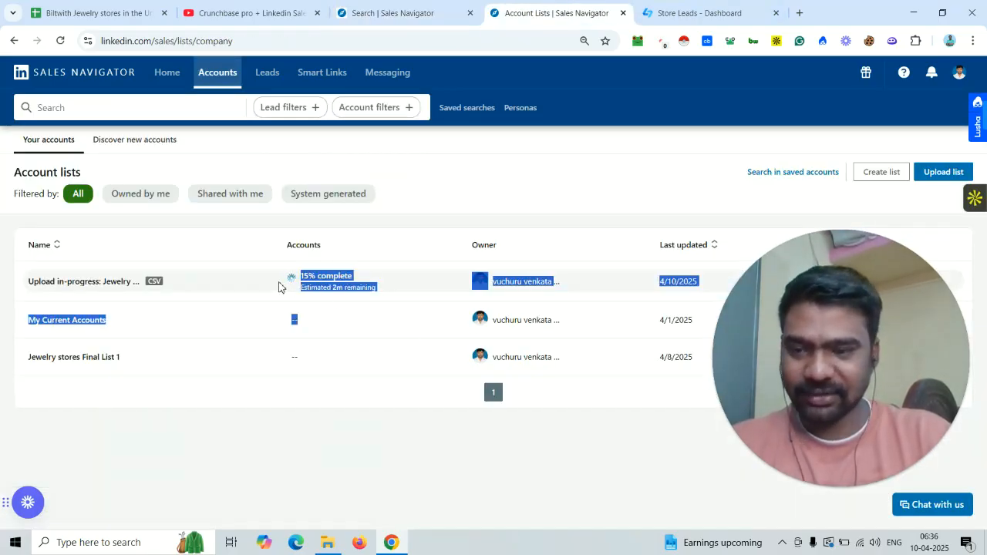
pyautogui.click(279, 287)
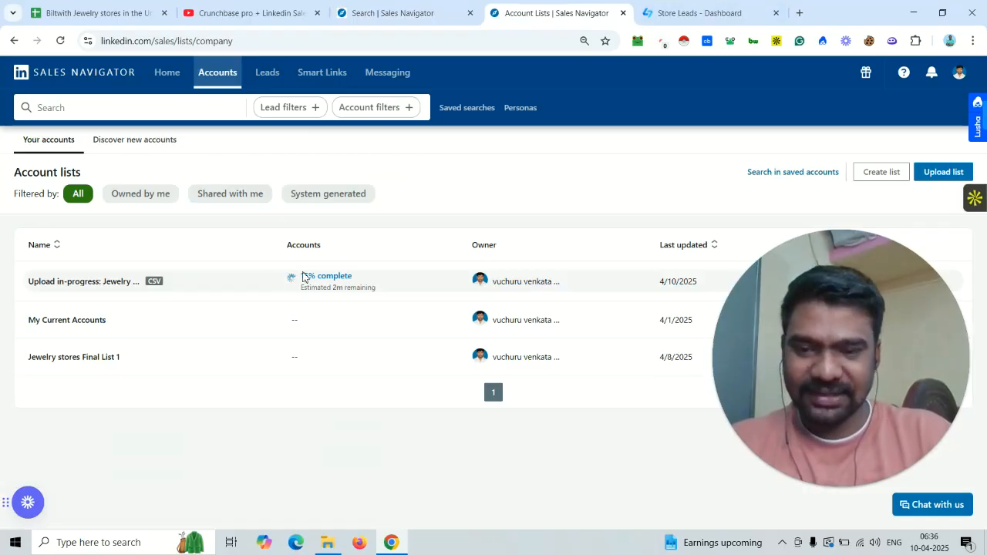
pyautogui.moveTo(272, 281); pyautogui.dragTo(360, 276)
# Step: Look over the Evaboot export option in the lead search and open evaboot.com in a new tab
pyautogui.click(468, 6)
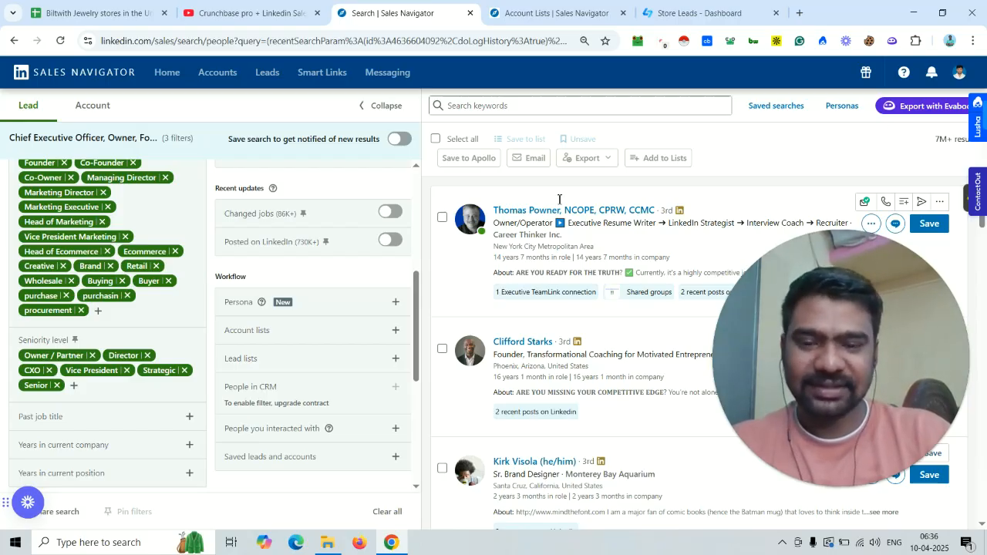
pyautogui.hotkey('ctrl', 'a')
pyautogui.click(874, 167)
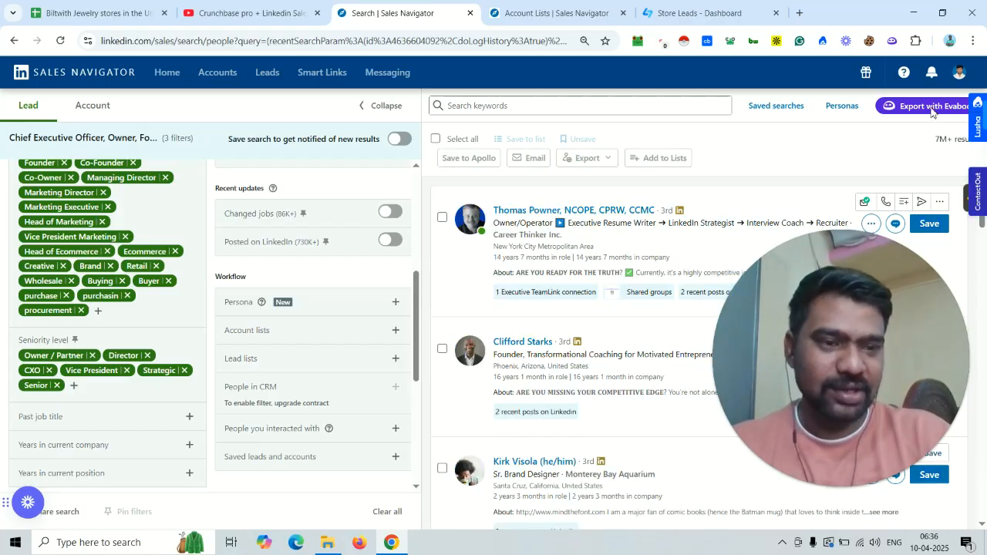
pyautogui.click(797, 14)
pyautogui.write('ev')
pyautogui.press('Return')
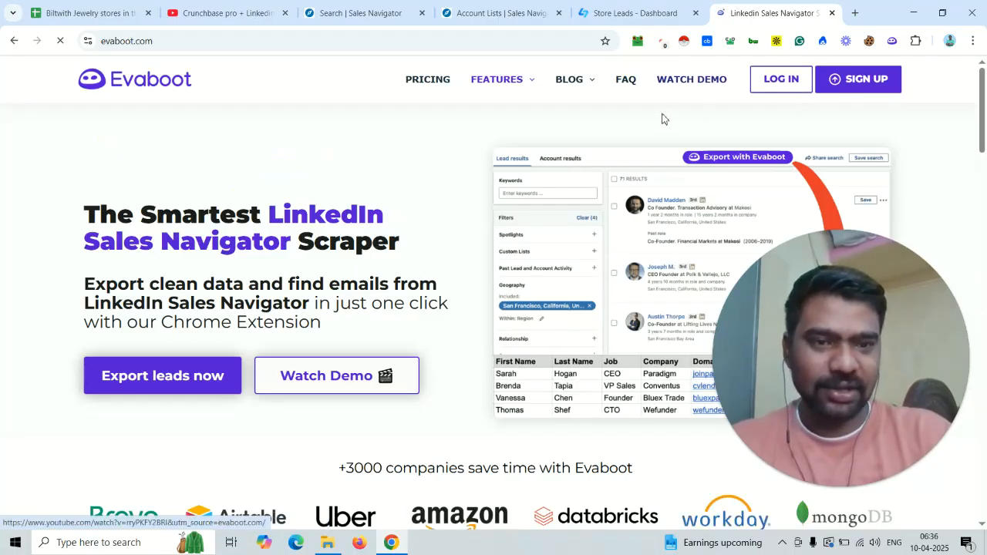
# Step: Open the Evaboot login from its home page, and close the Evaboot home page and Store Leads tabs
pyautogui.tripleClick(305, 219)
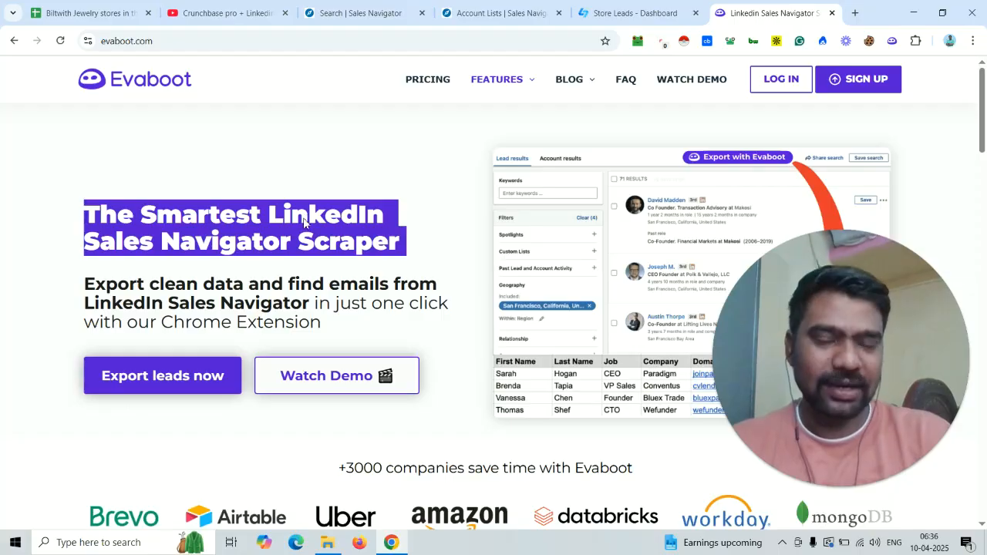
pyautogui.click(781, 85)
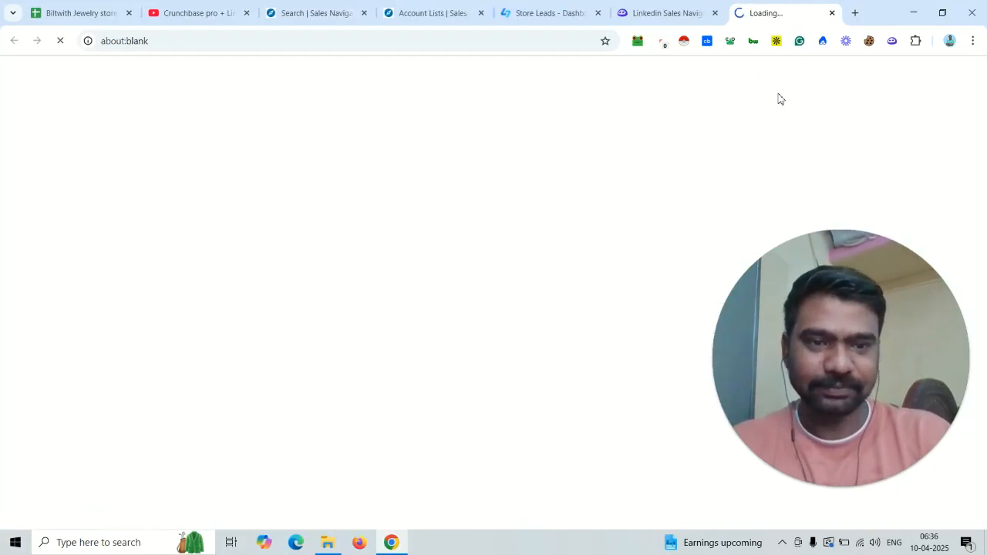
pyautogui.click(717, 13)
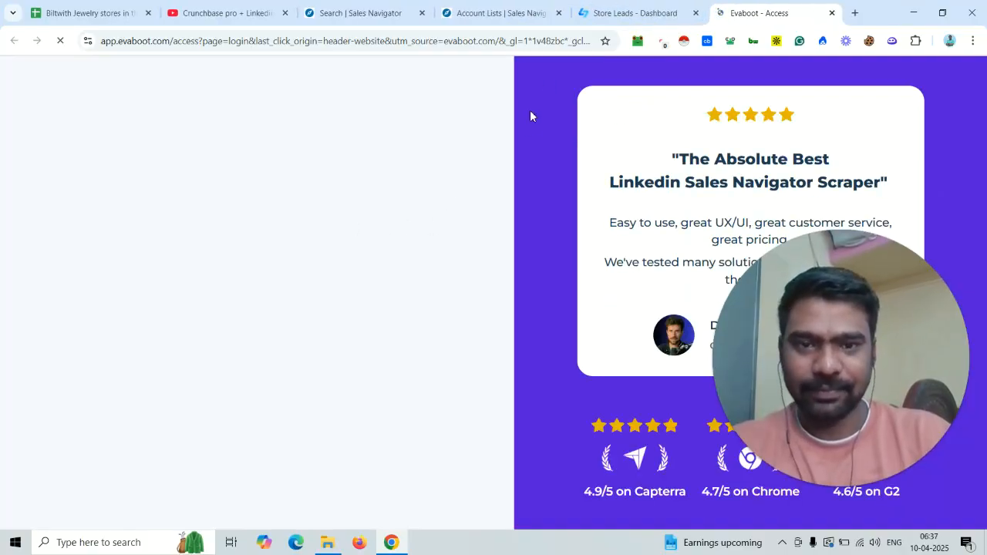
pyautogui.click(697, 14)
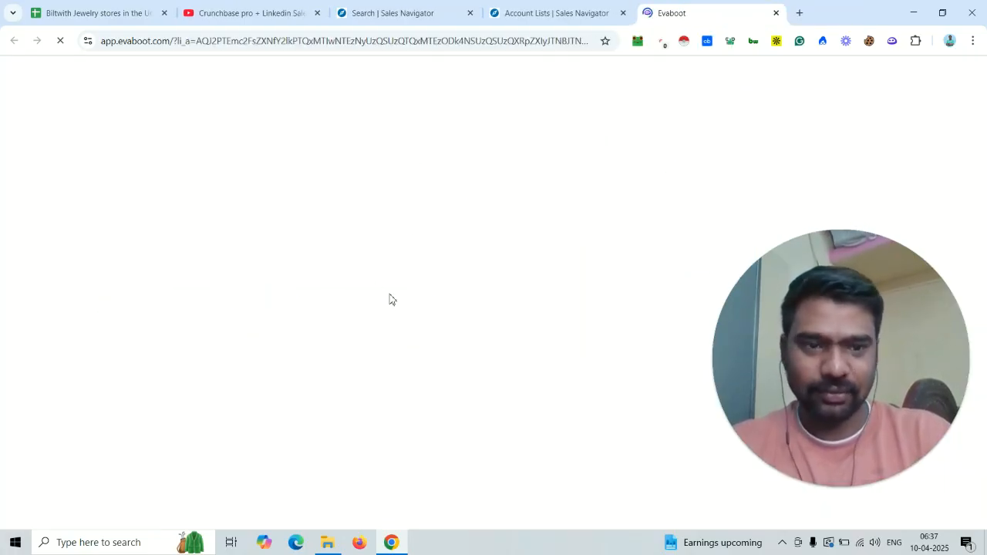
# Step: Switch back to the account lists and check how far the jewelry stores upload has progressed
pyautogui.click(550, 10)
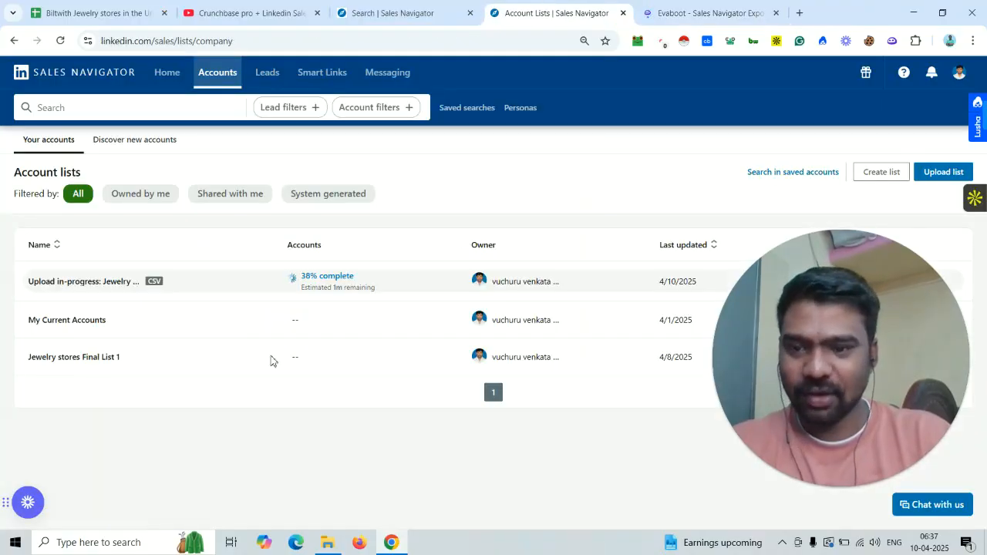
pyautogui.moveTo(300, 276)
pyautogui.mouseDown()
pyautogui.moveTo(371, 278)
pyautogui.moveTo(258, 289)
pyautogui.moveTo(355, 273)
pyautogui.moveTo(254, 344)
pyautogui.moveTo(285, 277)
pyautogui.mouseUp()
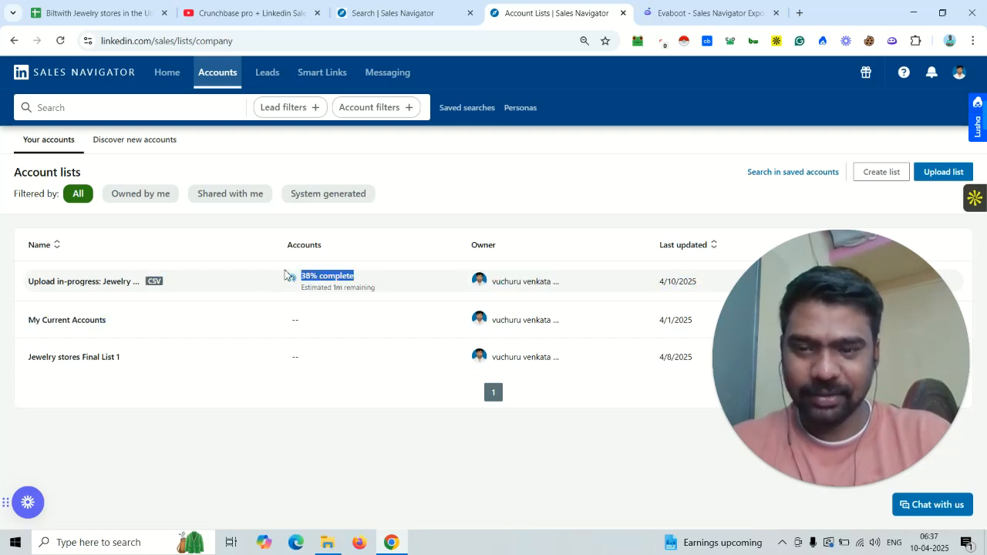
pyautogui.click(285, 276)
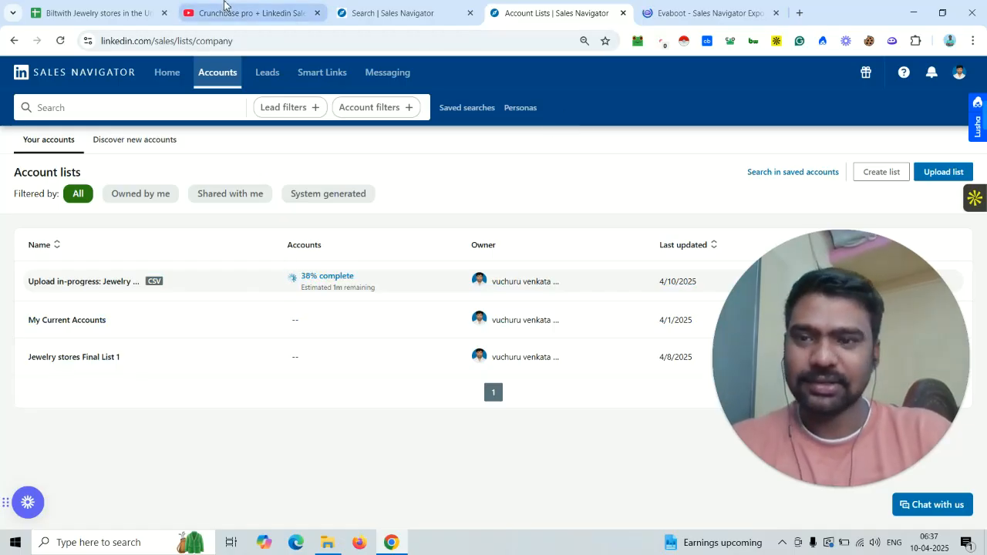
# Step: Examine the contact details and service description below the YouTube video on Crunchbase Pro and LinkedIn Sales Navigator
pyautogui.click(224, 7)
pyautogui.moveTo(461, 309); pyautogui.dragTo(580, 314)
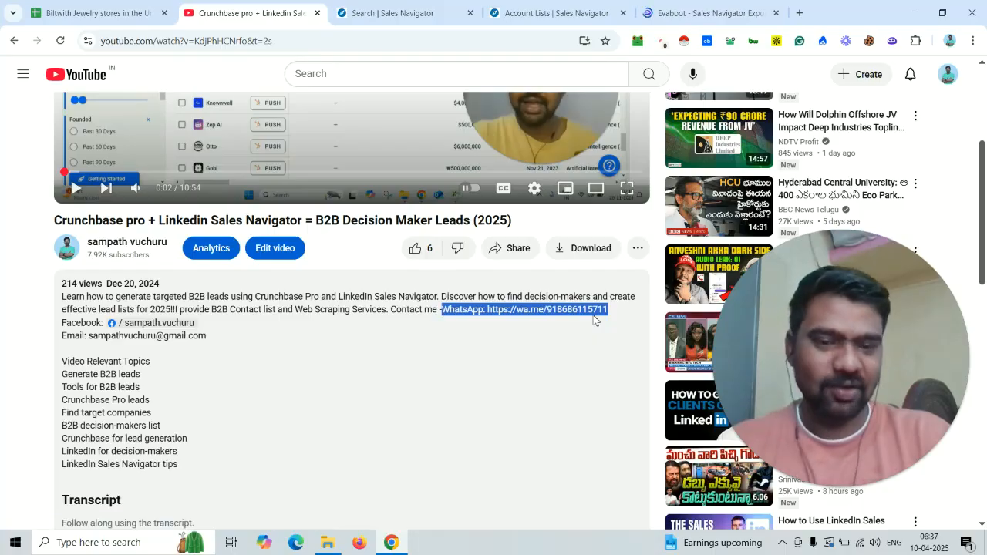
pyautogui.click(595, 324)
pyautogui.moveTo(464, 321); pyautogui.dragTo(449, 310)
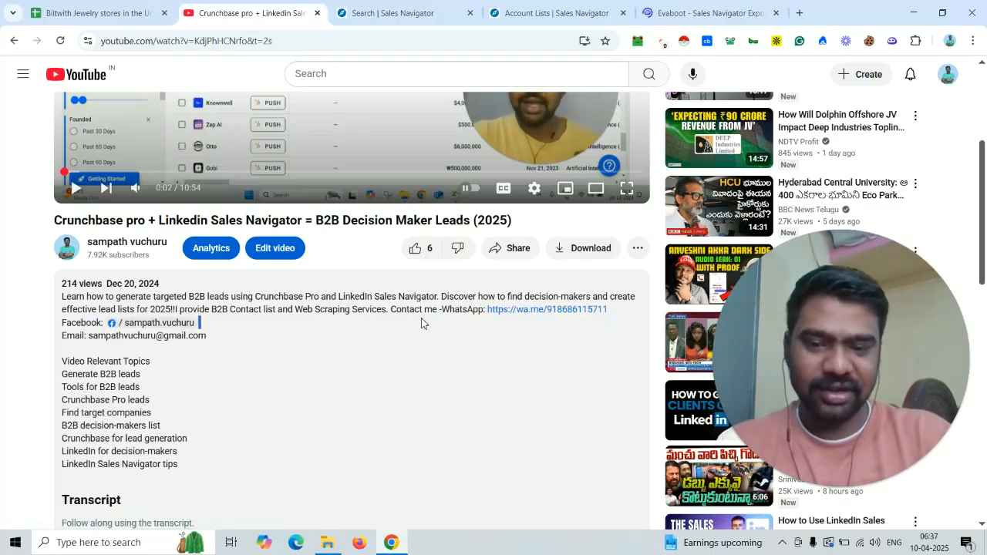
pyautogui.tripleClick(422, 323)
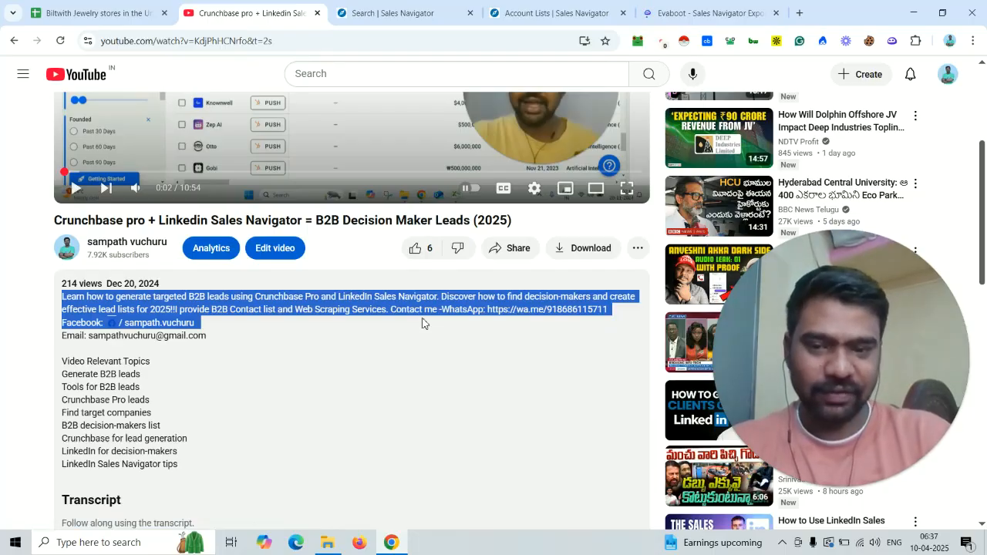
pyautogui.tripleClick(422, 323)
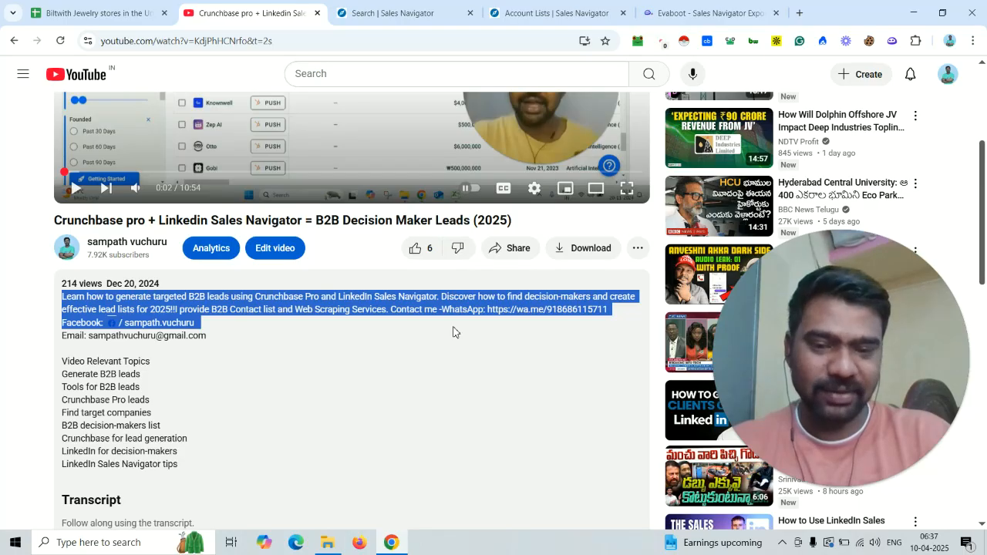
pyautogui.doubleClick(427, 296)
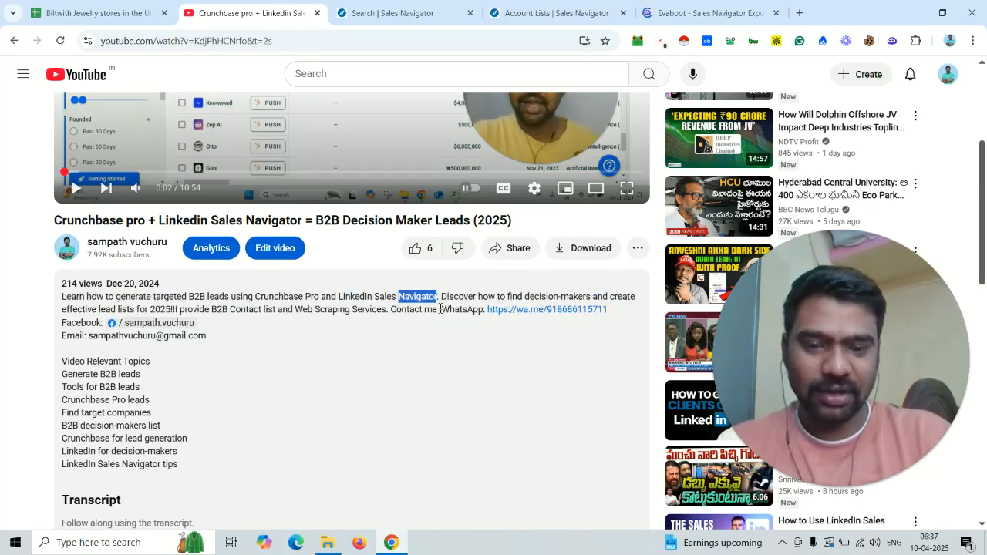
pyautogui.click(440, 309)
# Step: Revisit the lead search results and check the progress of the account list upload again
pyautogui.click(390, 12)
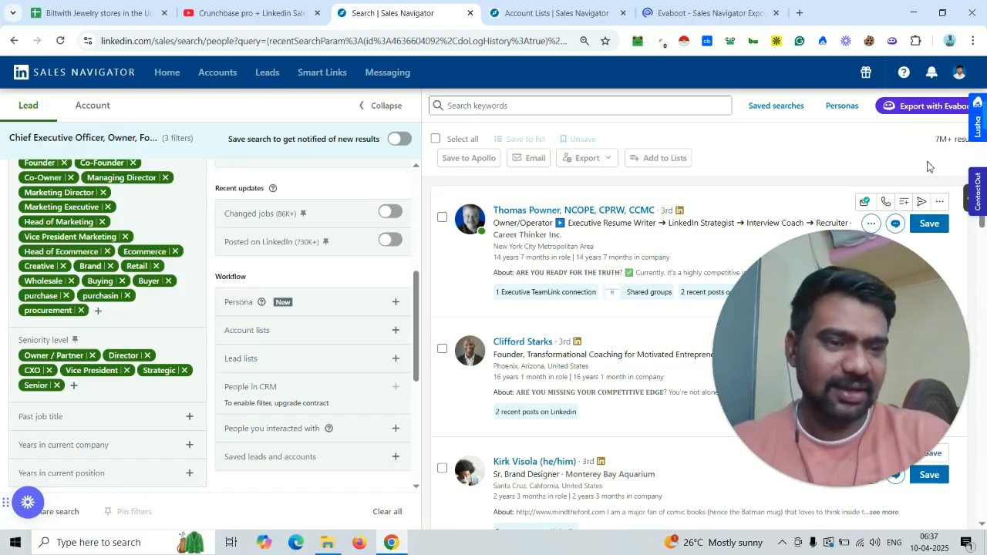
pyautogui.click(543, 7)
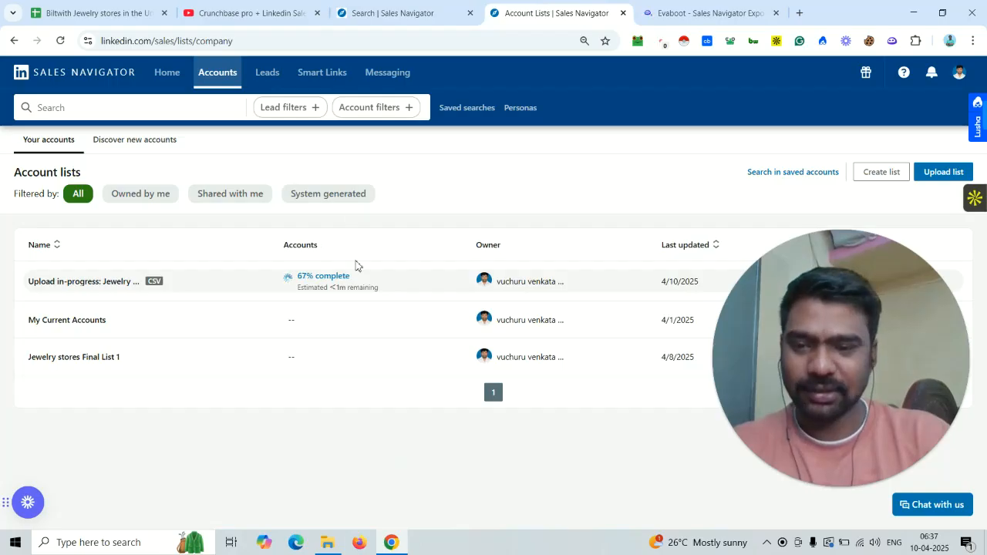
pyautogui.moveTo(355, 275); pyautogui.dragTo(269, 294)
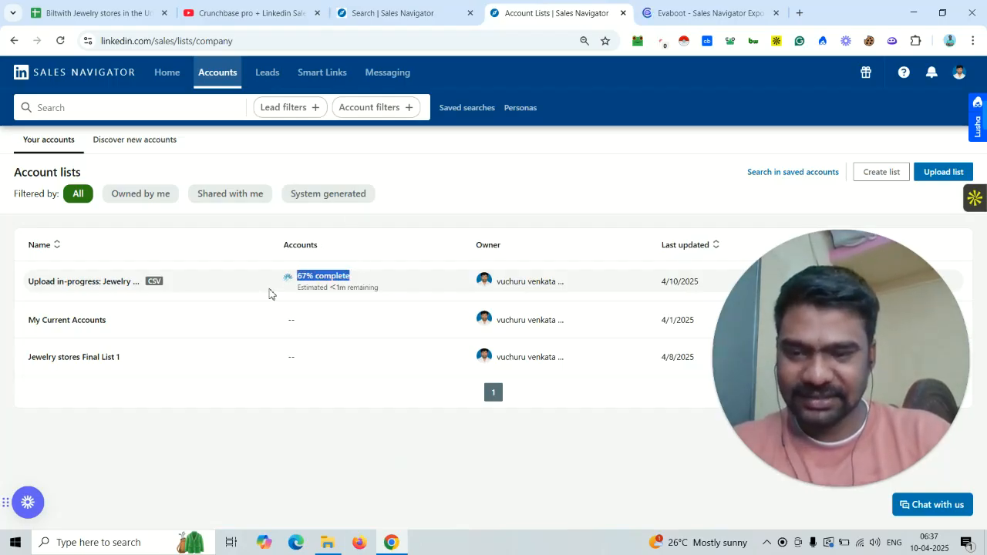
# Step: View the Evaboot Sales Navigator Export dashboard and return to the account lists to check the upload
pyautogui.click(701, 10)
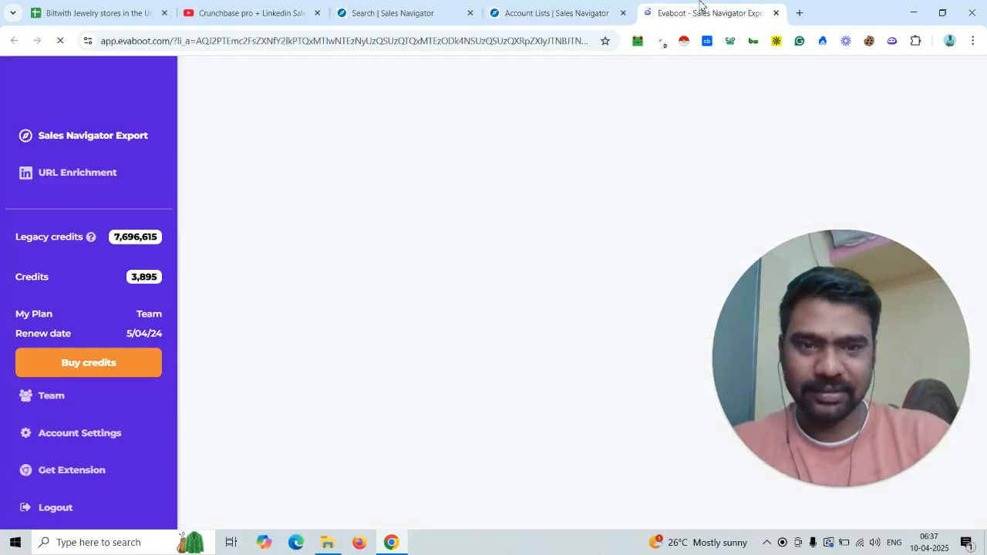
pyautogui.moveTo(132, 42); pyautogui.dragTo(179, 42)
pyautogui.click(562, 5)
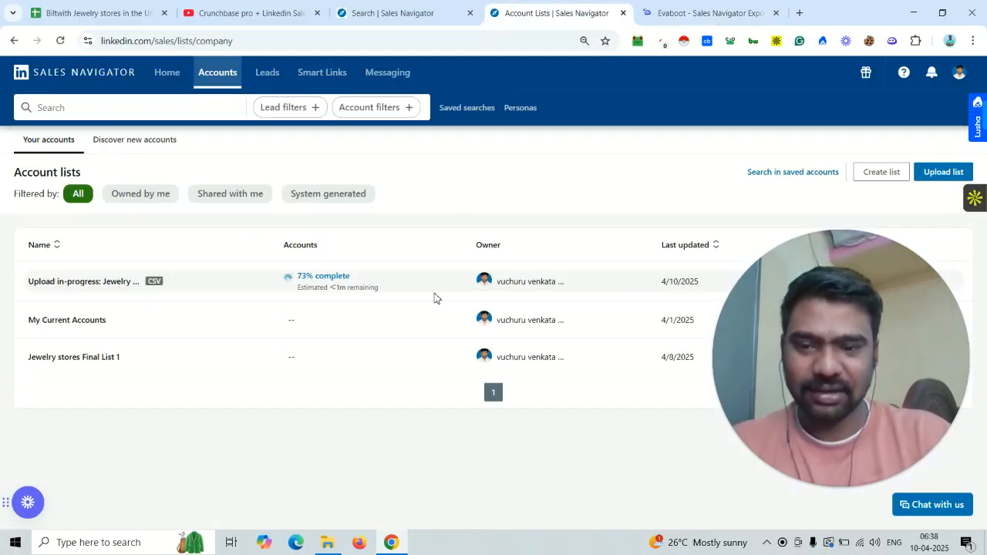
# Step: Check the jewelry stores upload progress in the account lists, glancing at the lead search and Evaboot pages in between
pyautogui.moveTo(379, 297); pyautogui.dragTo(271, 282)
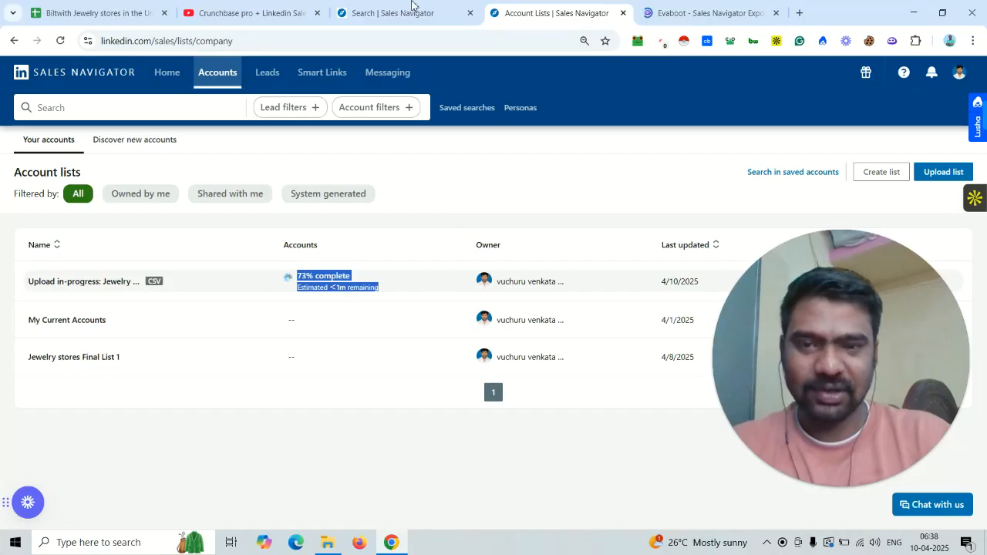
pyautogui.click(412, 7)
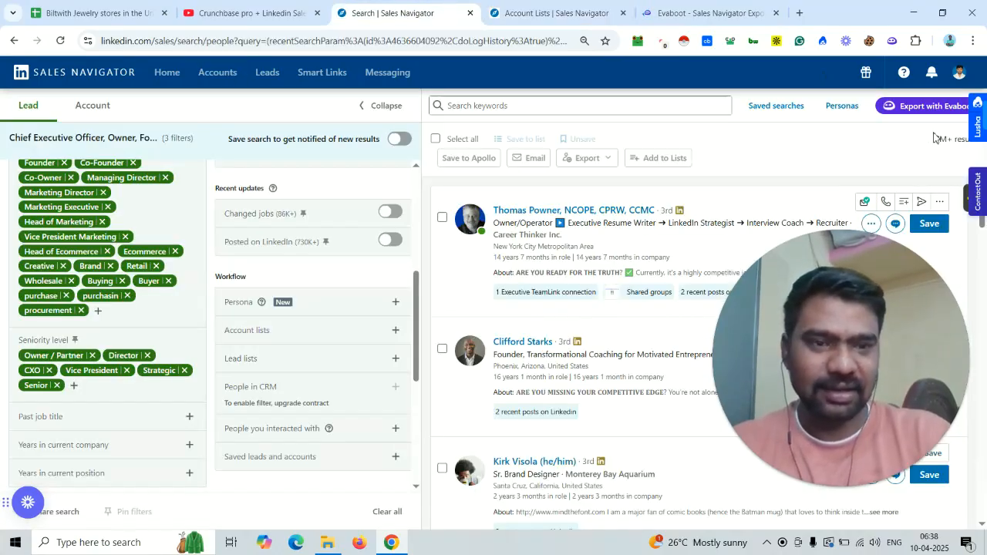
pyautogui.click(717, 12)
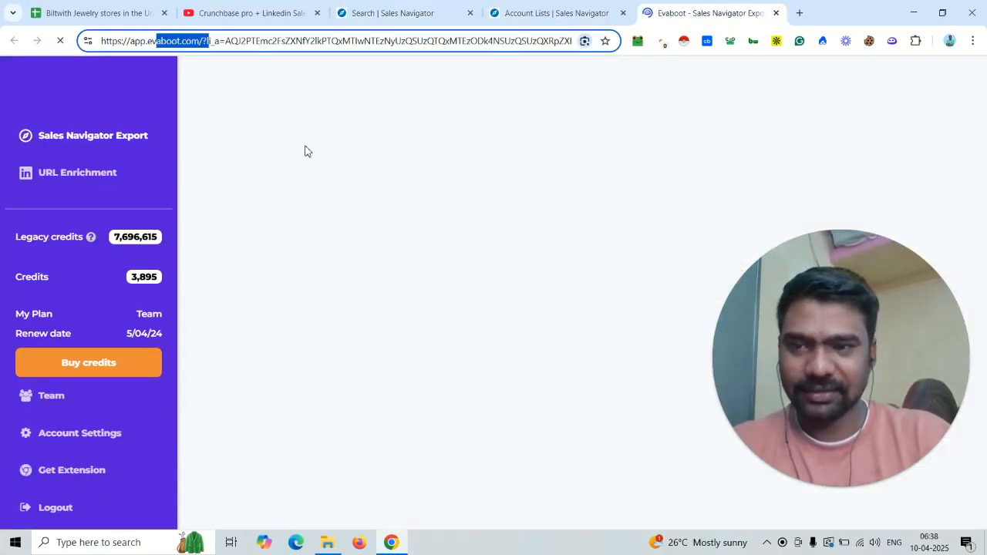
pyautogui.click(546, 11)
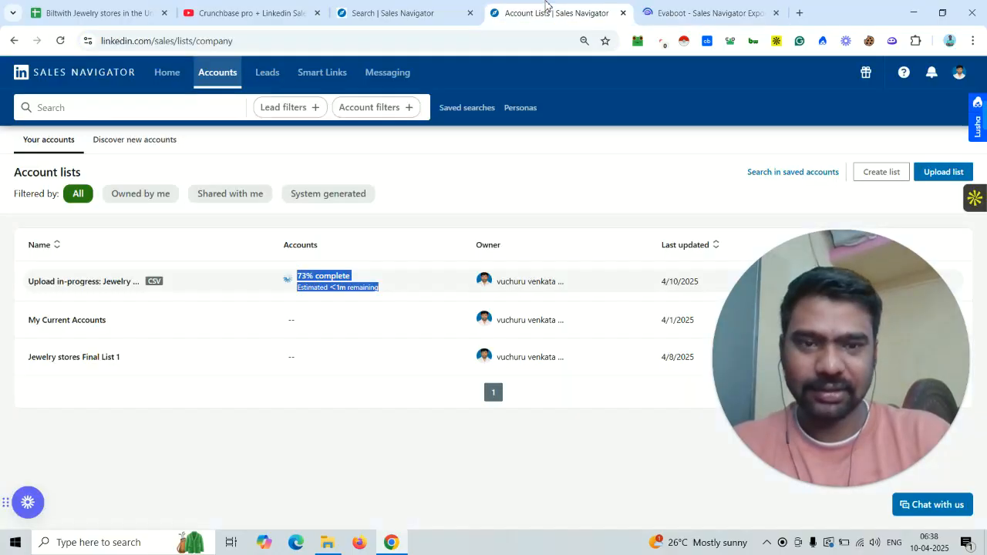
pyautogui.tripleClick(401, 279)
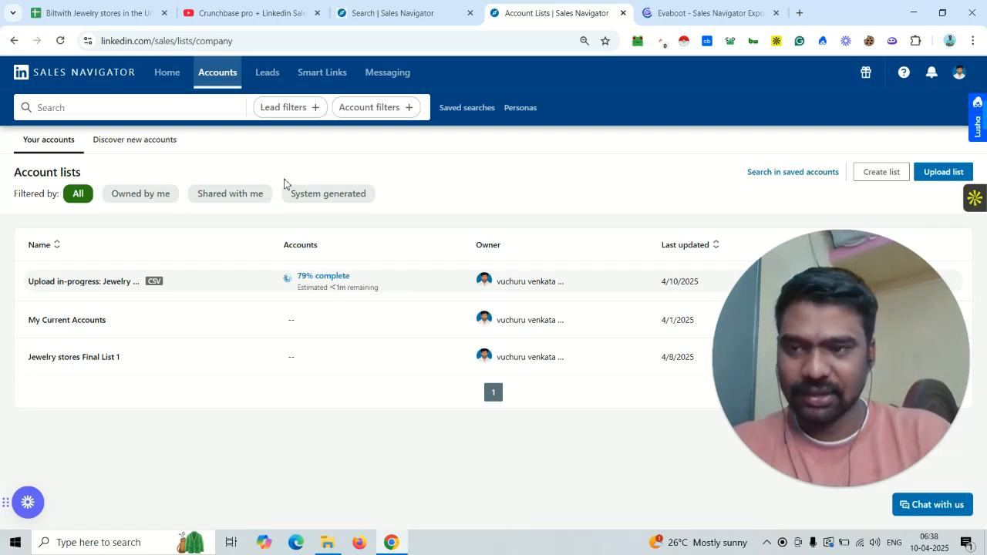
# Step: Switch to the jewelry stores spreadsheet and review the List 1 notes in cells D7:G7
pyautogui.click(111, 11)
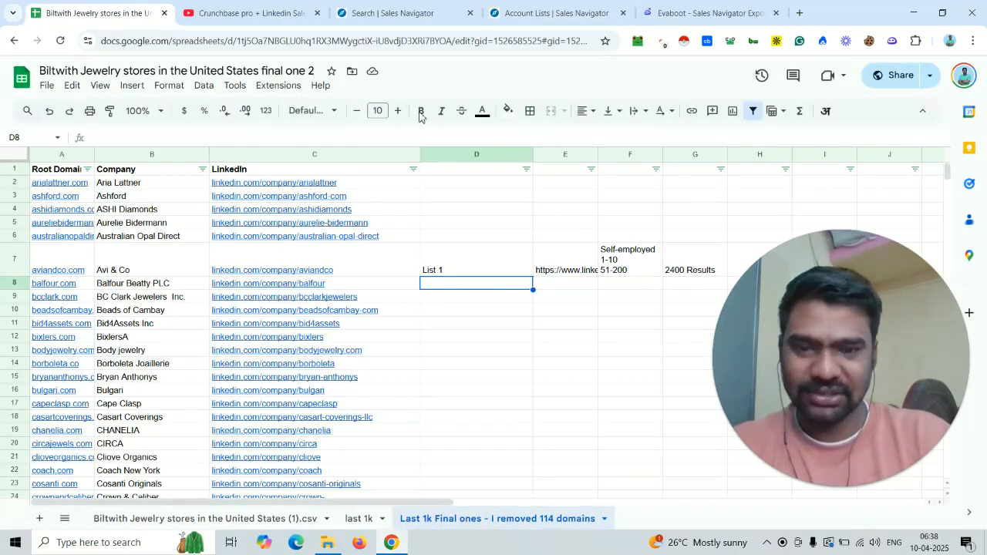
pyautogui.click(549, 212)
pyautogui.click(510, 261)
pyautogui.press('Right')
pyautogui.press('Right')
pyautogui.press('Right')
pyautogui.press('Right')
pyautogui.press('Right')
pyautogui.press('Right')
pyautogui.press('Right')
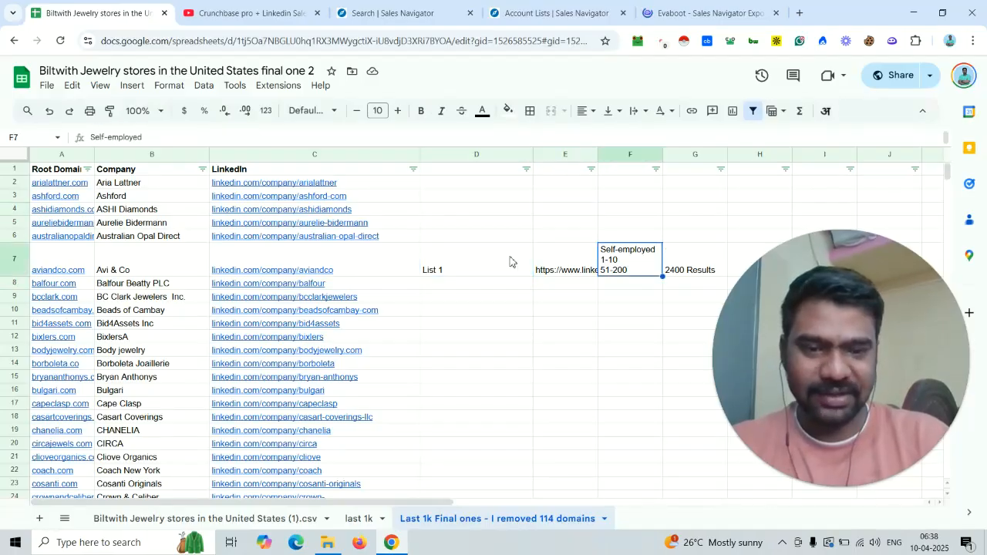
pyautogui.press('Right')
pyautogui.press('Right')
pyautogui.press('Right')
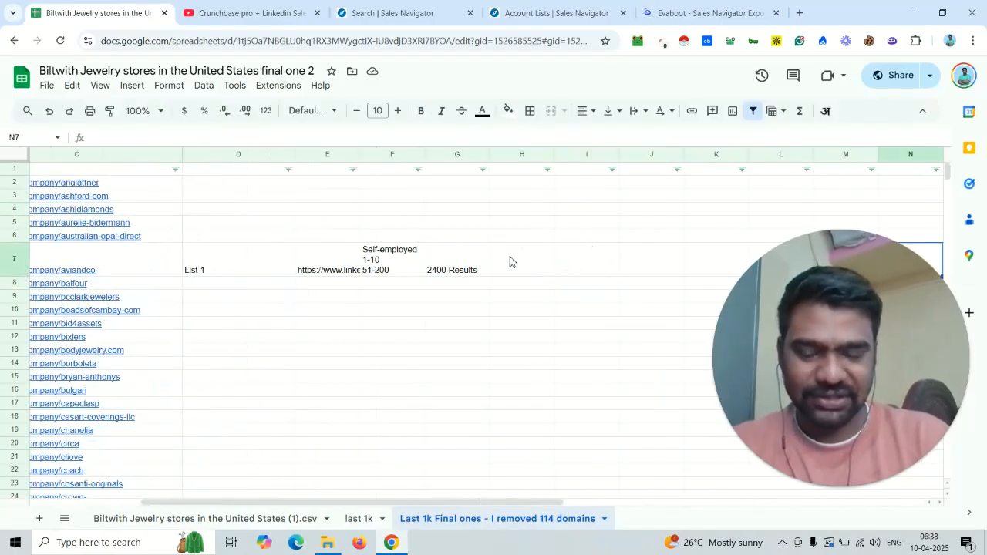
pyautogui.click(222, 270)
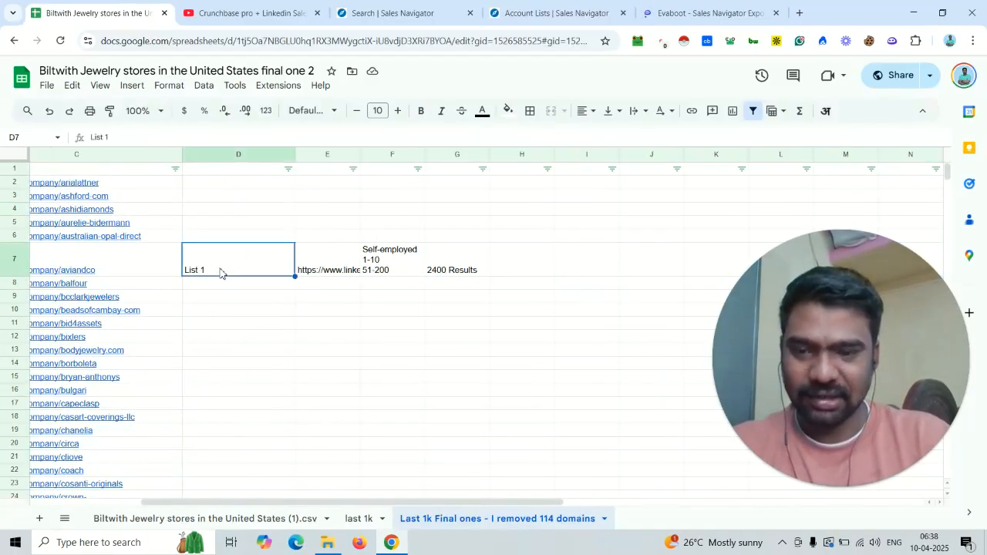
pyautogui.click(334, 266)
pyautogui.moveTo(253, 274); pyautogui.dragTo(459, 259)
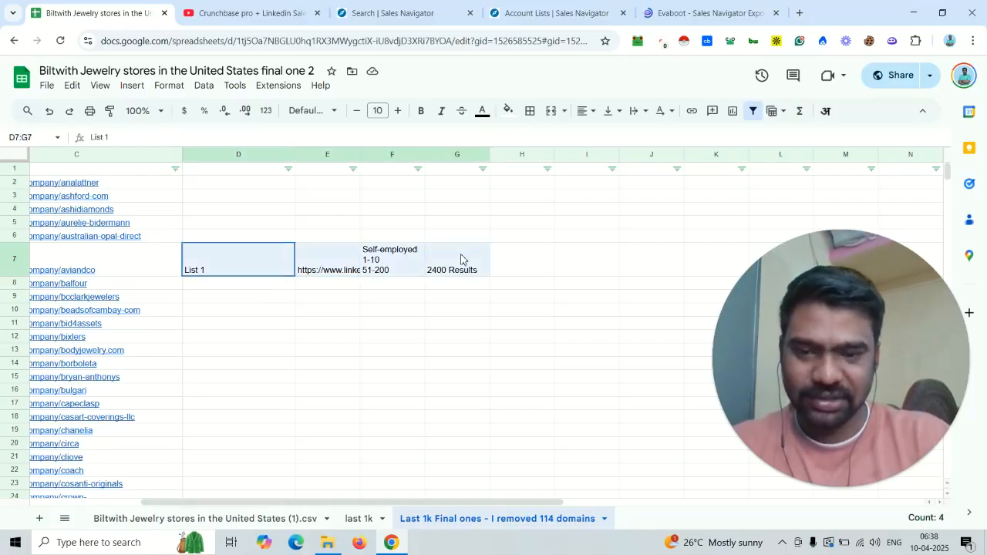
# Step: Examine the company size ranges recorded for List 1 in cell F7
pyautogui.click(379, 261)
pyautogui.doubleClick(378, 259)
pyautogui.click(389, 266)
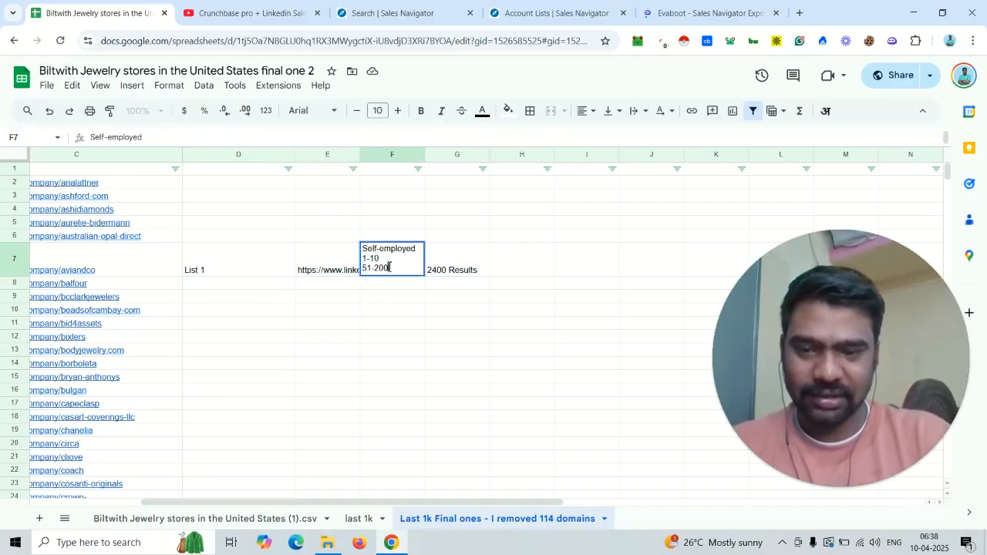
pyautogui.moveTo(362, 249); pyautogui.dragTo(402, 279)
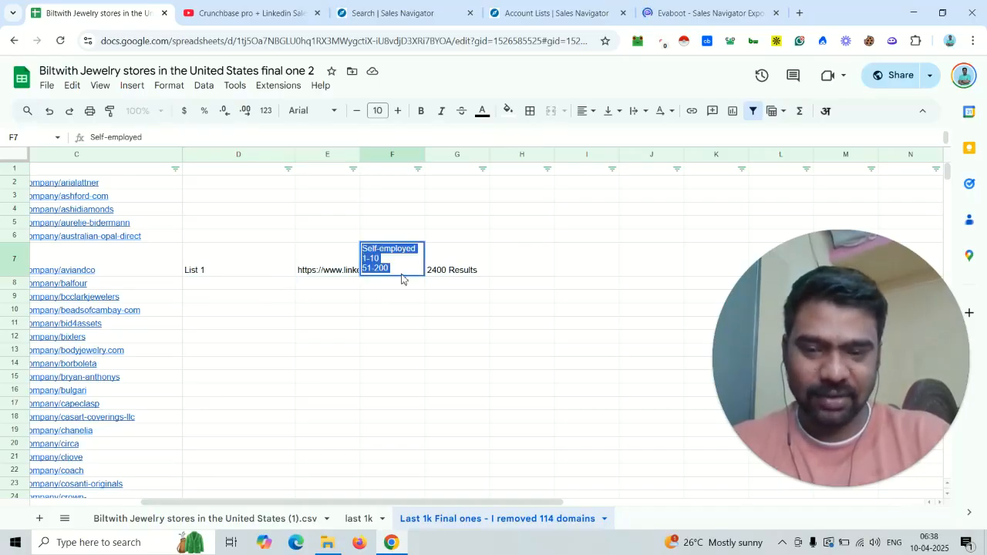
pyautogui.click(402, 288)
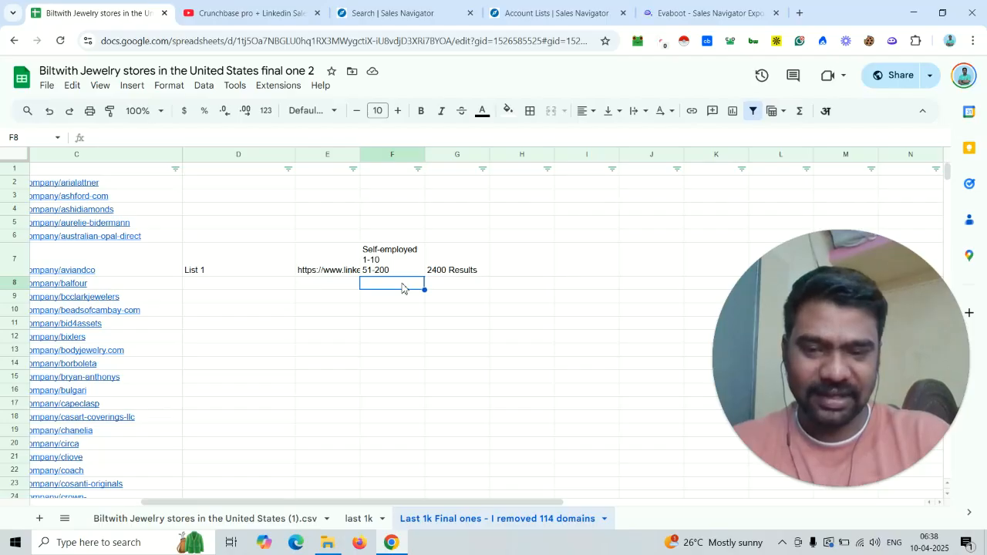
pyautogui.moveTo(401, 288); pyautogui.dragTo(427, 348)
pyautogui.click(383, 258)
pyautogui.doubleClick(383, 258)
pyautogui.moveTo(363, 249)
pyautogui.mouseDown()
pyautogui.moveTo(392, 268)
pyautogui.moveTo(364, 255)
pyautogui.mouseUp()
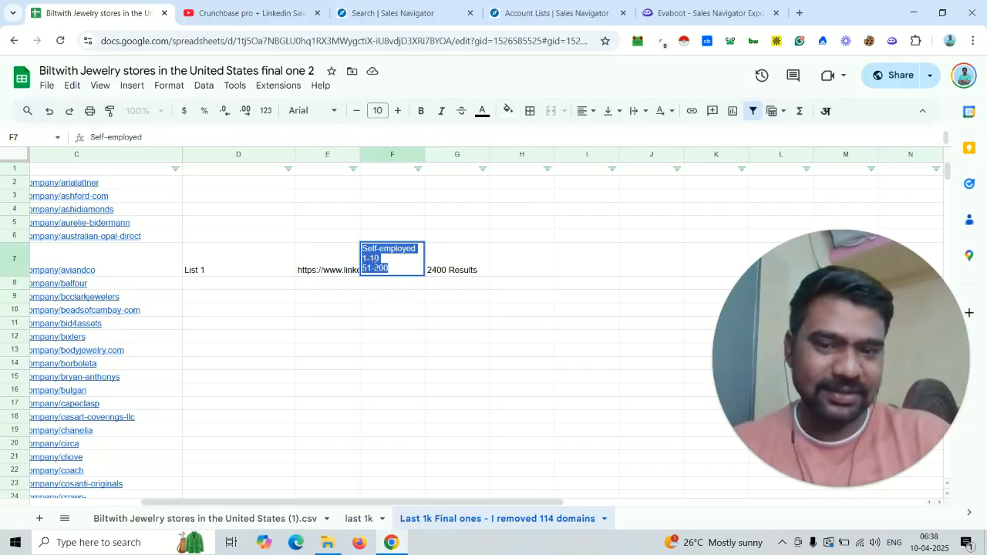
# Step: Examine the lead results figure recorded for List 1 in cell G7
pyautogui.click(447, 277)
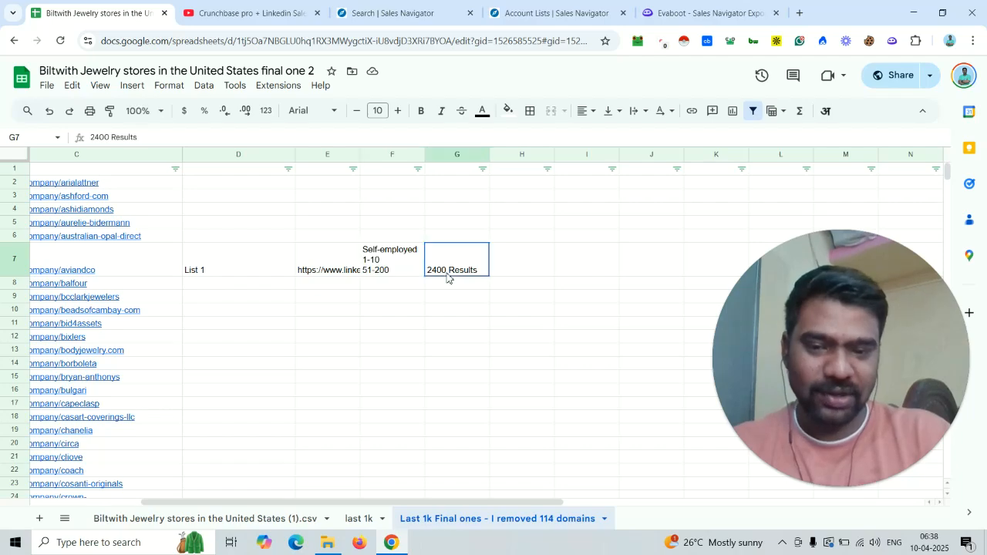
pyautogui.doubleClick(448, 248)
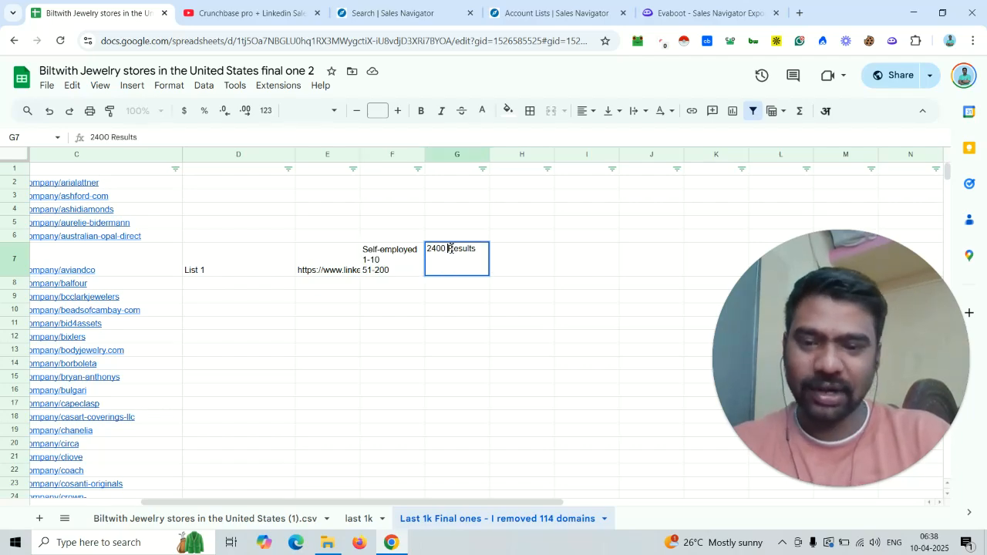
pyautogui.tripleClick(450, 248)
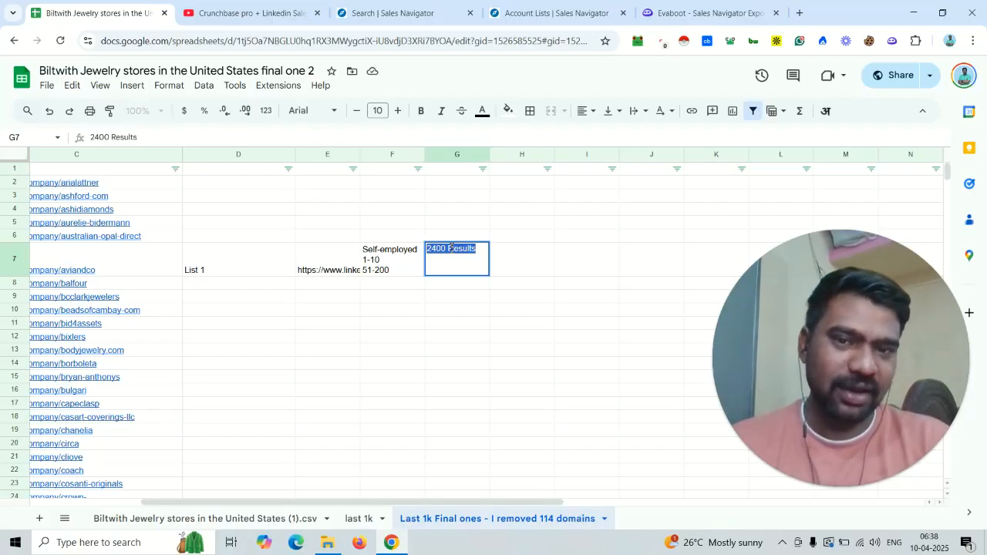
pyautogui.click(487, 263)
# Step: Switch to Evaboot and examine the Jewelry stores List 1 export, checking it against the spreadsheet notes
pyautogui.click(680, 10)
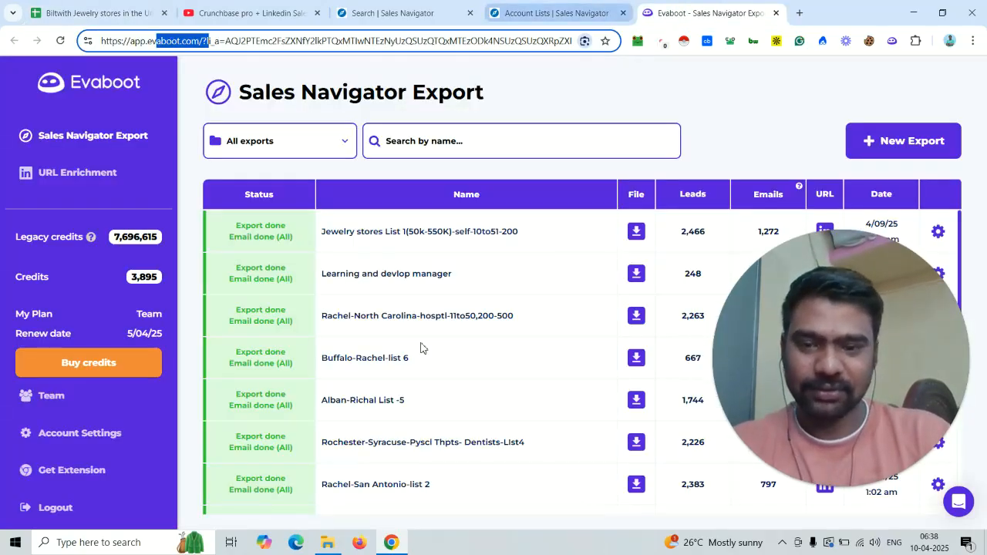
pyautogui.tripleClick(343, 229)
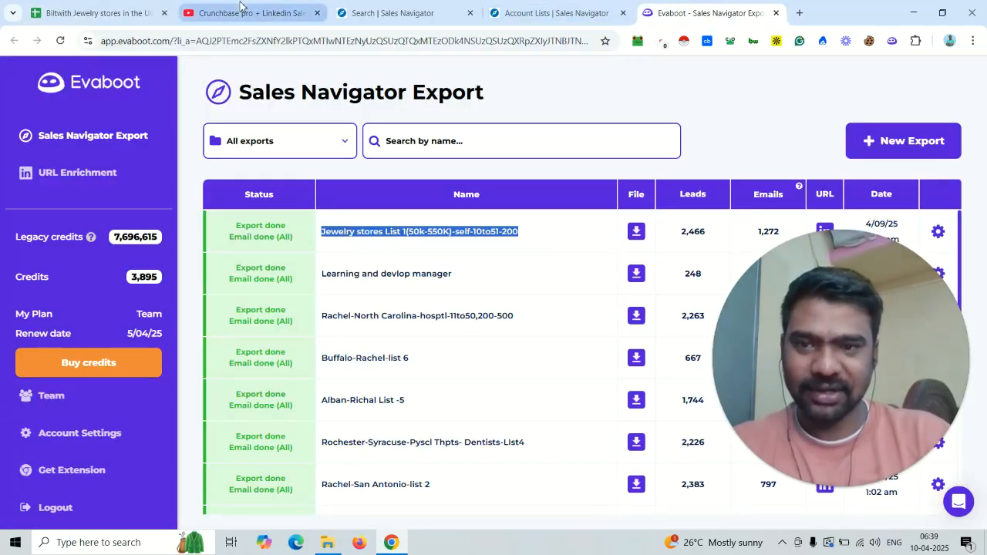
pyautogui.click(100, 12)
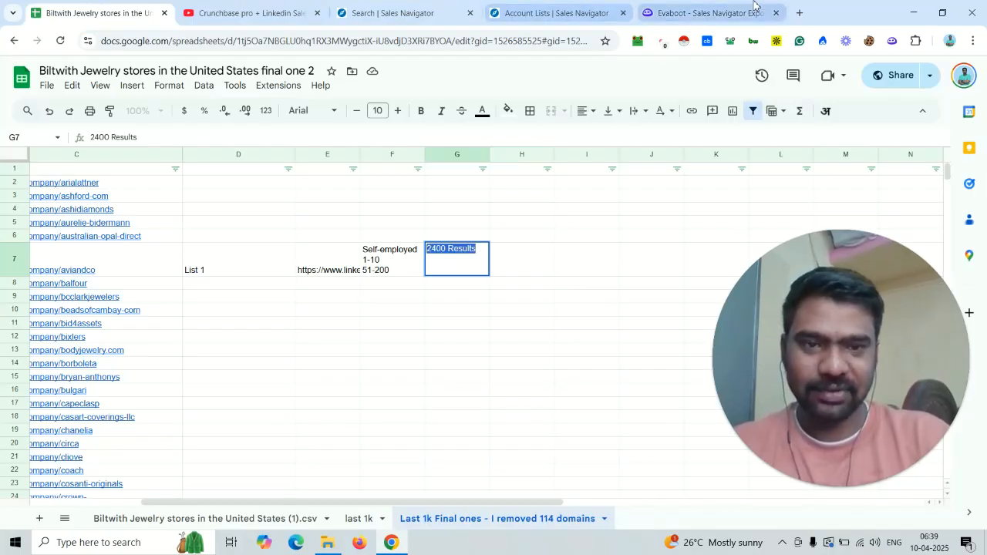
pyautogui.click(695, 11)
pyautogui.moveTo(770, 267); pyautogui.dragTo(711, 290)
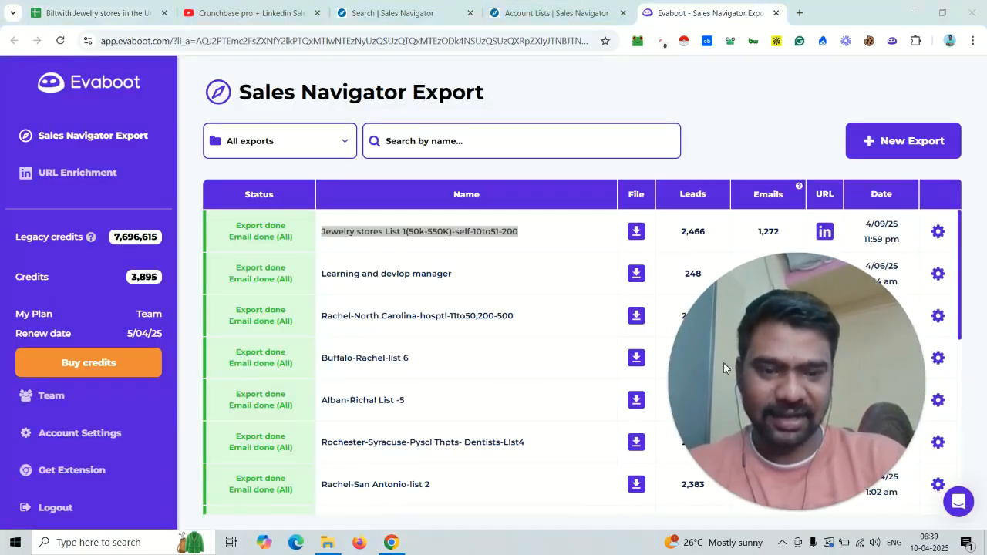
pyautogui.click(525, 236)
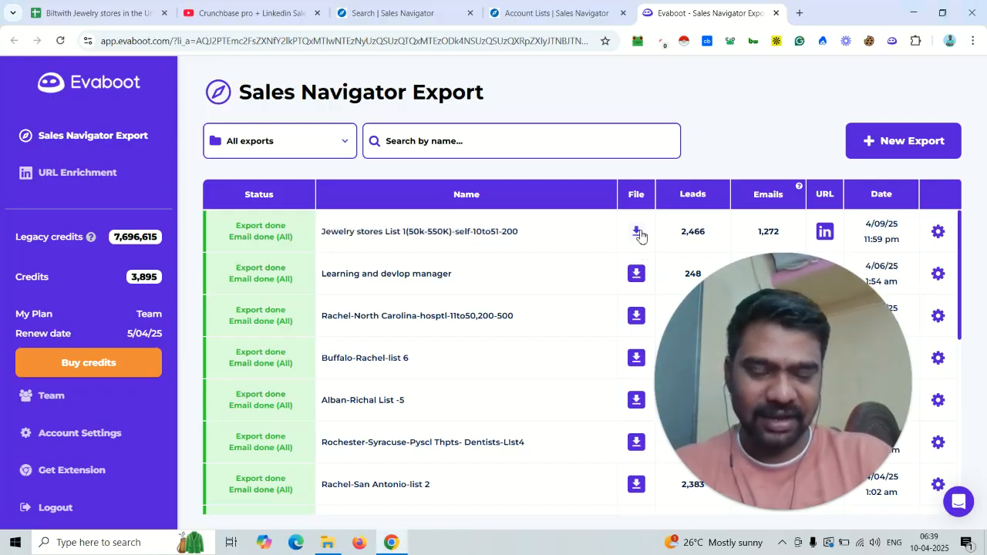
pyautogui.tripleClick(509, 230)
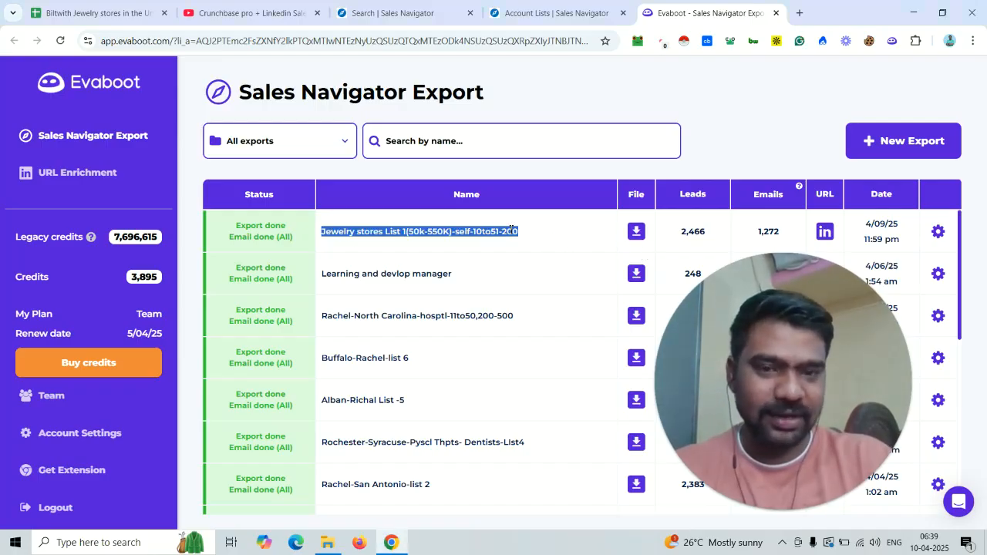
# Step: Return to the Sales Navigator account lists and check the jewelry stores upload's completion and number of matched accounts
pyautogui.click(532, 12)
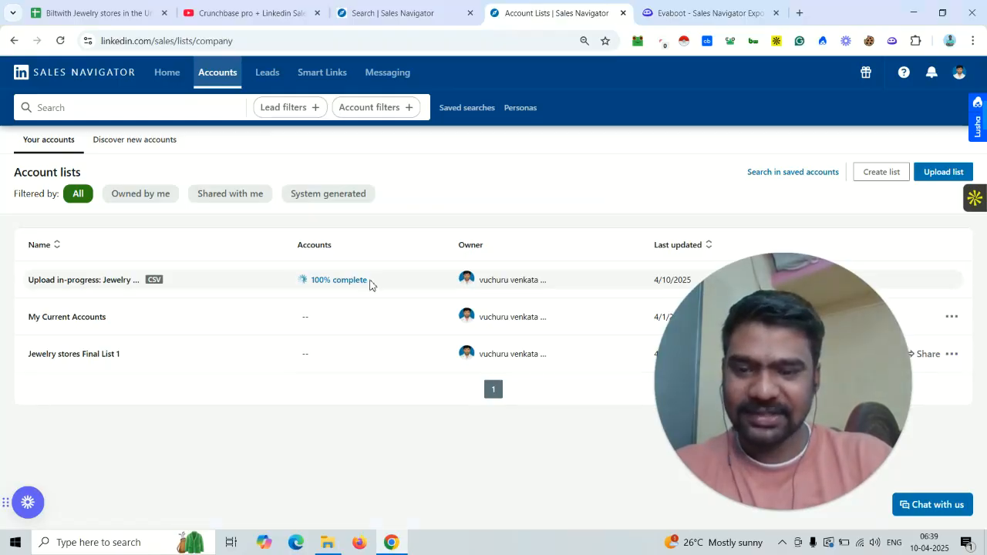
pyautogui.moveTo(370, 282); pyautogui.dragTo(299, 282)
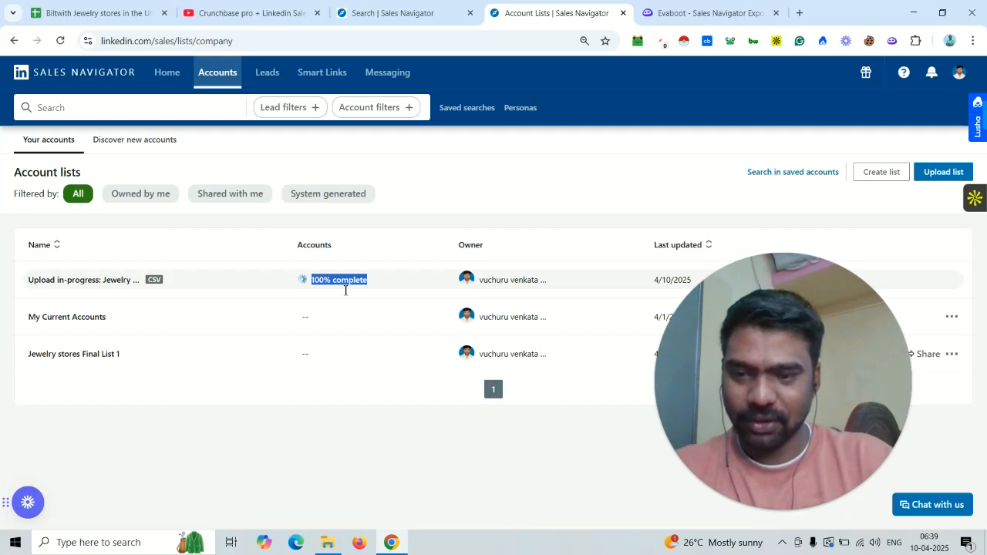
pyautogui.click(378, 9)
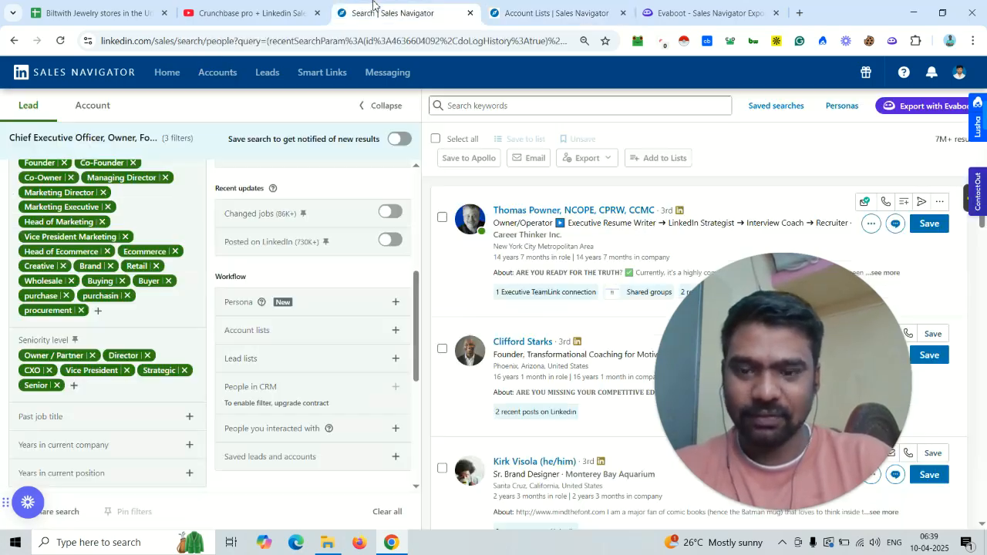
pyautogui.click(488, 6)
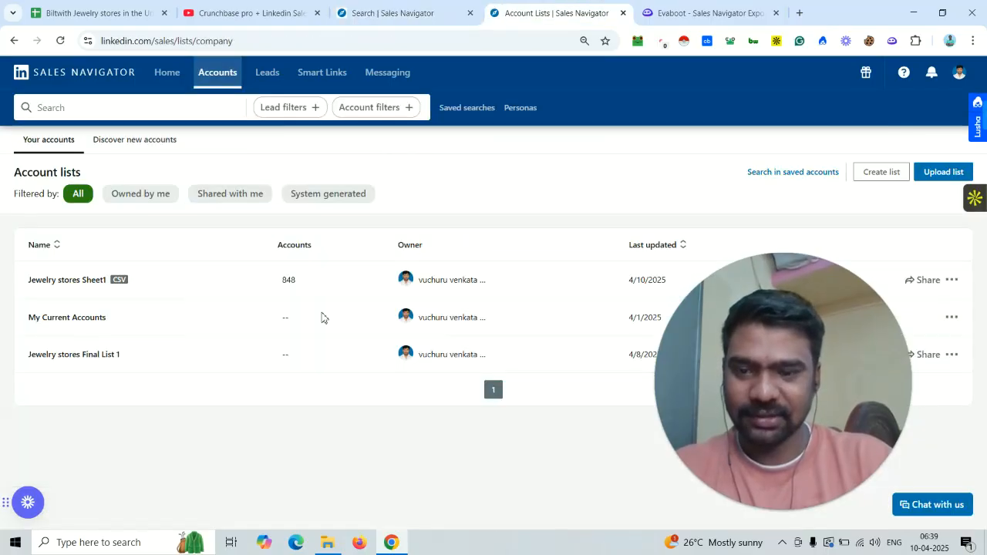
pyautogui.moveTo(304, 272); pyautogui.dragTo(277, 281)
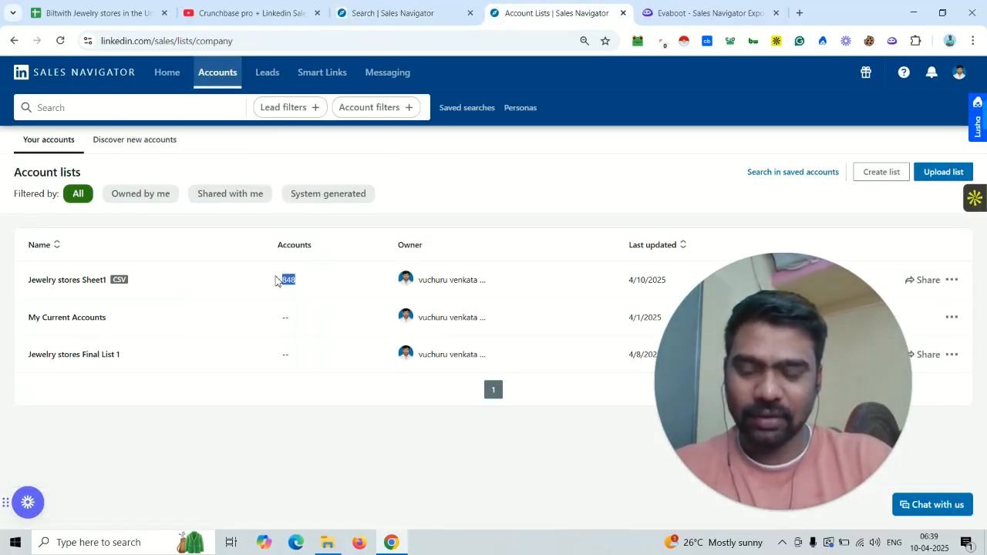
# Step: Go back to the jewelry stores spreadsheet and find the last company row to see how many companies it holds
pyautogui.click(231, 12)
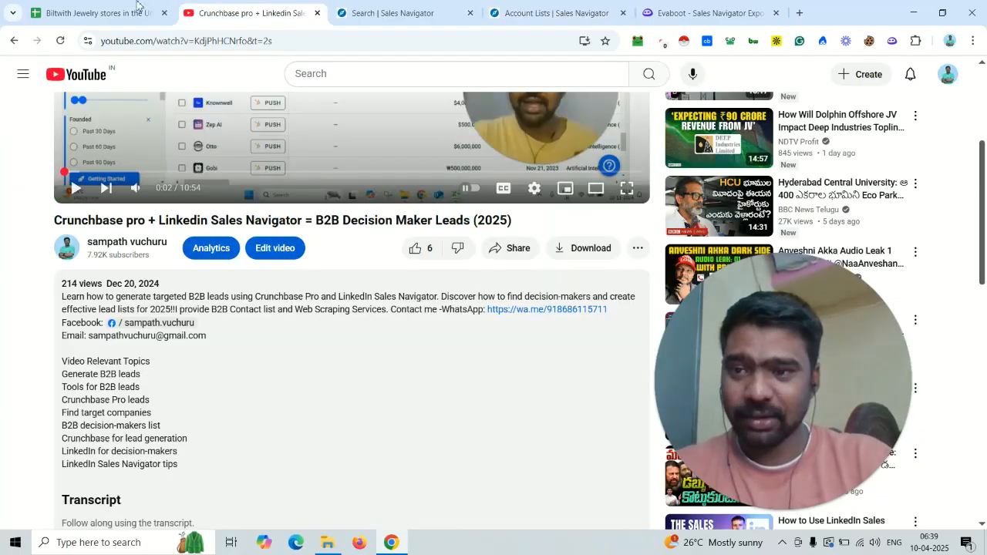
pyautogui.click(92, 12)
pyautogui.click(224, 309)
pyautogui.press('Home')
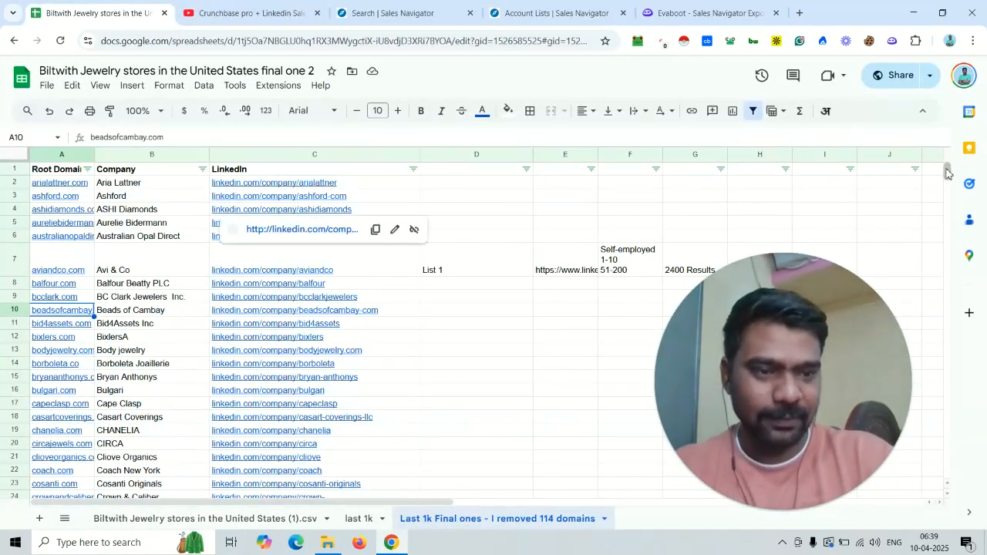
pyautogui.moveTo(948, 199); pyautogui.dragTo(943, 194)
pyautogui.scroll(-4, 942, 194)
pyautogui.scroll(-12, 951, 208)
pyautogui.scroll(-20, 950, 208)
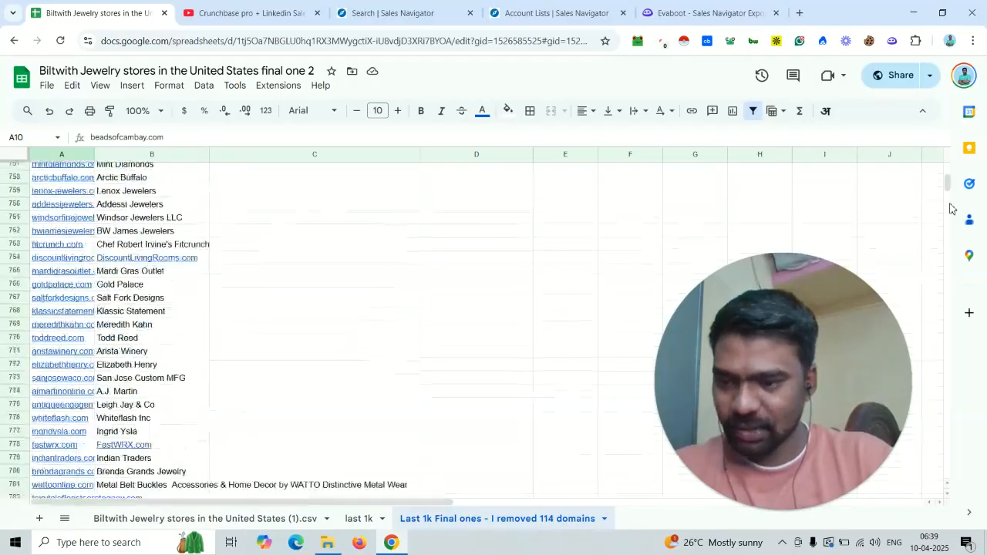
pyautogui.scroll(-5, 950, 208)
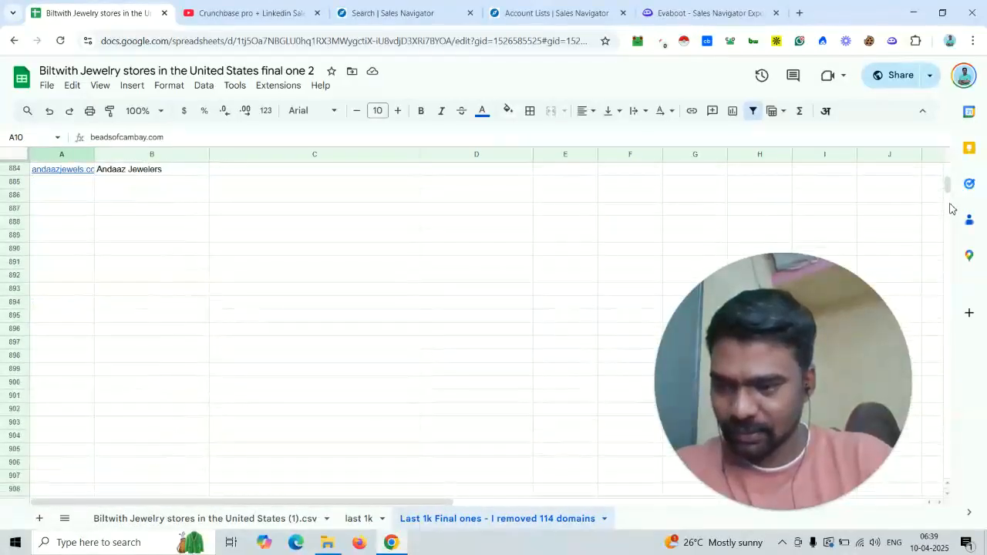
pyautogui.scroll(5, 950, 176)
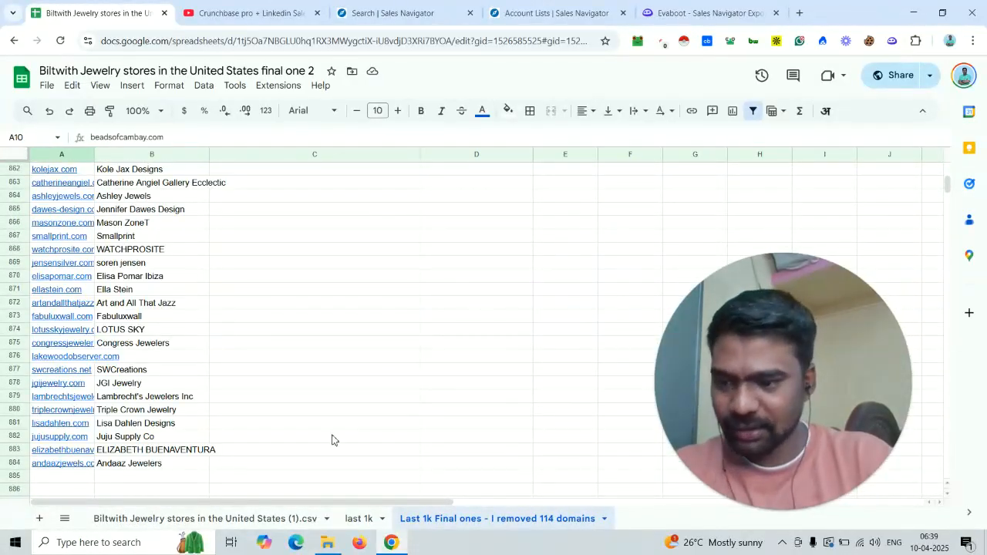
pyautogui.click(169, 466)
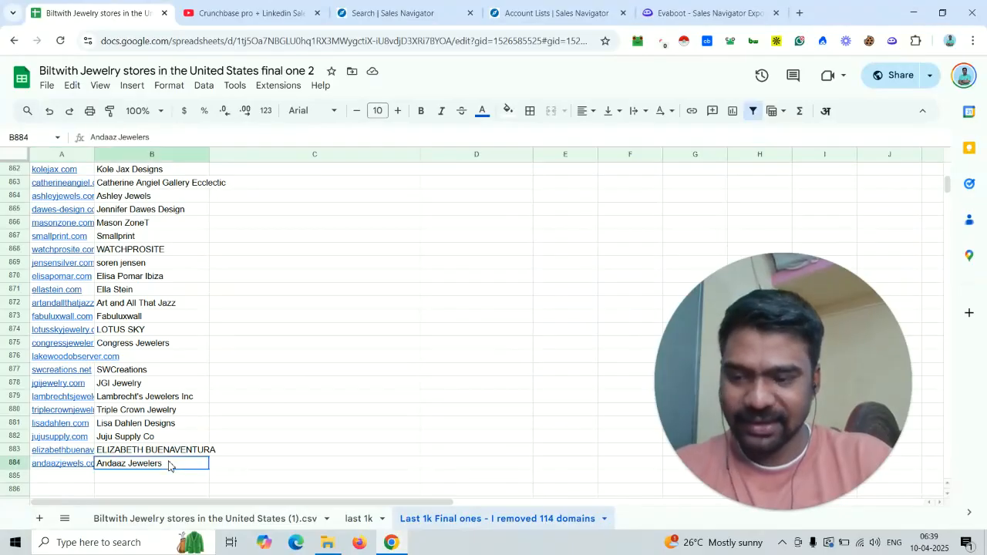
# Step: Switch back to the account lists and compare the Jewelry stores Sheet1 account count with the spreadsheet
pyautogui.click(619, 7)
pyautogui.doubleClick(333, 281)
pyautogui.click(333, 285)
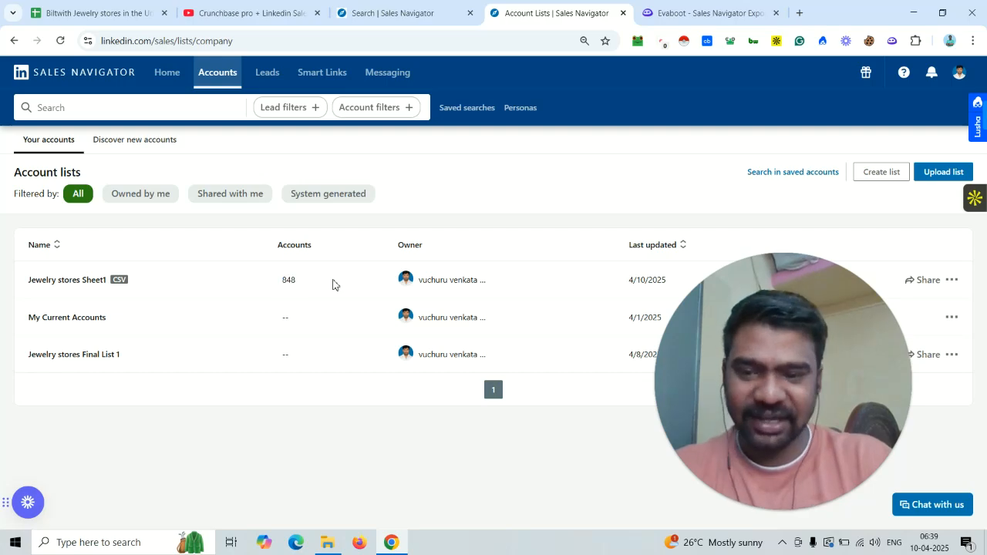
# Step: Compare the Jewelry stores Sheet1 entry in the account lists with the filters set in the lead search
pyautogui.doubleClick(290, 271)
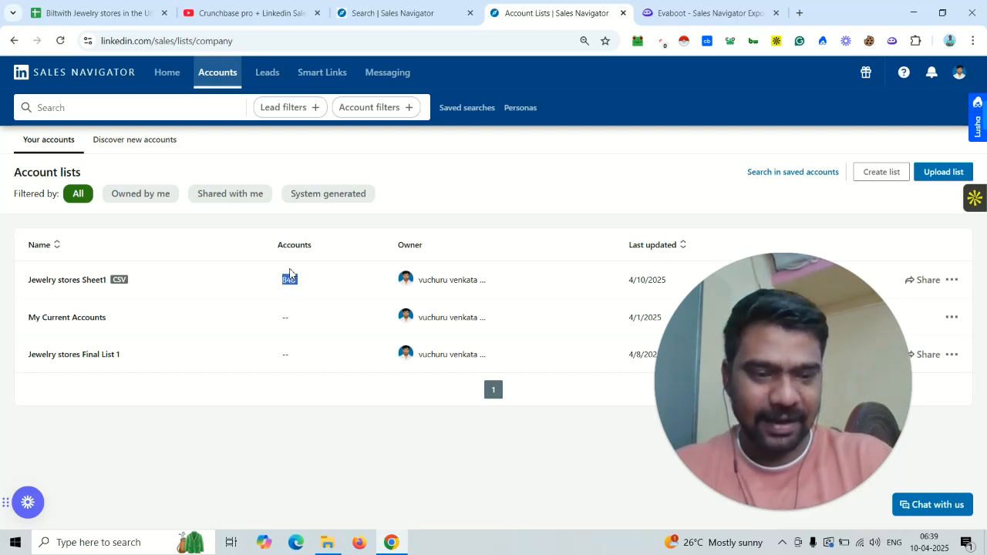
pyautogui.click(364, 9)
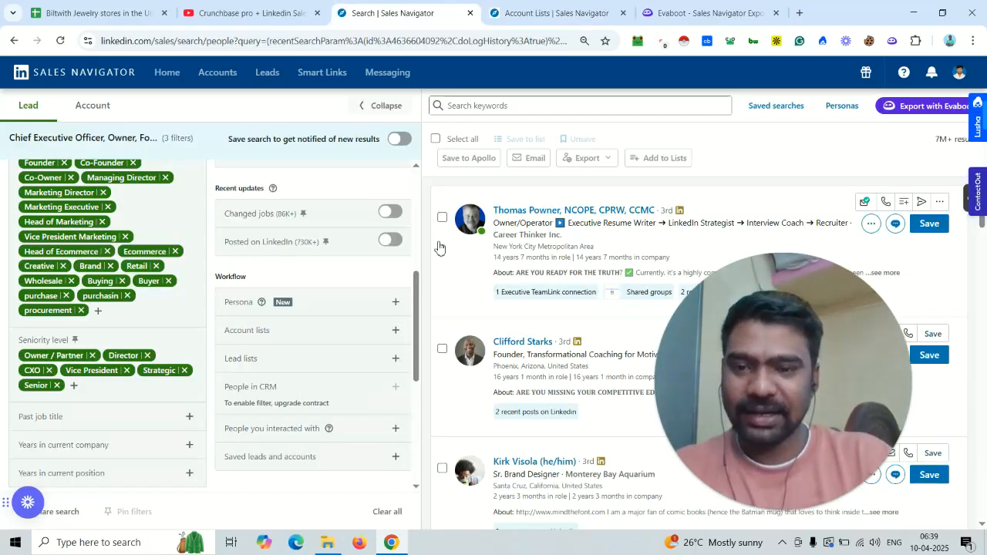
pyautogui.moveTo(420, 283); pyautogui.dragTo(424, 333)
pyautogui.click(515, 10)
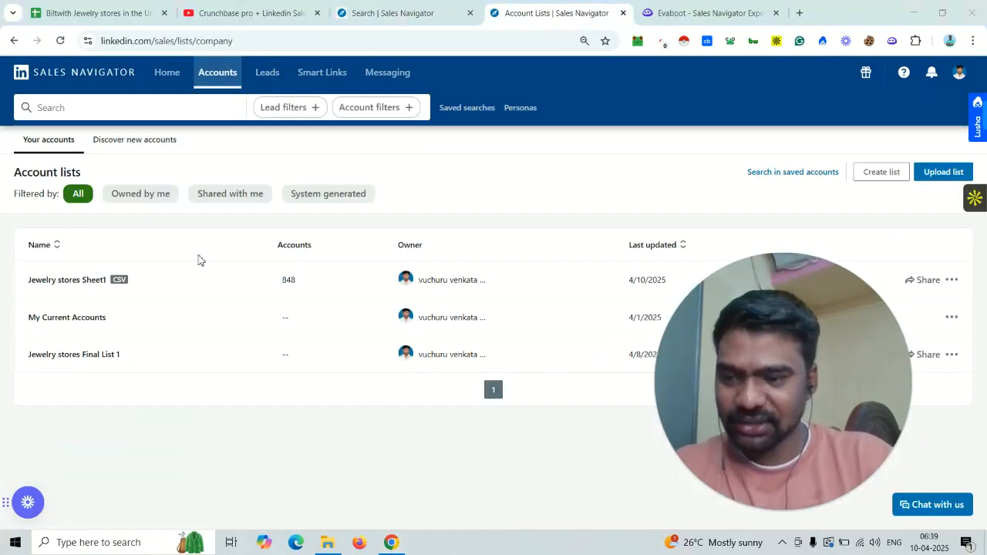
pyautogui.moveTo(64, 292); pyautogui.dragTo(122, 294)
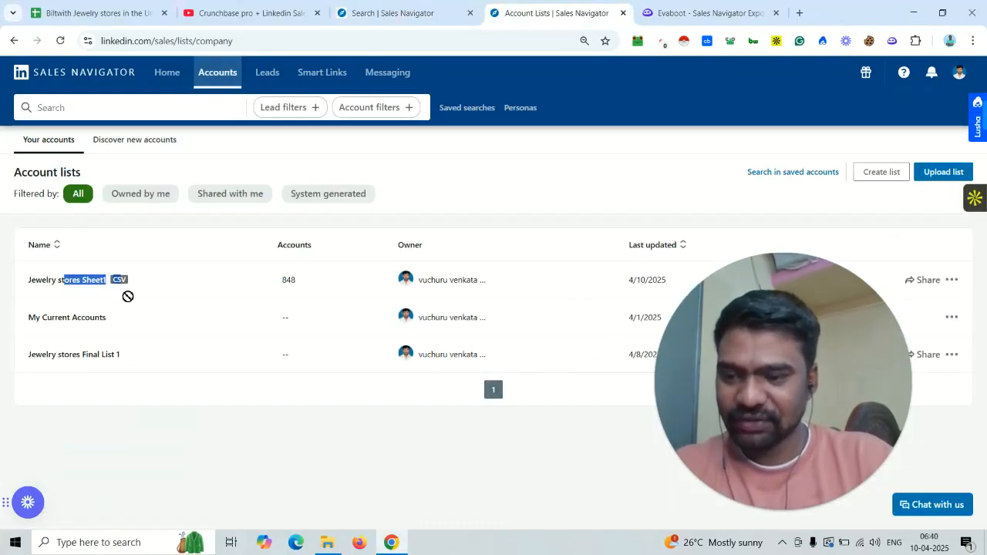
pyautogui.click(461, 5)
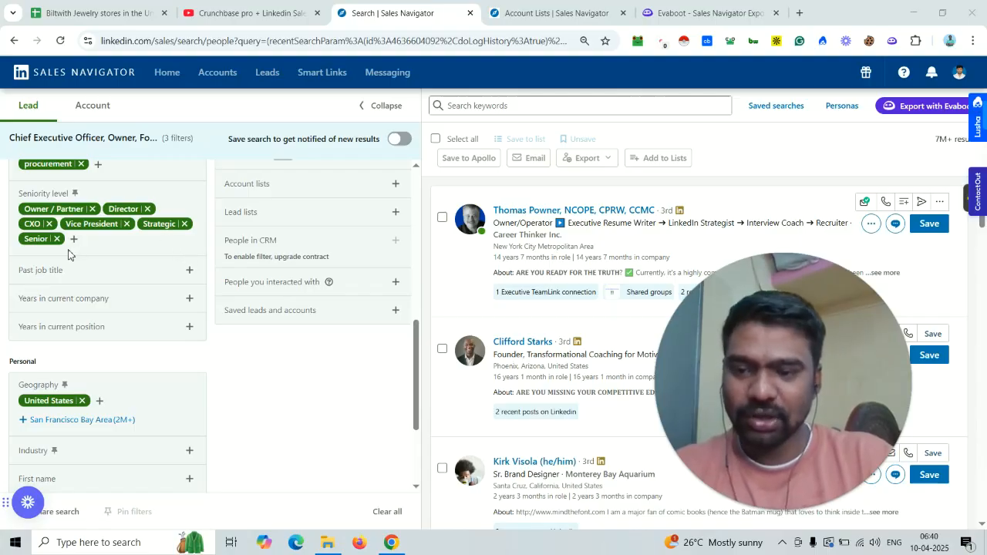
pyautogui.scroll(4, 416, 386)
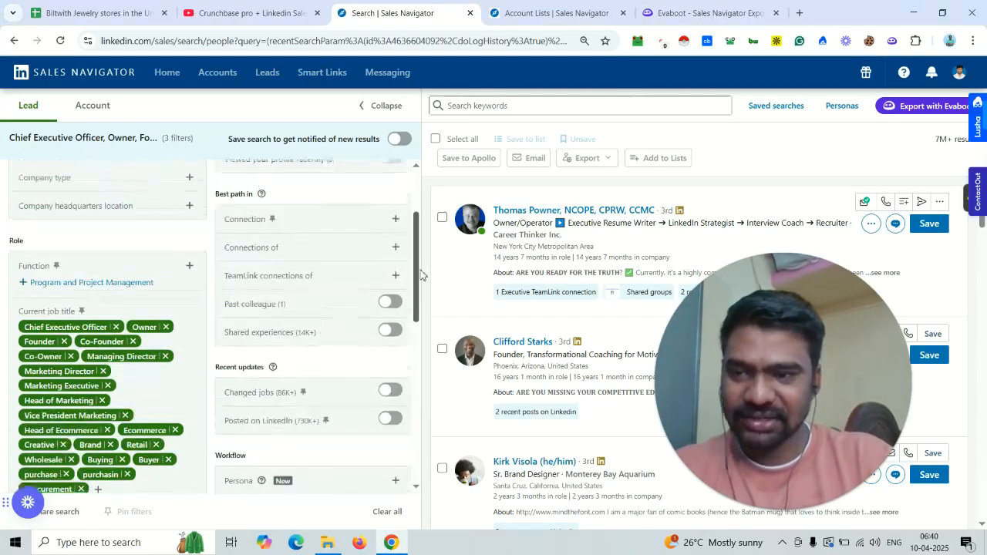
pyautogui.click(551, 13)
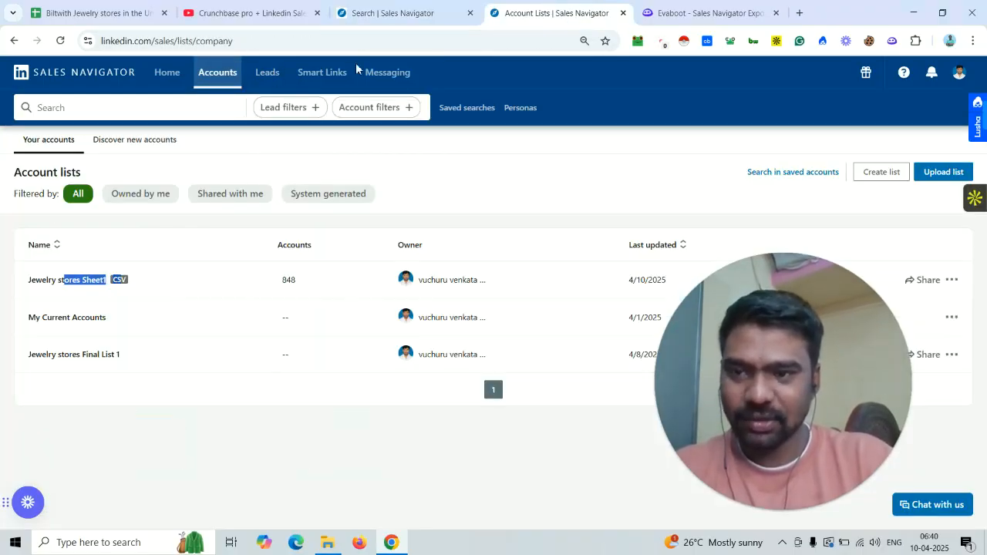
pyautogui.click(394, 12)
pyautogui.click(550, 12)
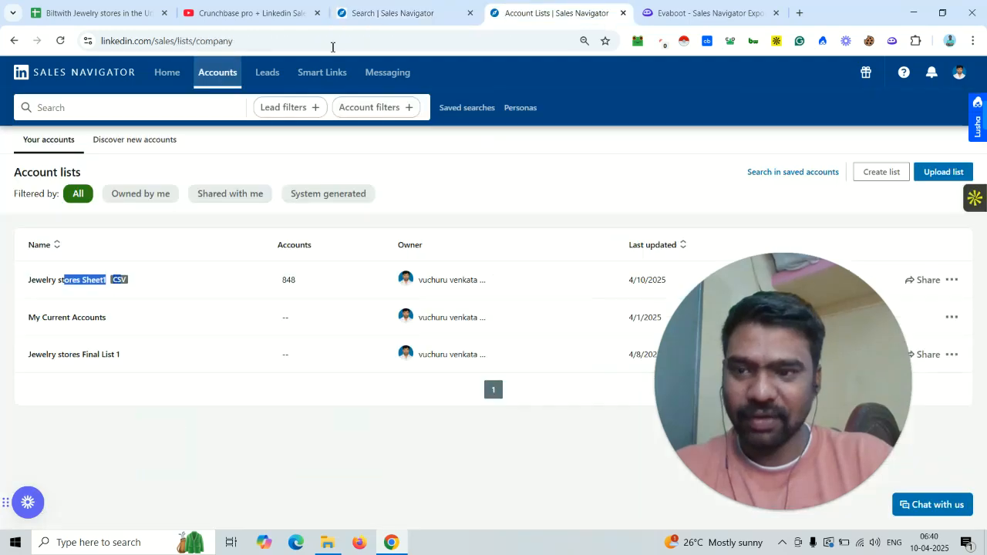
# Step: Restrict the lead search to companies in the Jewelry stores Sheet1 account list
pyautogui.click(463, 8)
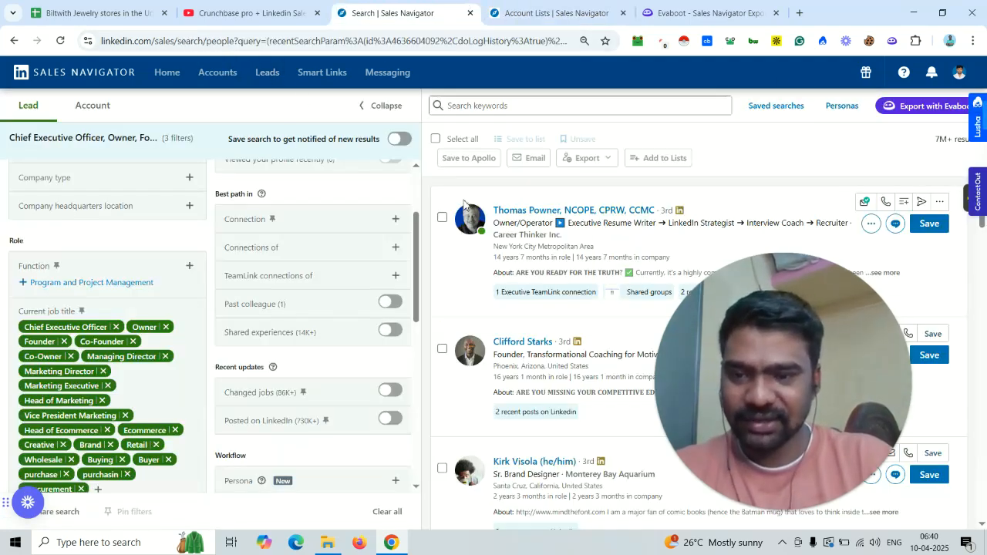
pyautogui.moveTo(421, 251); pyautogui.dragTo(439, 340)
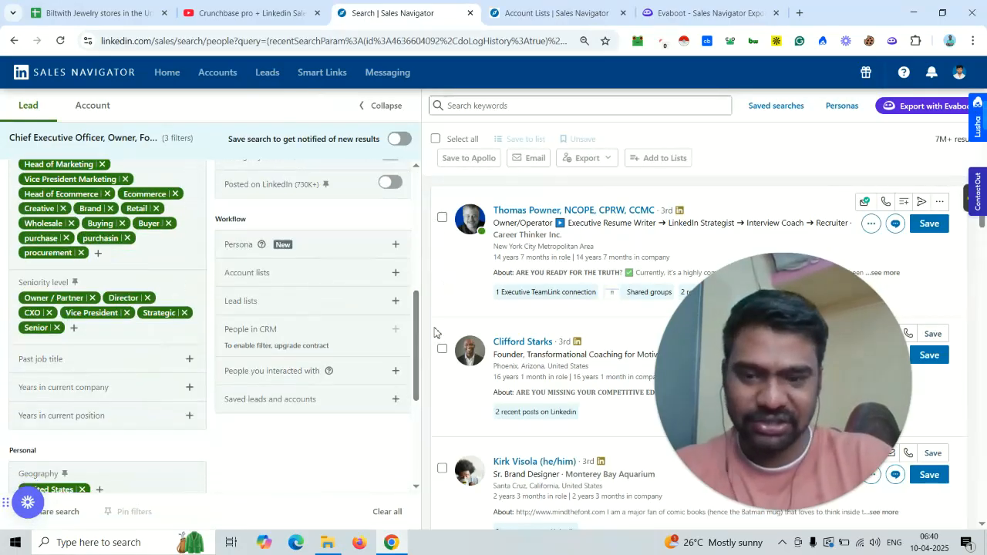
pyautogui.click(395, 274)
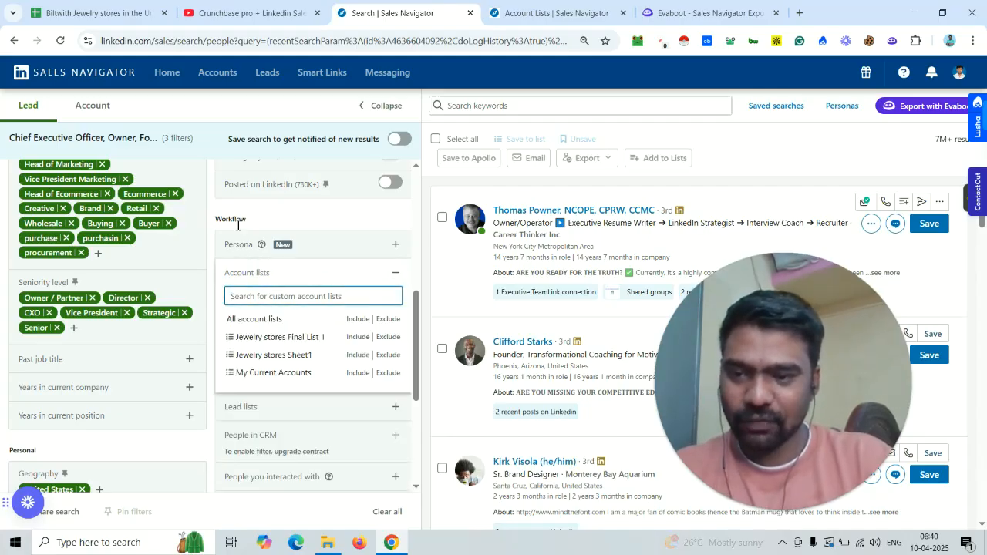
pyautogui.click(285, 361)
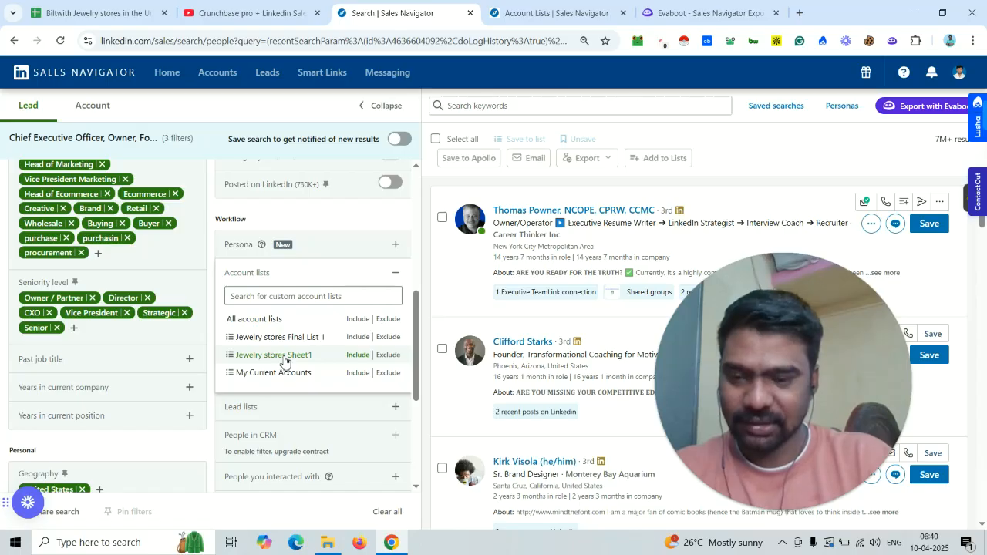
pyautogui.click(355, 356)
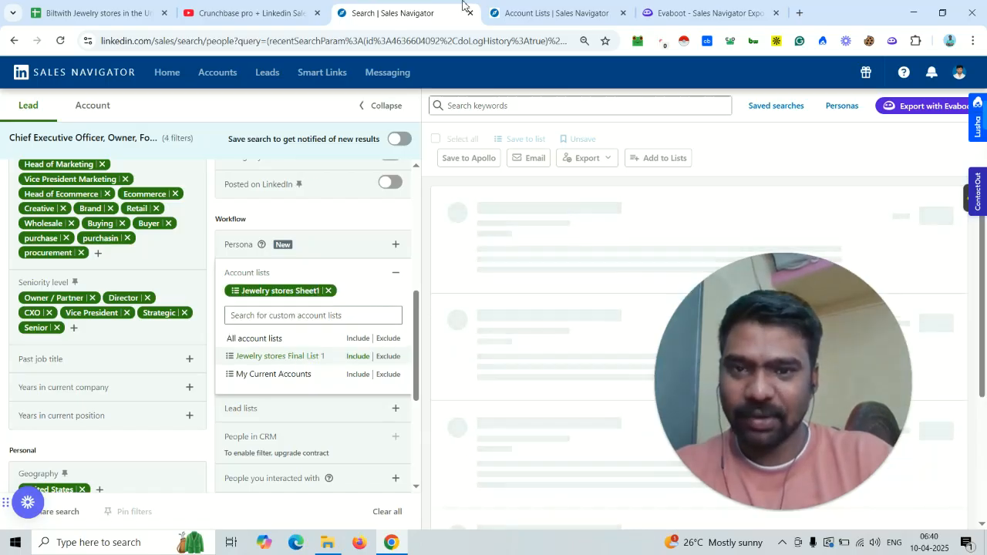
pyautogui.click(559, 12)
pyautogui.hotkey('ctrl', 'shift', 'Tab')
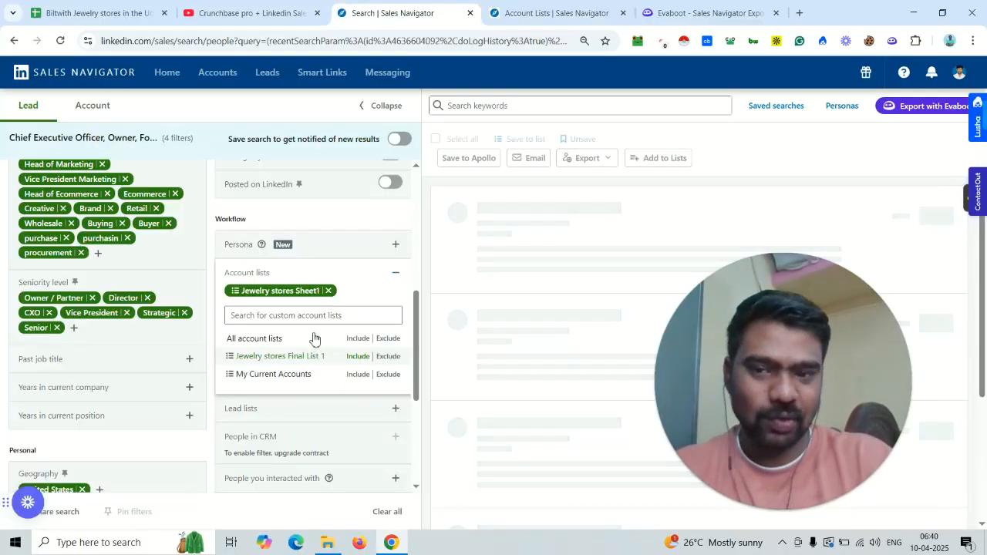
pyautogui.moveTo(418, 341); pyautogui.dragTo(417, 317)
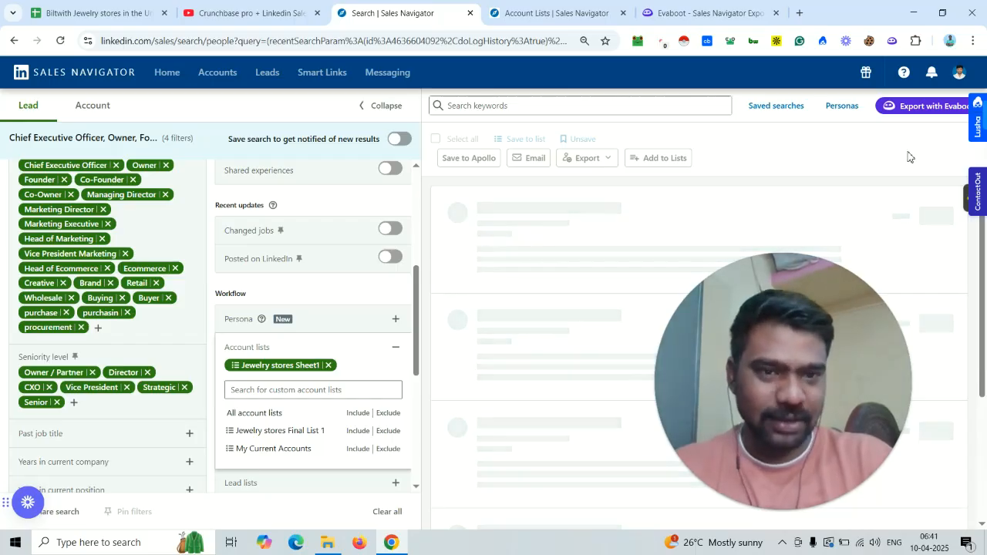
pyautogui.scroll(3, 421, 327)
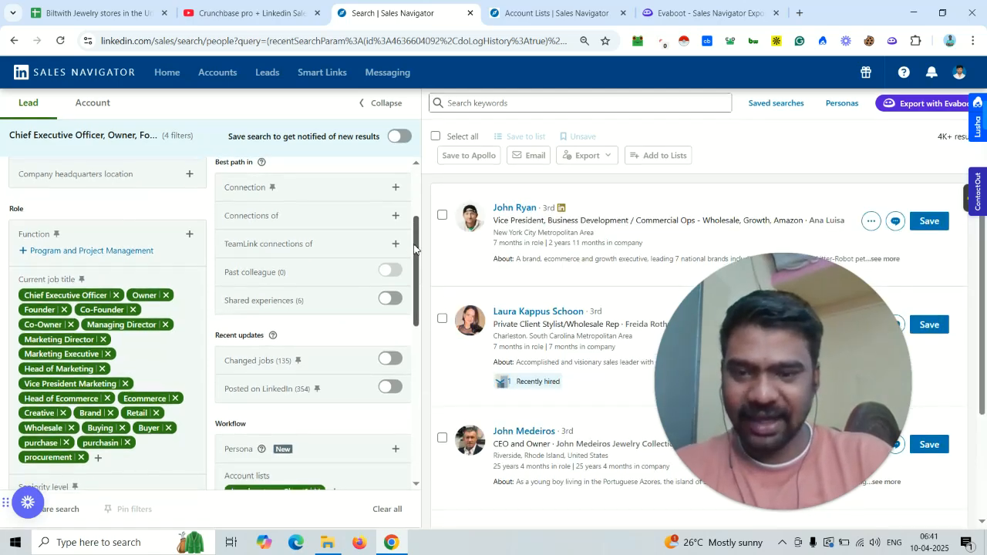
pyautogui.scroll(2, 412, 254)
# Step: Switch to the jewelry stores spreadsheet and examine the company headcount ranges noted for List 1 in row 7
pyautogui.click(90, 4)
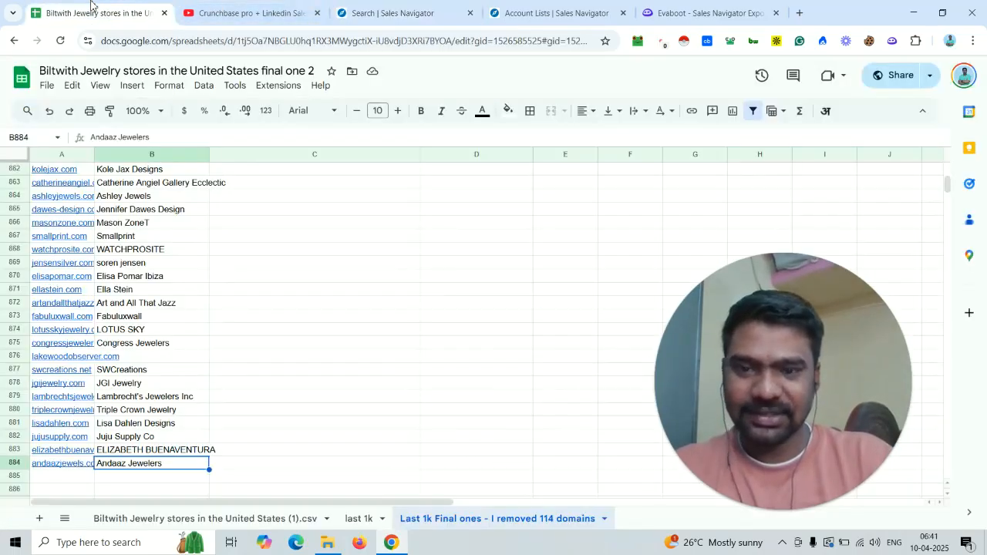
pyautogui.click(438, 223)
pyautogui.press('Up')
pyautogui.press('Up')
pyautogui.press('Up')
pyautogui.press('Up')
pyautogui.press('Up')
pyautogui.press('Up')
pyautogui.press('Up')
pyautogui.press('Up')
pyautogui.press('Up')
pyautogui.press('Up')
pyautogui.press('Up')
pyautogui.press('Up')
pyautogui.press('Up')
pyautogui.press('Up')
pyautogui.press('Up')
pyautogui.press('Up')
pyautogui.press('Up')
pyautogui.press('Up')
pyautogui.press('Up')
pyautogui.press('Up')
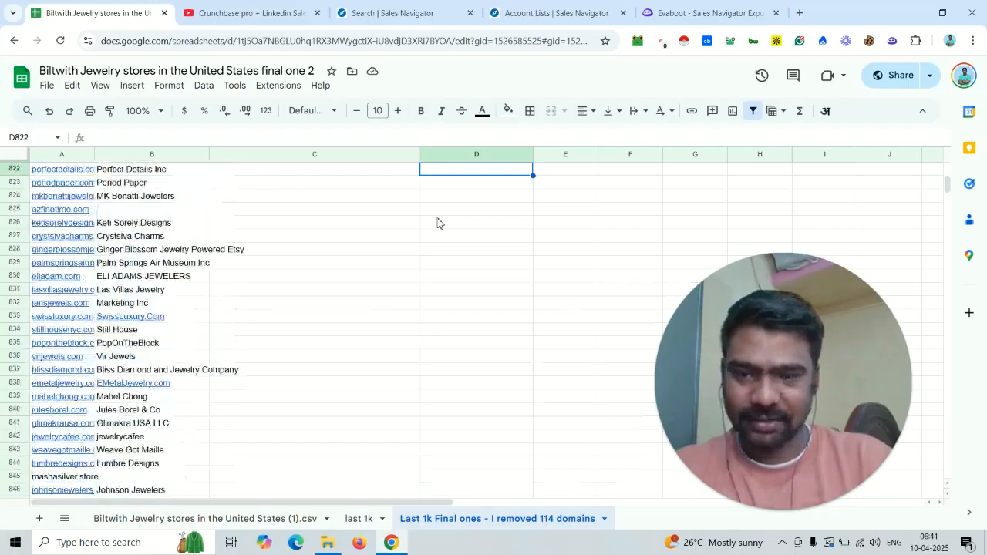
pyautogui.moveTo(948, 185); pyautogui.dragTo(951, 122)
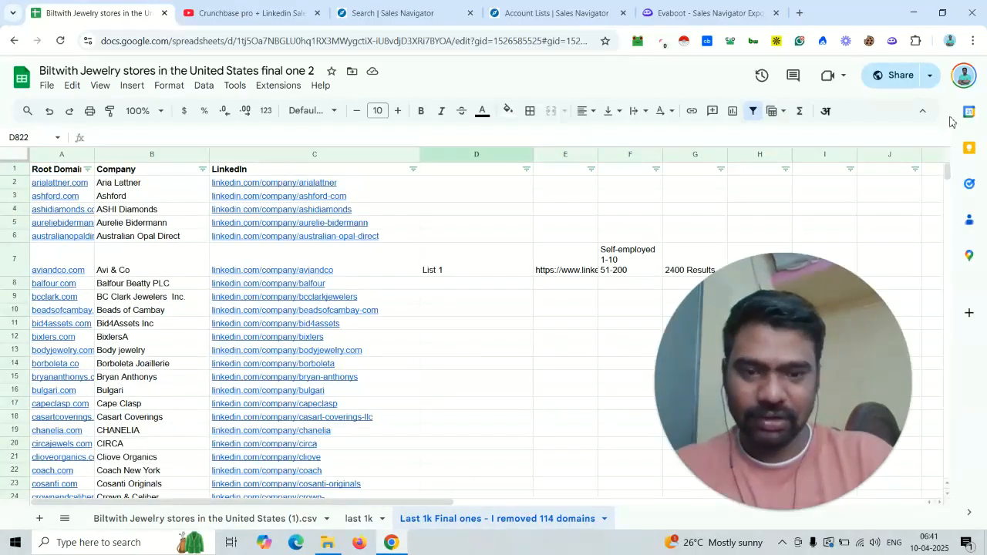
pyautogui.click(623, 236)
pyautogui.doubleClick(631, 252)
pyautogui.moveTo(630, 252); pyautogui.dragTo(632, 268)
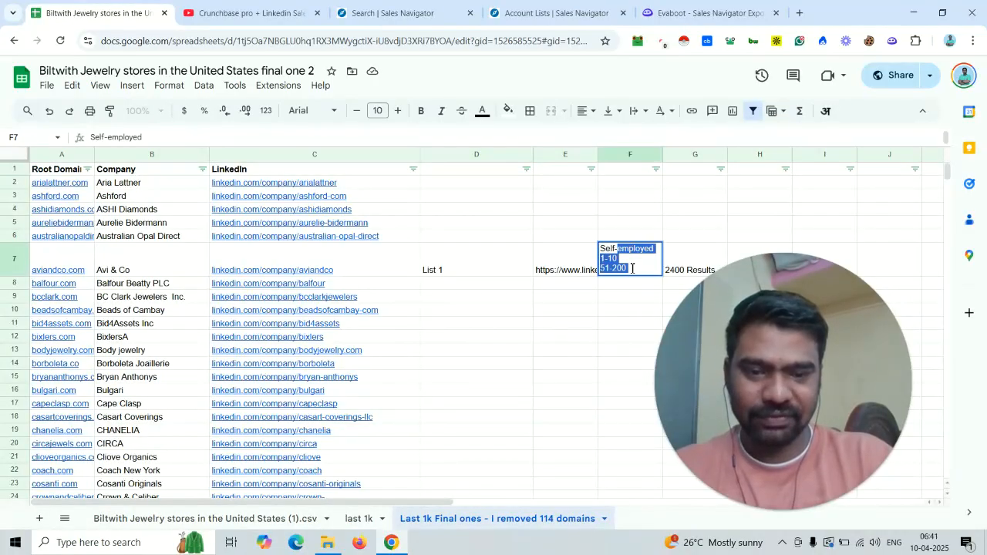
pyautogui.click(602, 338)
pyautogui.click(575, 7)
# Step: Return to the lead search and add the 11-50 company headcount filter
pyautogui.click(409, 9)
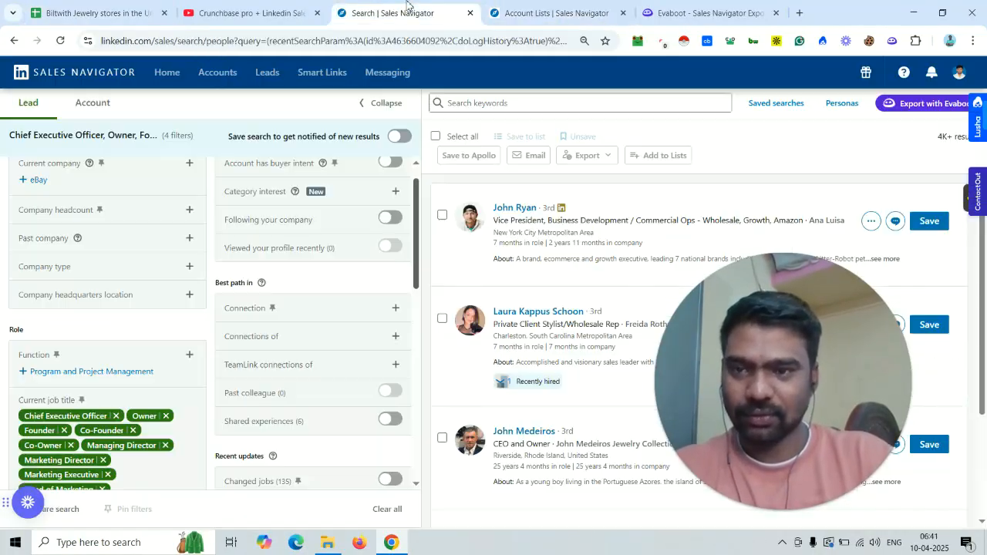
pyautogui.scroll(1, 417, 243)
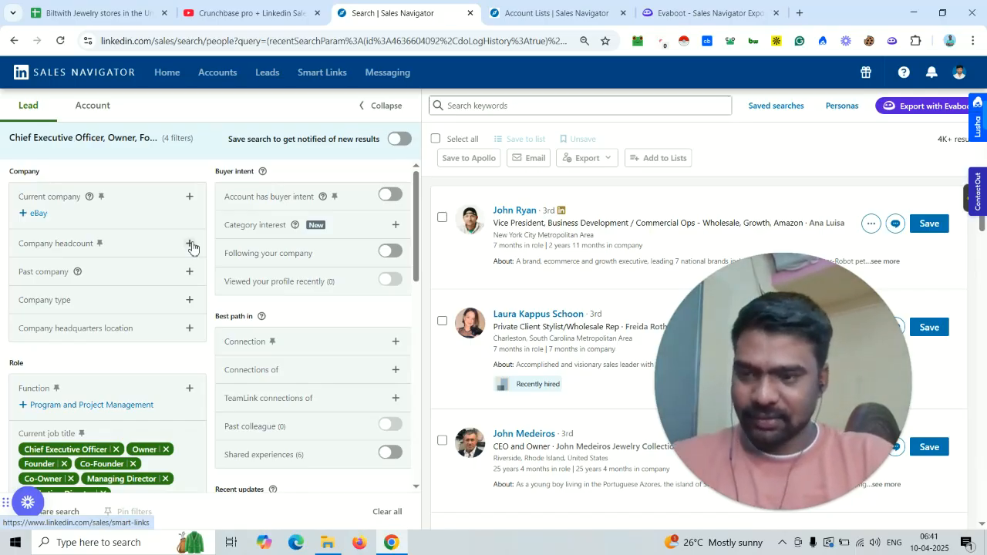
pyautogui.click(190, 244)
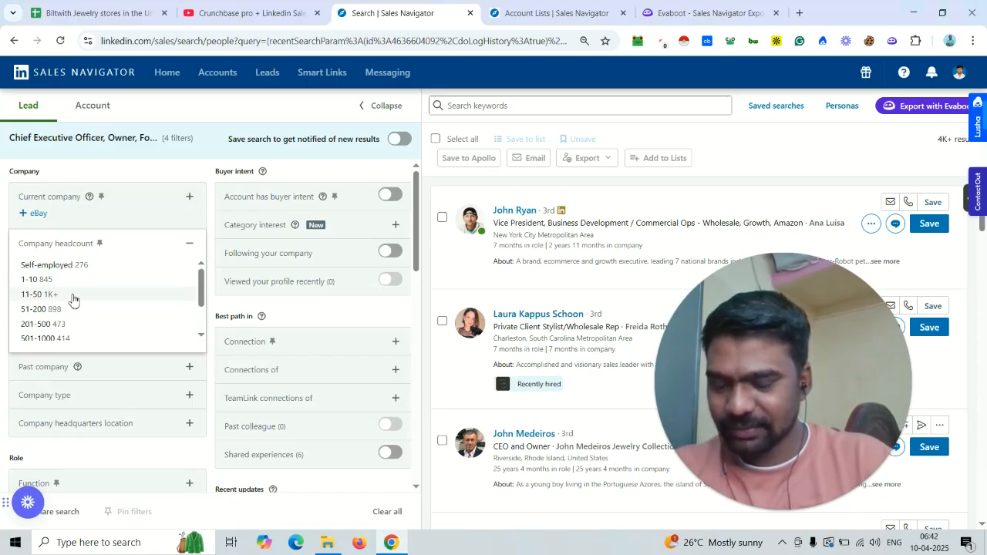
pyautogui.click(72, 299)
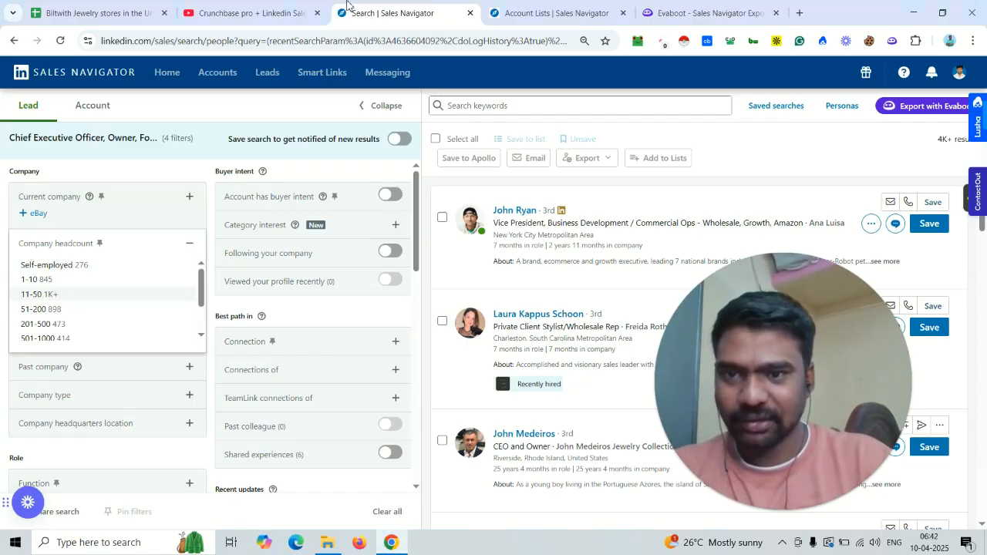
# Step: Recheck List 1's headcount ranges in the spreadsheet, and add the 201-500 company headcount to the lead search
pyautogui.click(87, 4)
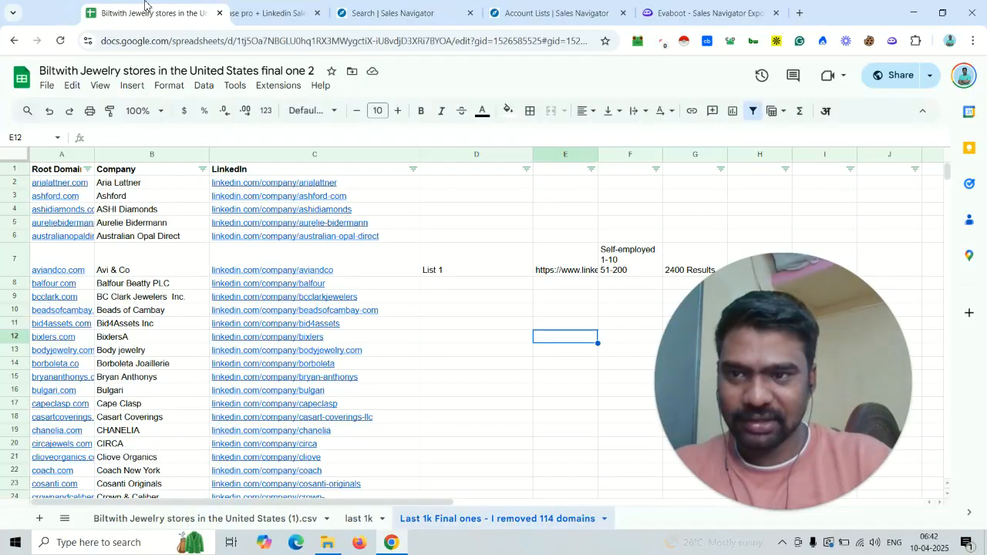
pyautogui.moveTo(87, 4); pyautogui.dragTo(246, 9)
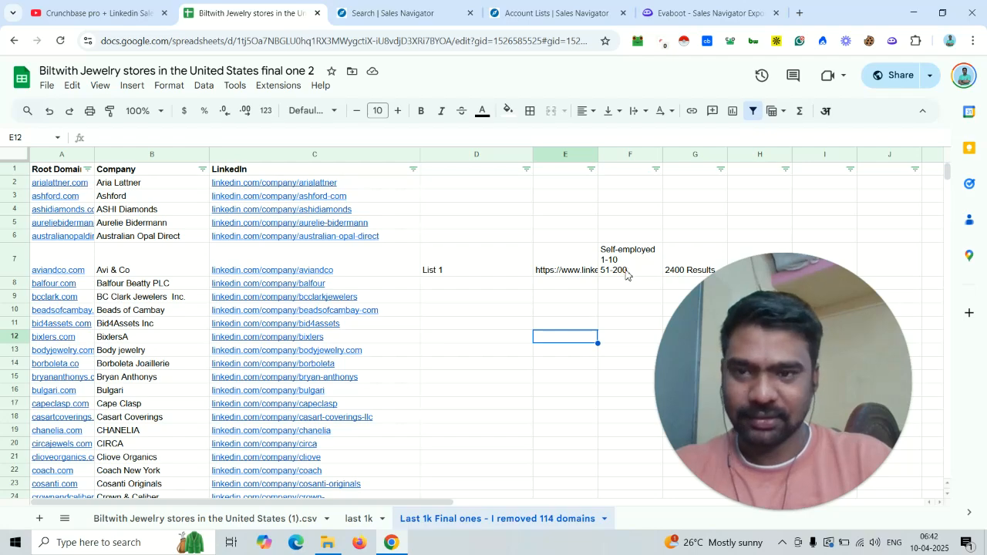
pyautogui.click(420, 6)
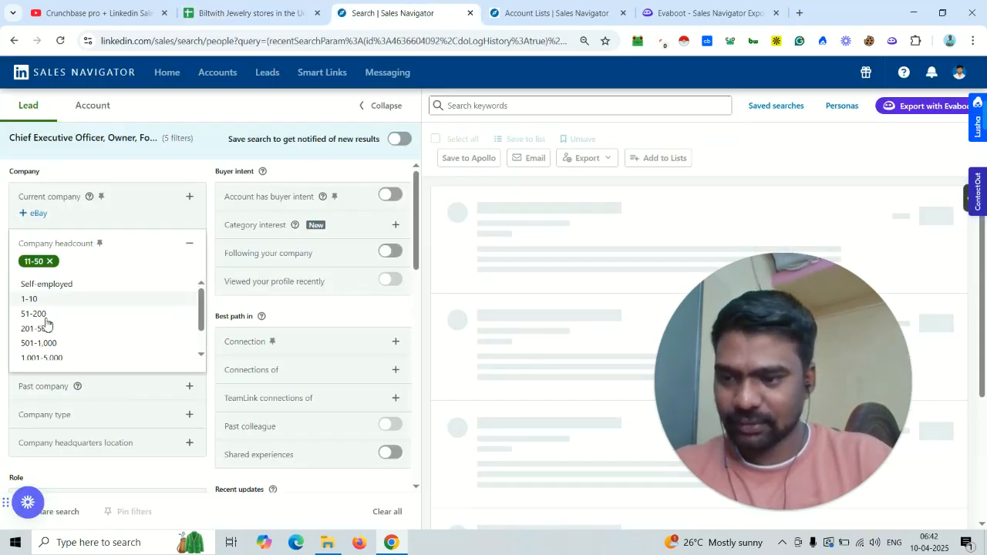
pyautogui.click(249, 6)
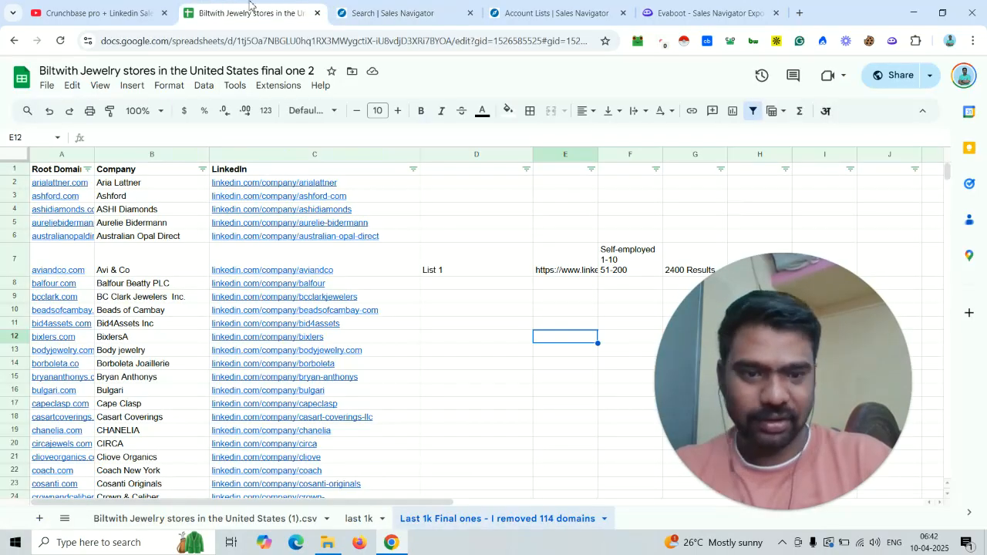
pyautogui.click(390, 7)
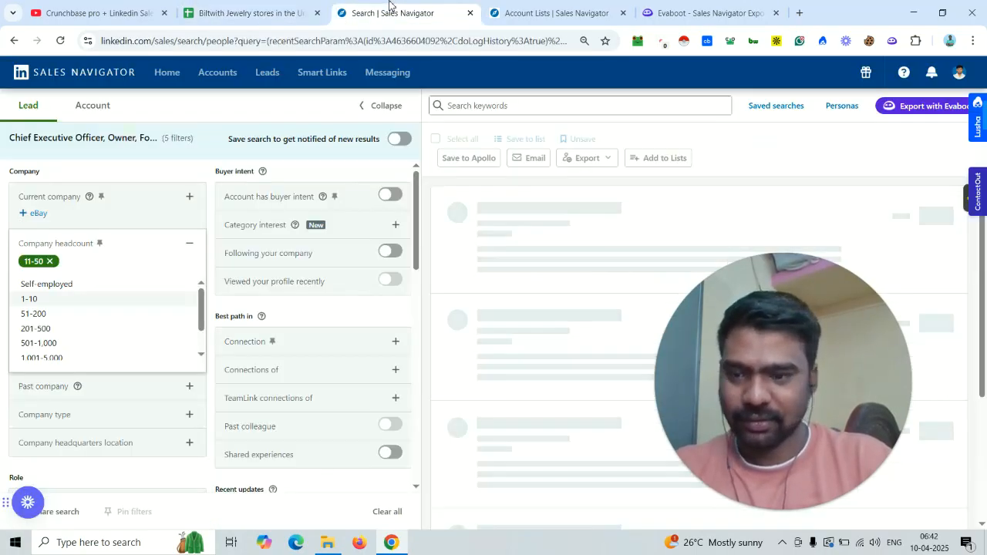
pyautogui.click(40, 331)
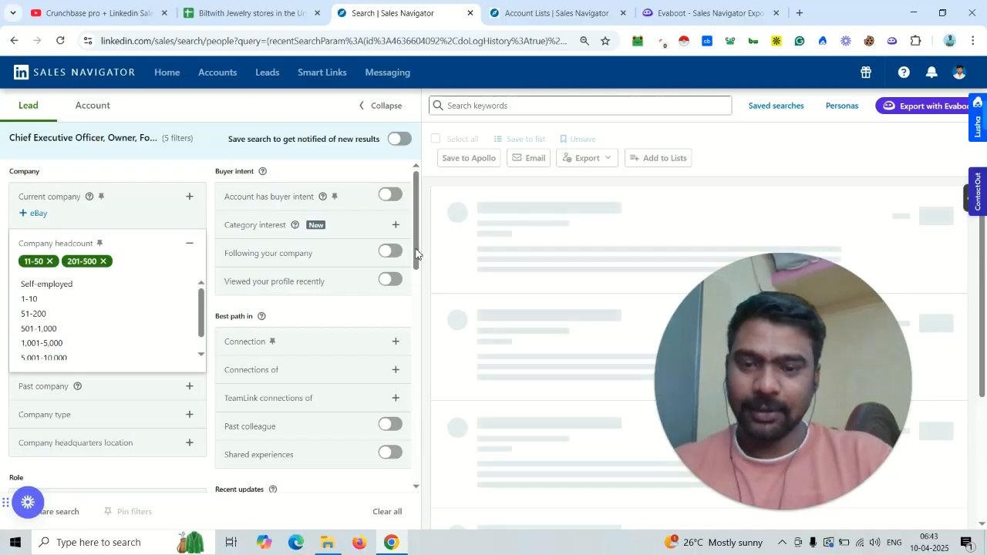
# Step: Review the lead search's job title, seniority level, account list and geography filters
pyautogui.moveTo(416, 254); pyautogui.dragTo(410, 353)
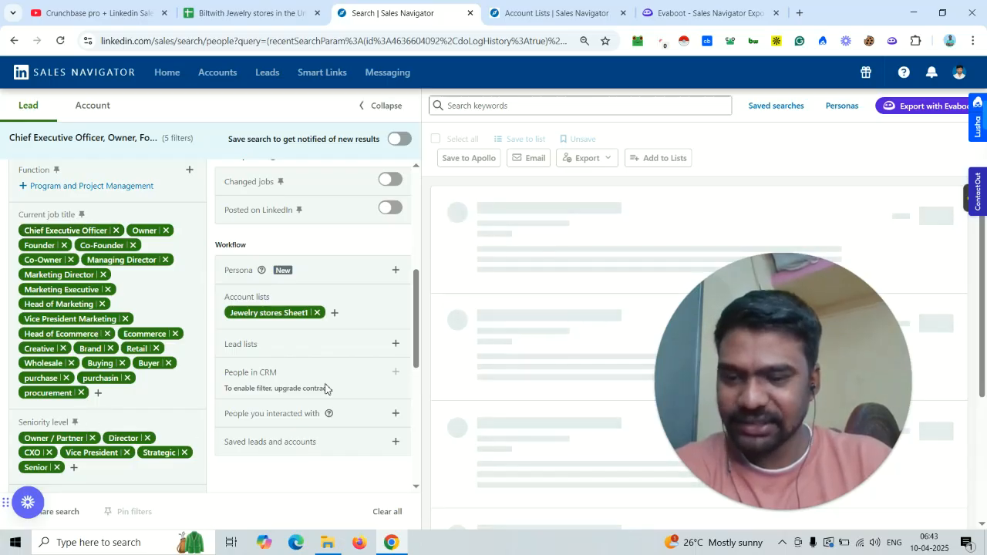
pyautogui.moveTo(419, 346); pyautogui.dragTo(417, 364)
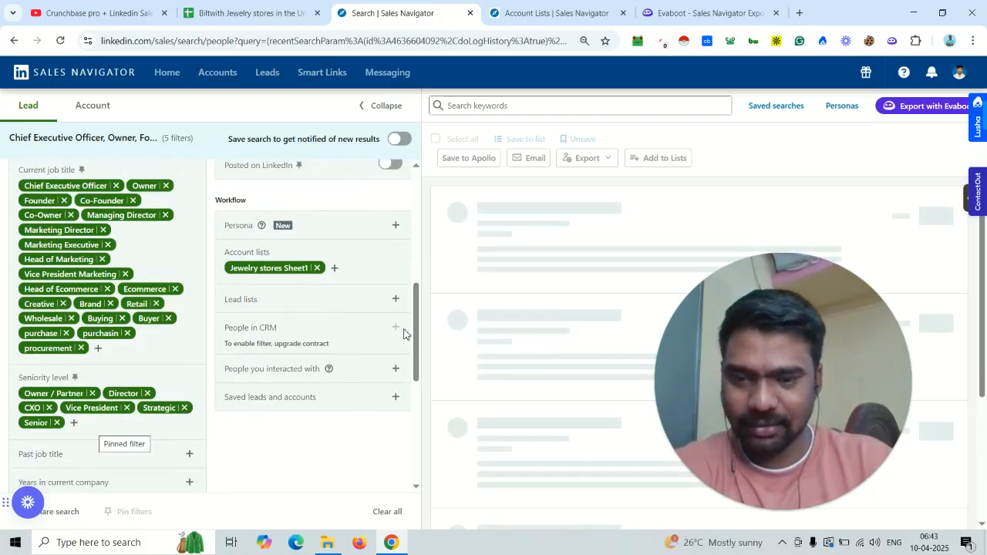
pyautogui.moveTo(415, 340); pyautogui.dragTo(165, 365)
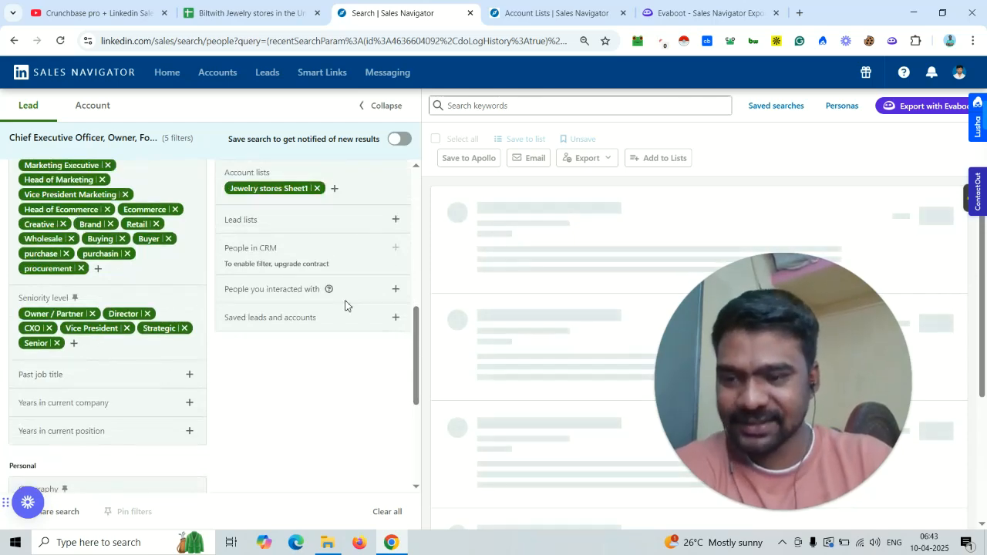
pyautogui.scroll(-3, 139, 342)
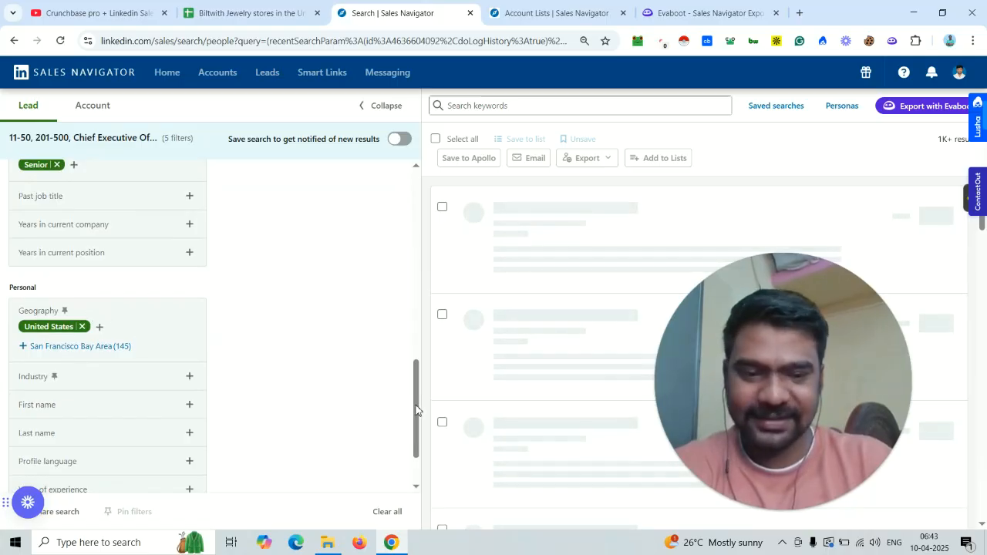
pyautogui.moveTo(416, 409); pyautogui.dragTo(423, 332)
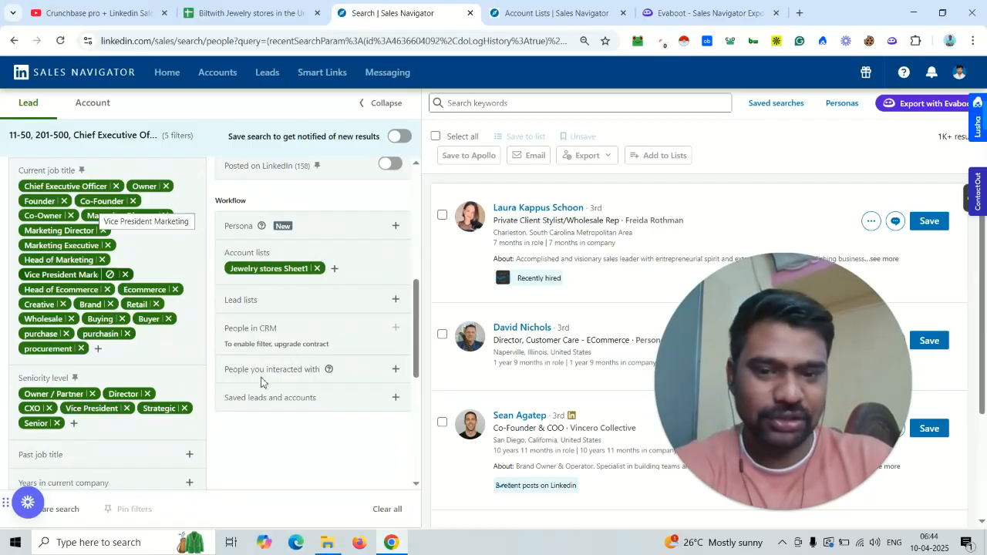
# Step: Add the 501-1000 company headcount to the lead search and keep waiting whenever the page stops responding
pyautogui.moveTo(416, 360); pyautogui.dragTo(413, 273)
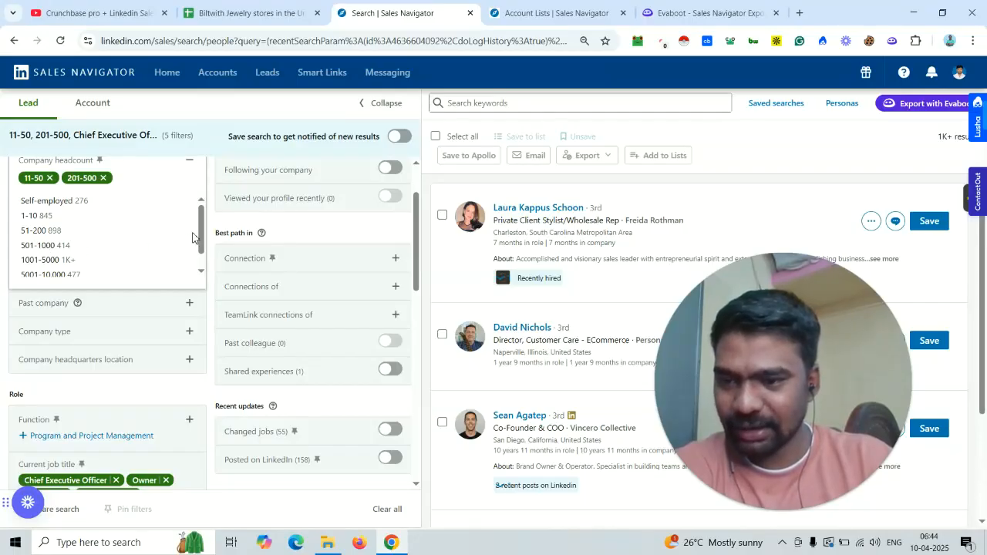
pyautogui.moveTo(201, 237); pyautogui.dragTo(199, 249)
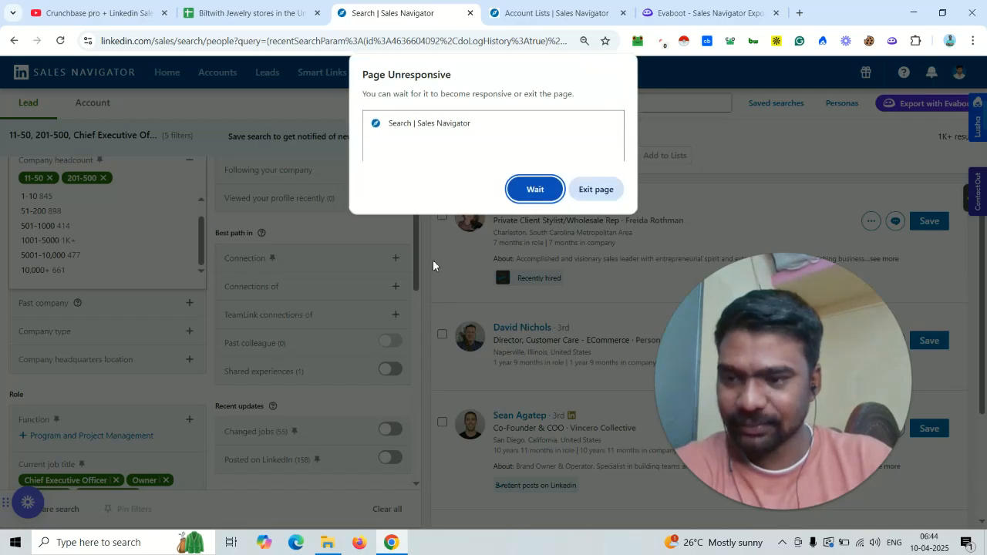
pyautogui.click(549, 196)
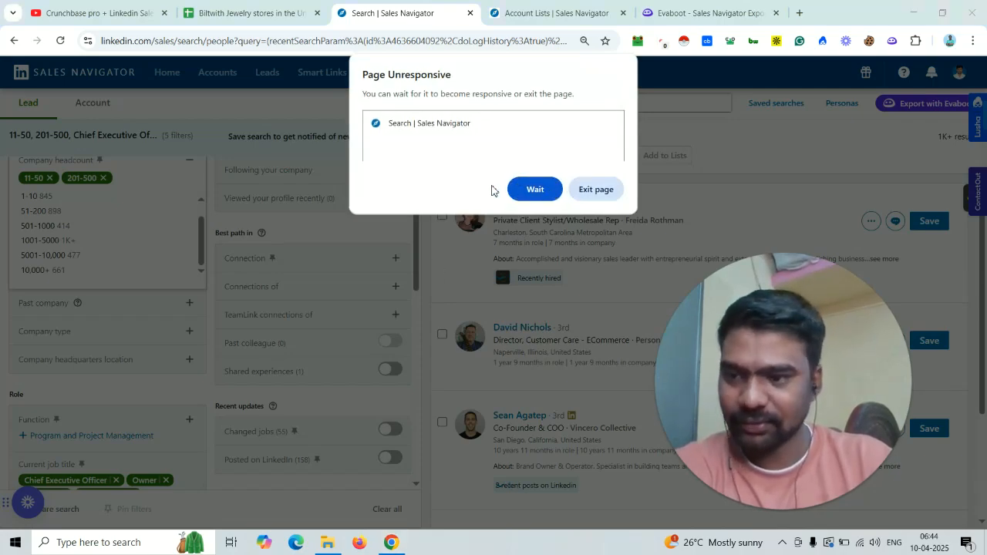
pyautogui.click(535, 190)
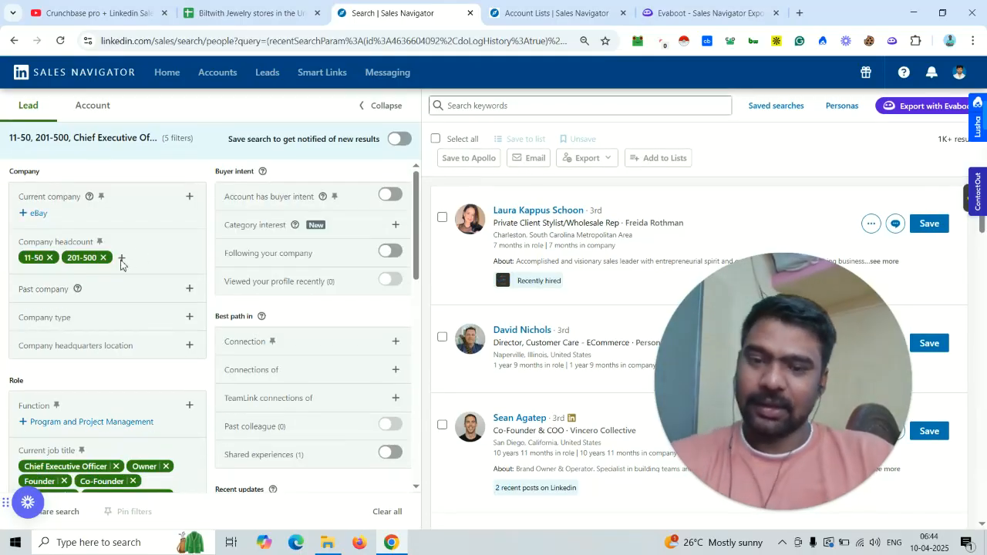
pyautogui.moveTo(417, 228); pyautogui.dragTo(417, 242)
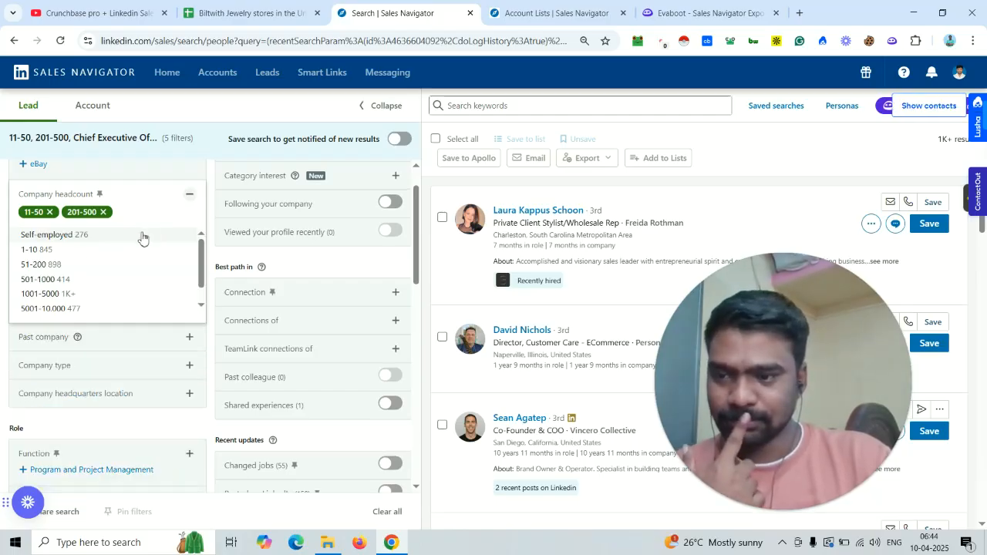
pyautogui.click(56, 282)
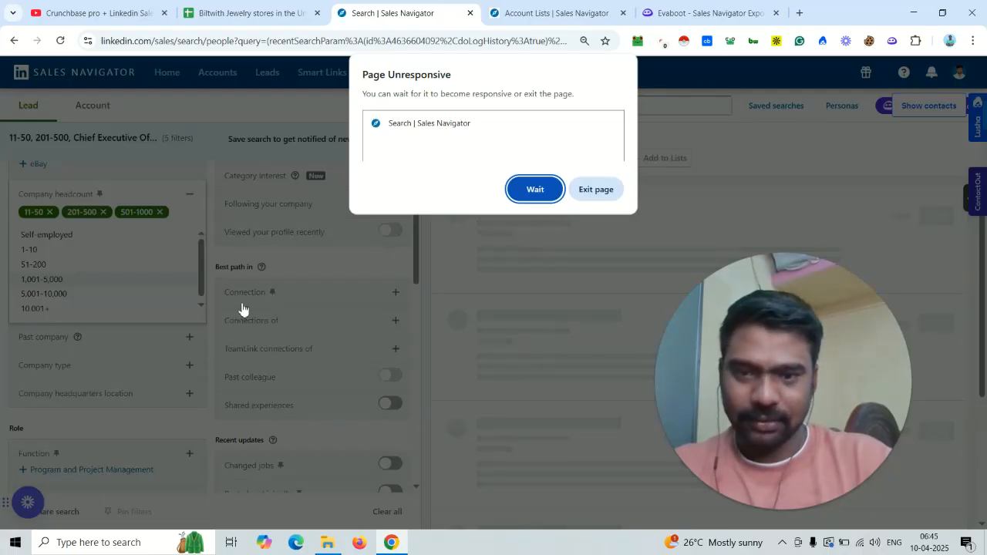
pyautogui.click(541, 187)
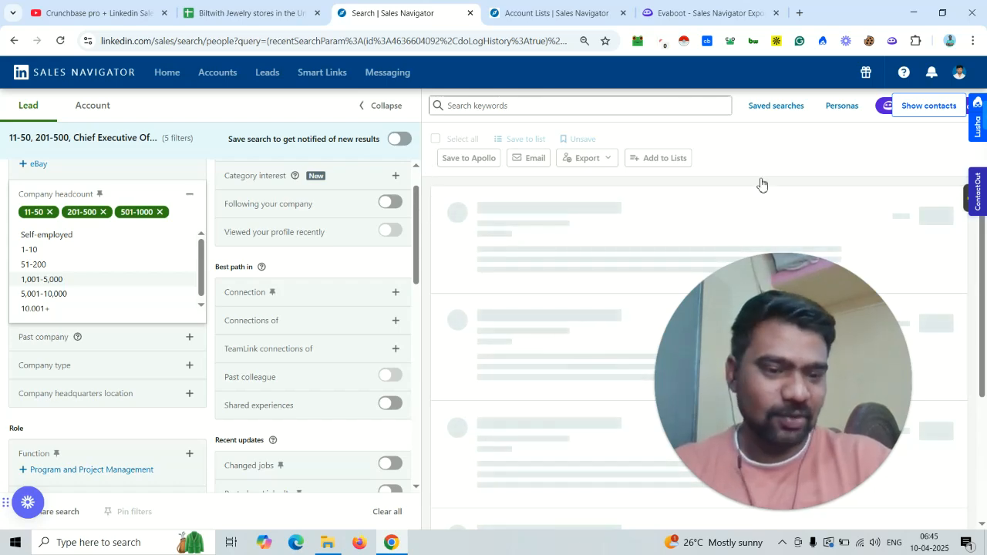
# Step: Add the 5001-10,000 company headcount to the lead search and keep waiting for the unresponsive page
pyautogui.moveTo(416, 223); pyautogui.dragTo(424, 203)
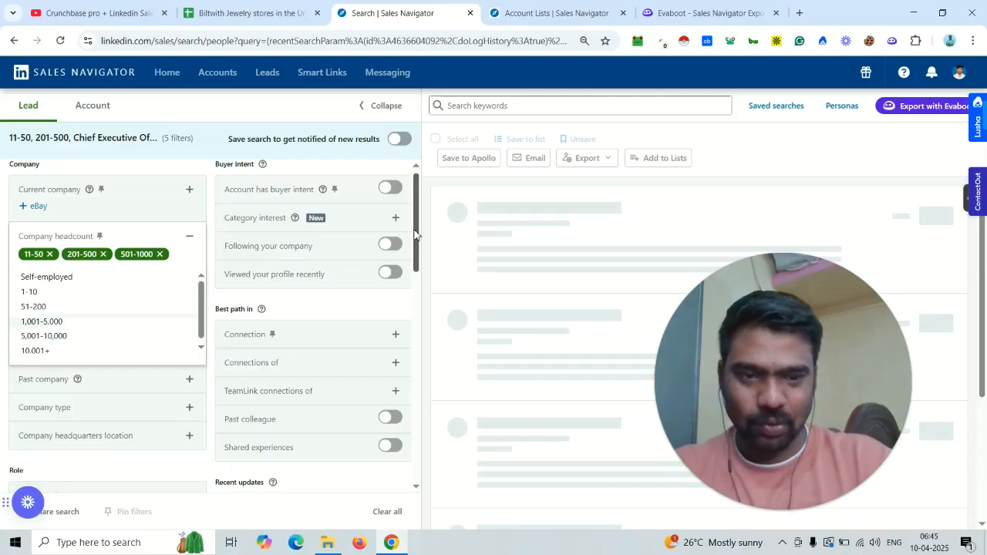
pyautogui.moveTo(417, 237); pyautogui.dragTo(416, 239)
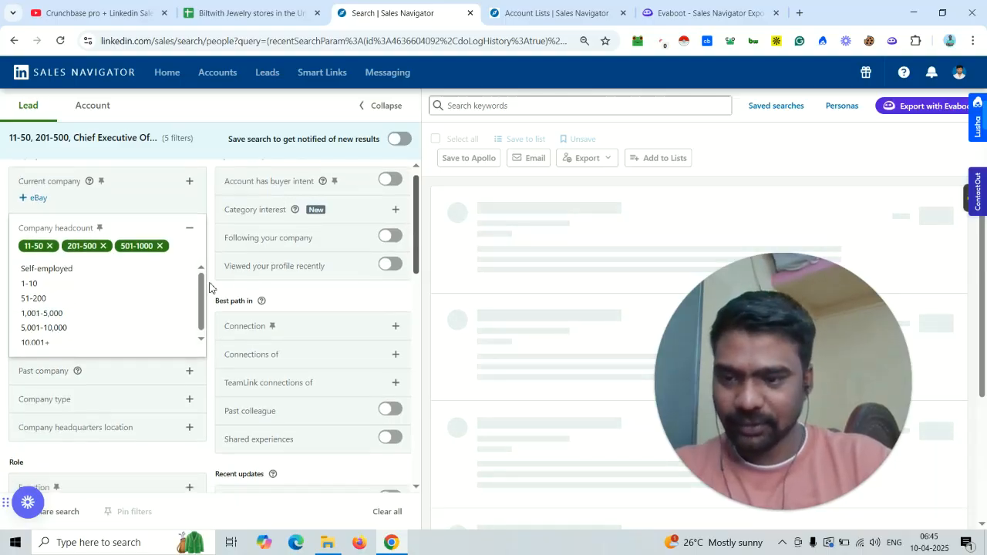
pyautogui.moveTo(201, 284); pyautogui.dragTo(292, 179)
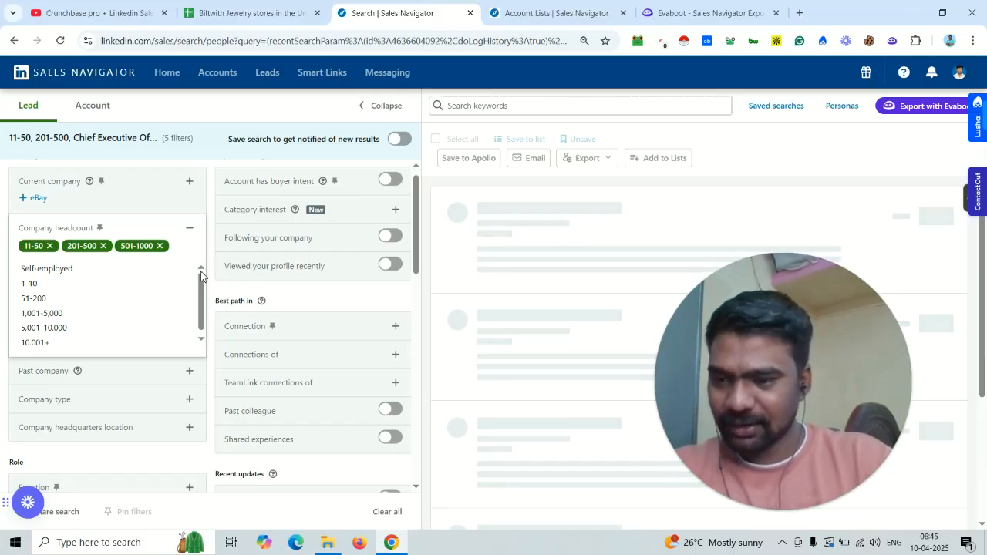
pyautogui.moveTo(200, 276); pyautogui.dragTo(197, 335)
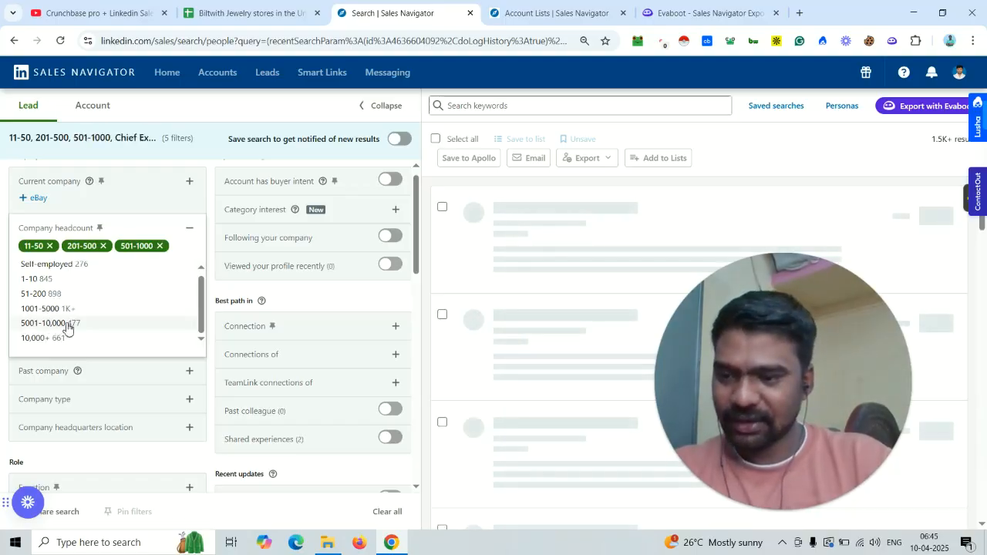
pyautogui.click(106, 324)
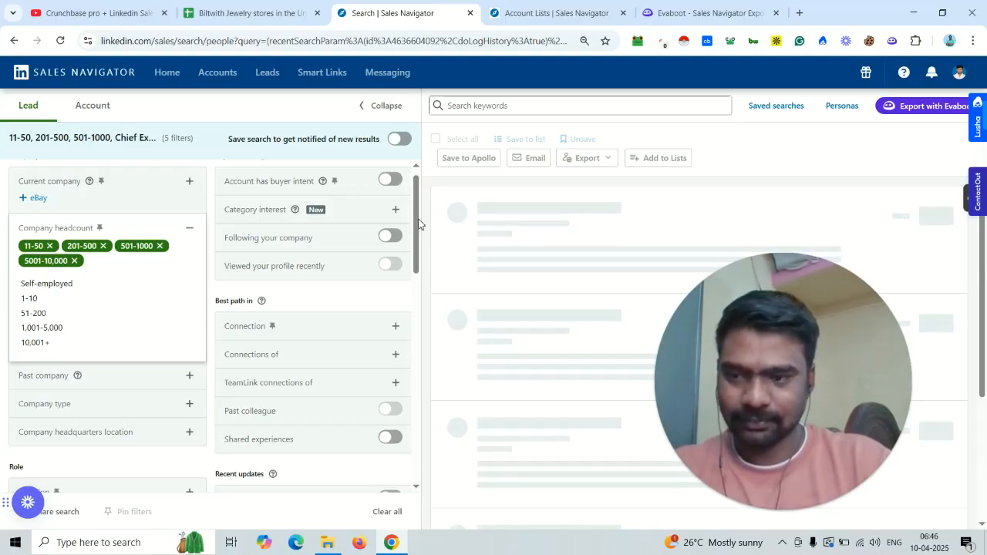
pyautogui.scroll(-1, 417, 232)
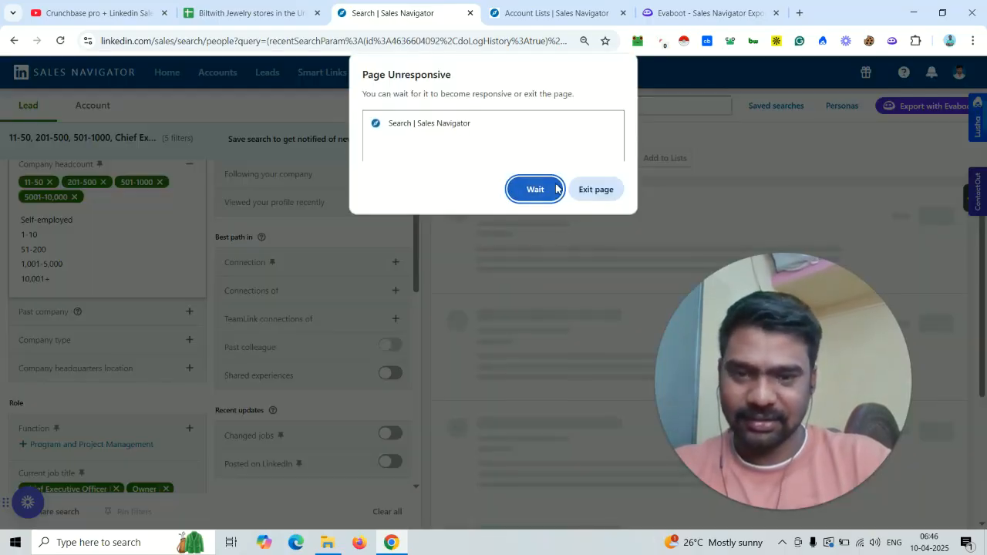
pyautogui.click(554, 185)
# Step: Look over the lead search's filters and switch to the jewelry stores spreadsheet to examine its company list
pyautogui.moveTo(417, 207); pyautogui.dragTo(417, 186)
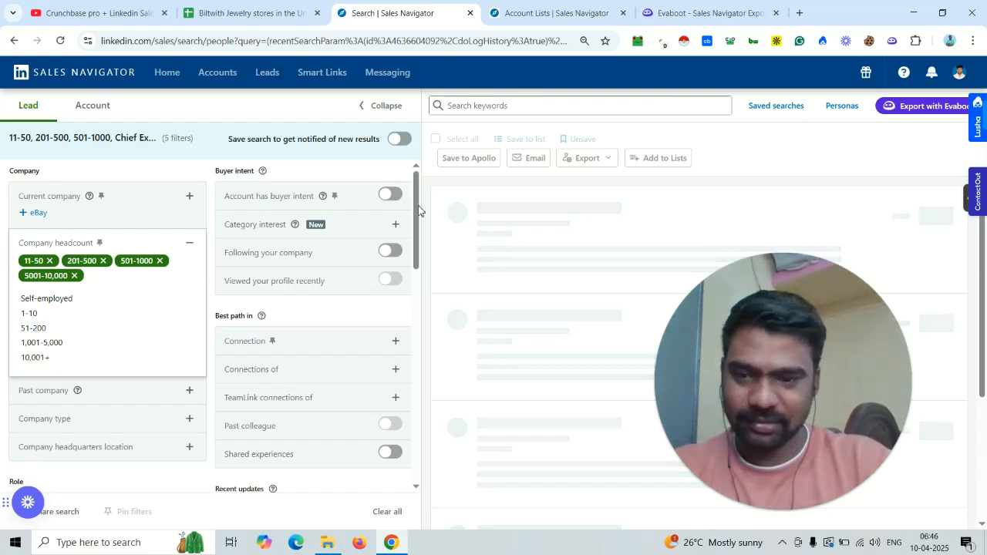
pyautogui.scroll(-1, 416, 208)
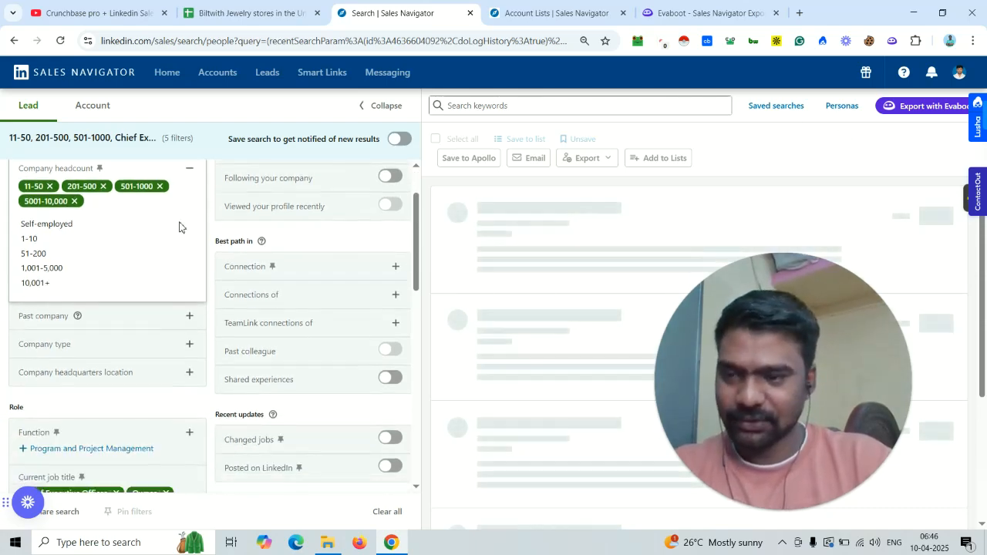
pyautogui.scroll(-3, 420, 293)
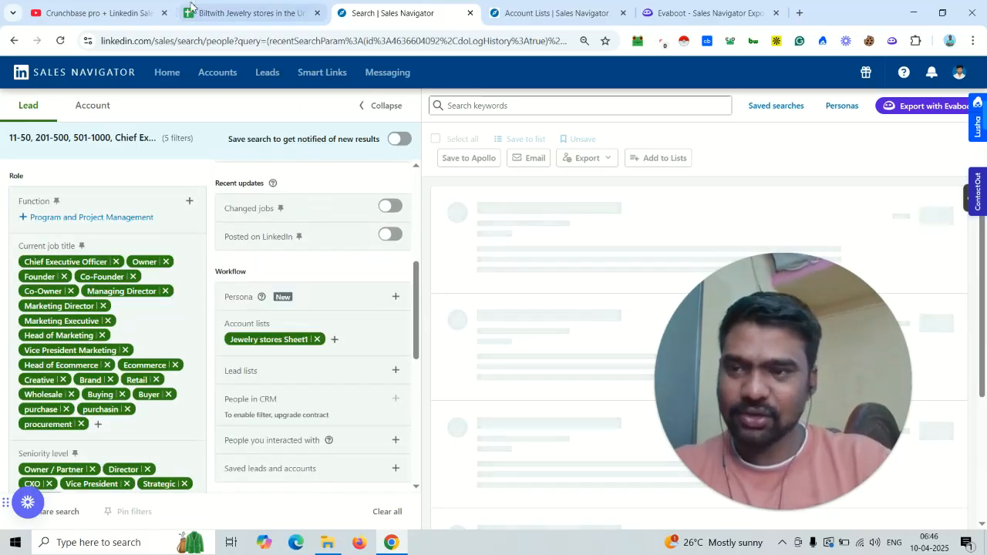
pyautogui.click(193, 9)
pyautogui.click(169, 297)
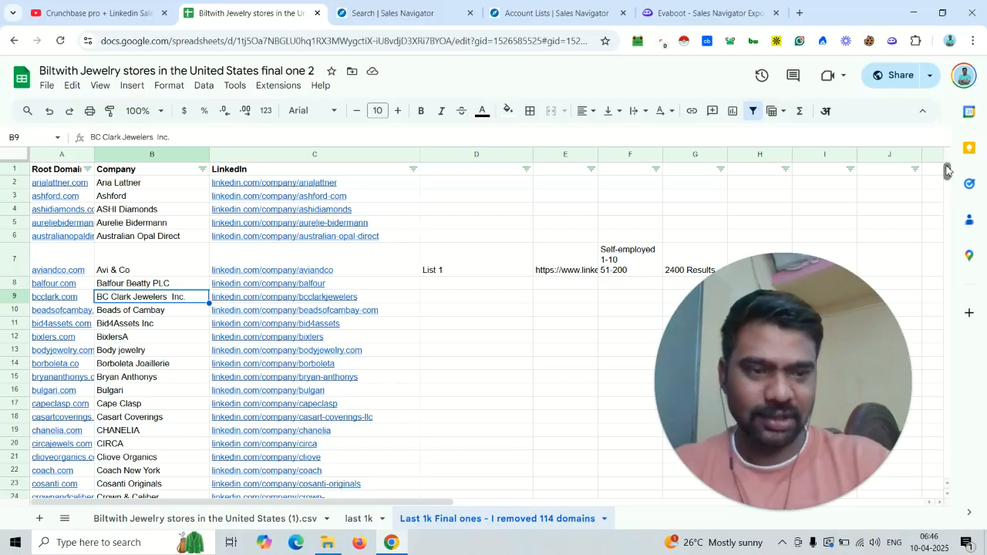
pyautogui.scroll(-20, 948, 171)
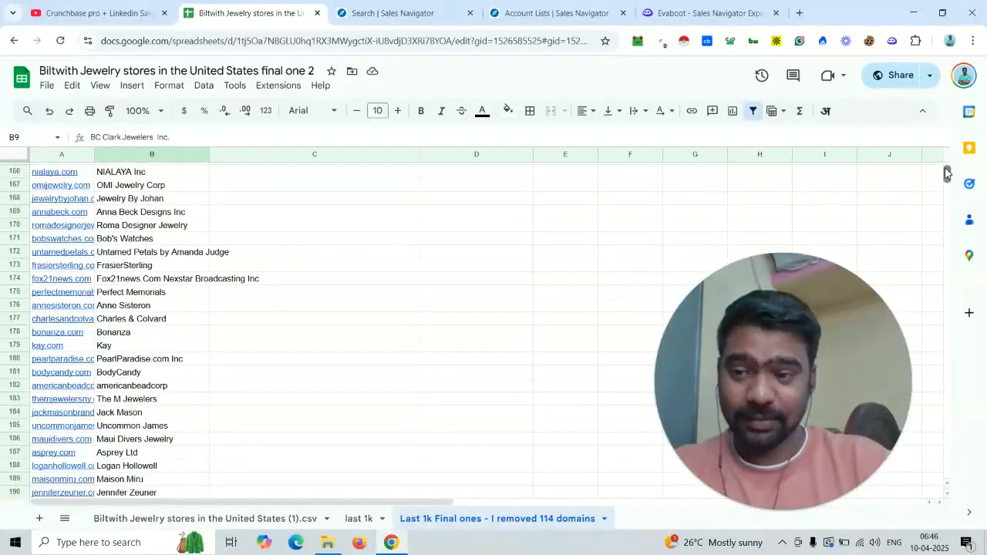
pyautogui.scroll(-10, 948, 171)
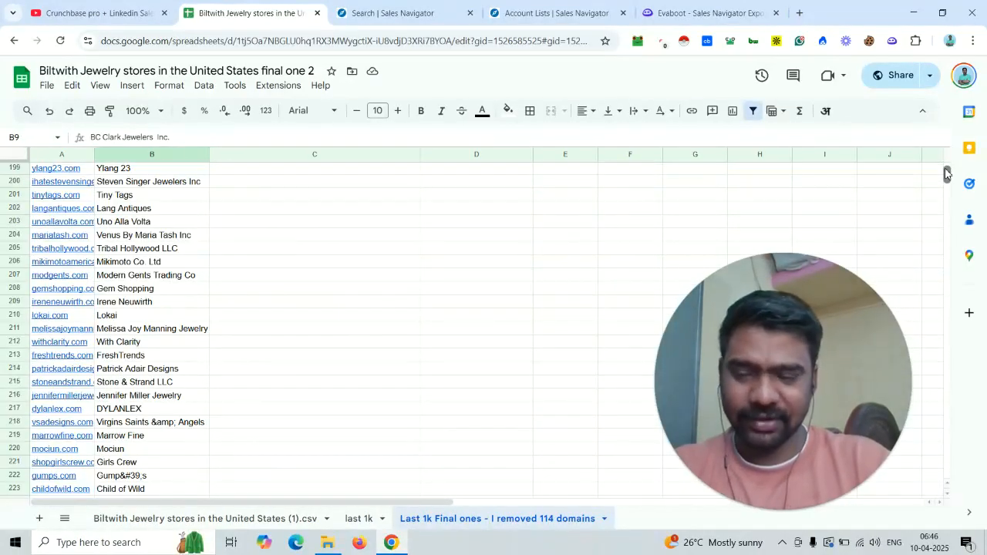
pyautogui.scroll(20, 948, 171)
pyautogui.scroll(20, 948, 172)
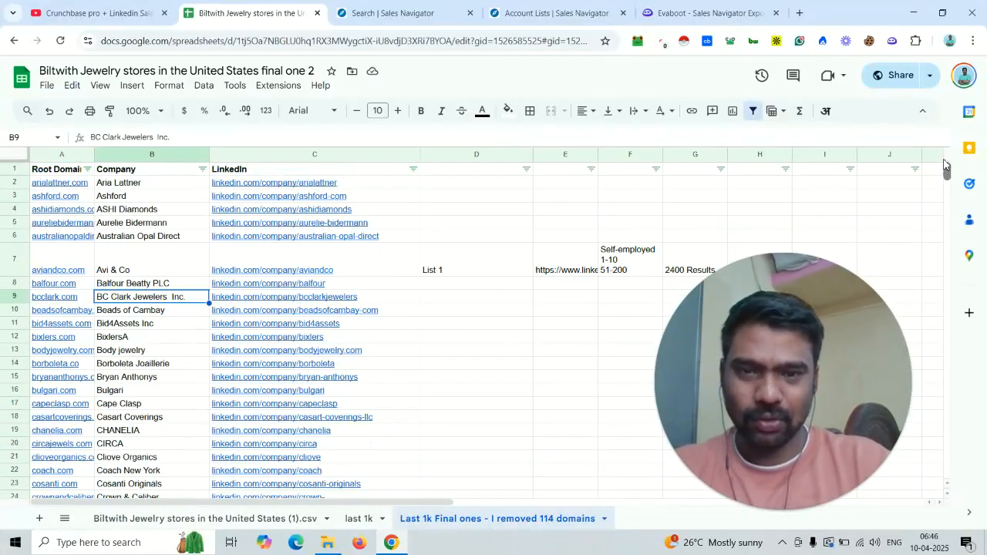
pyautogui.click(188, 200)
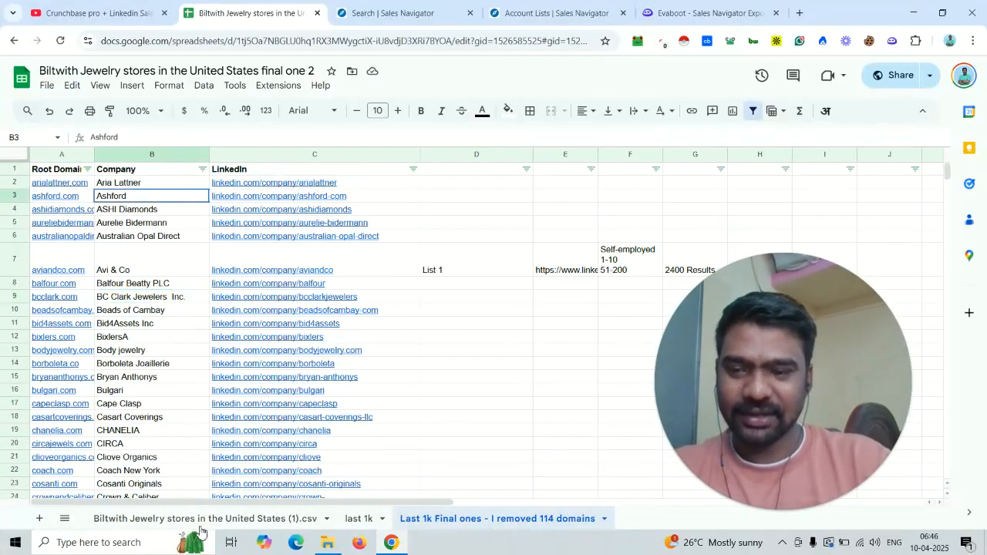
# Step: Check the uploaded list on the account lists page, and review the lead search's company headcount filters and result count
pyautogui.click(557, 9)
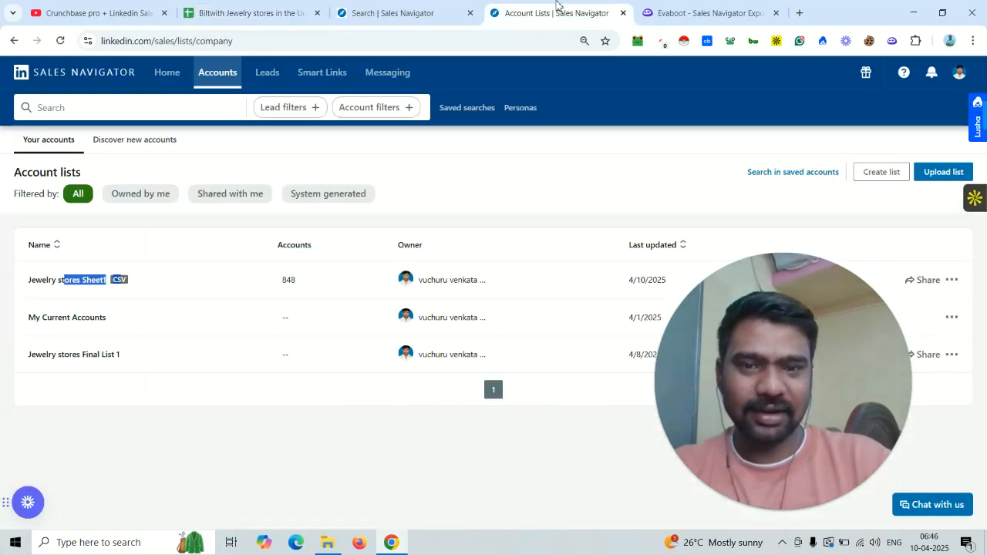
pyautogui.click(383, 8)
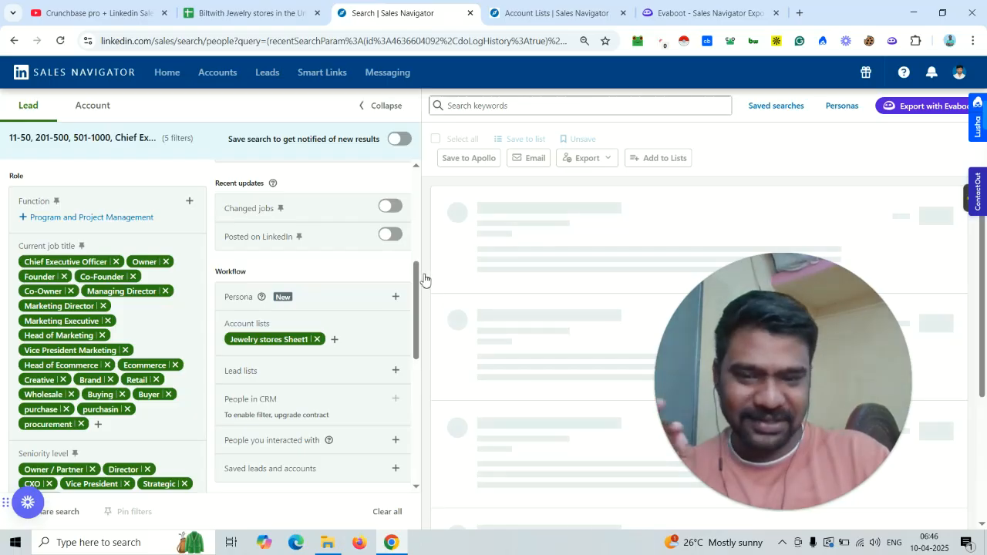
pyautogui.moveTo(418, 280); pyautogui.dragTo(420, 218)
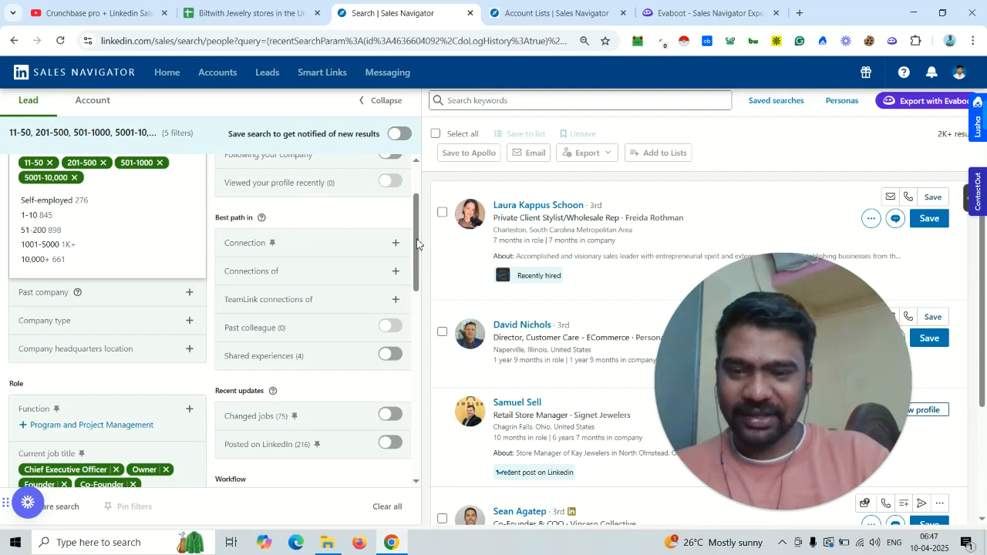
pyautogui.moveTo(417, 244); pyautogui.dragTo(418, 215)
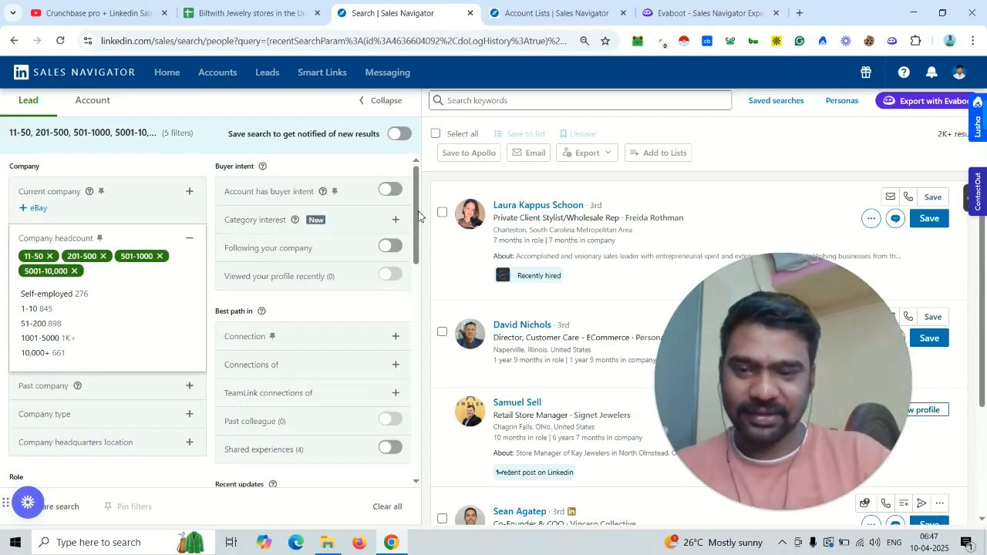
pyautogui.scroll(-1, 419, 216)
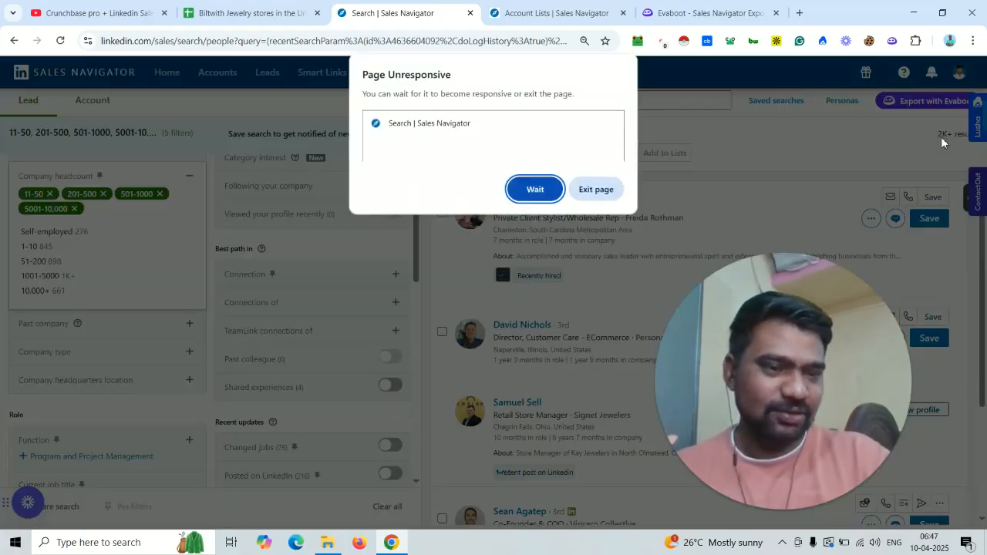
pyautogui.click(542, 194)
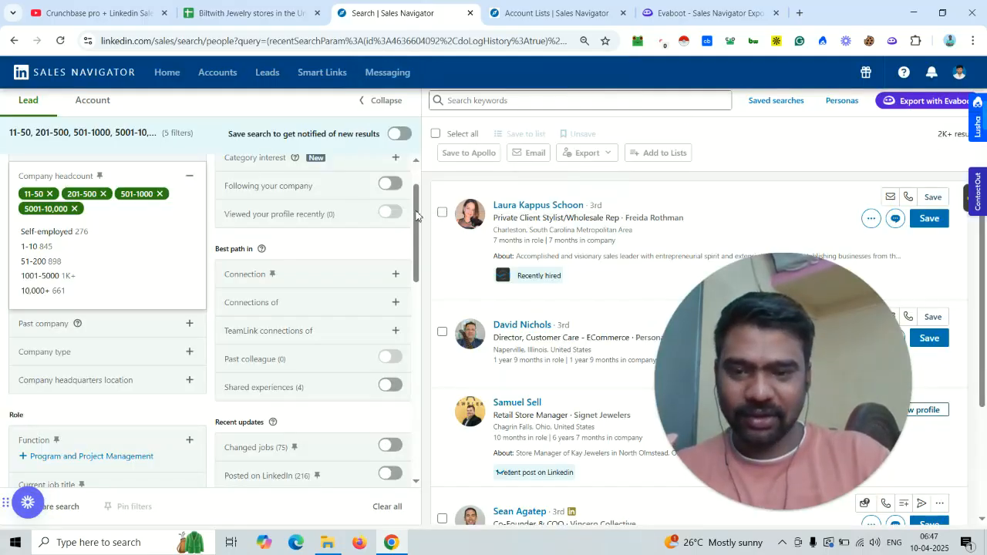
pyautogui.scroll(-5, 417, 215)
pyautogui.scroll(5, 416, 231)
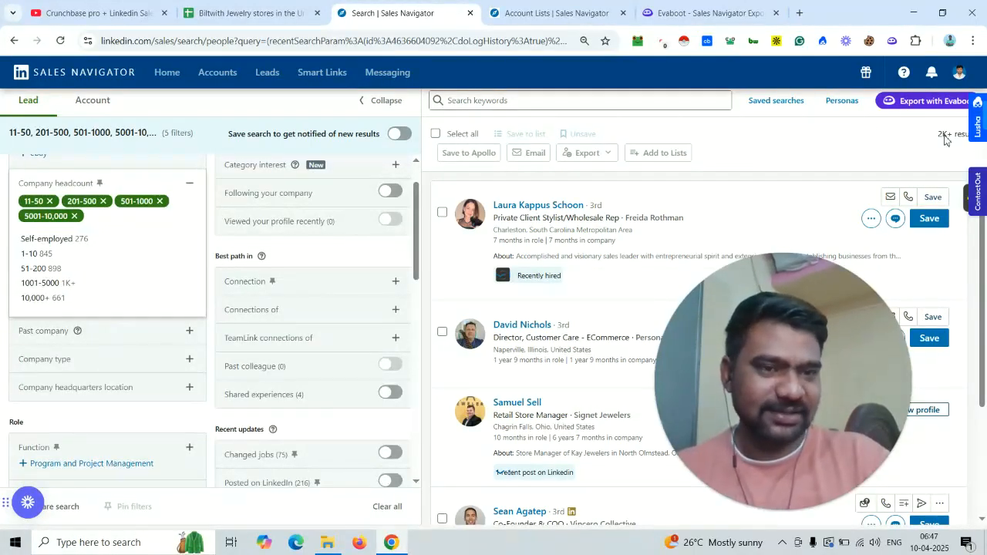
# Step: Switch to Evaboot to check the name of the earlier jewelry stores List 1 export, and return to the lead search
pyautogui.click(692, 6)
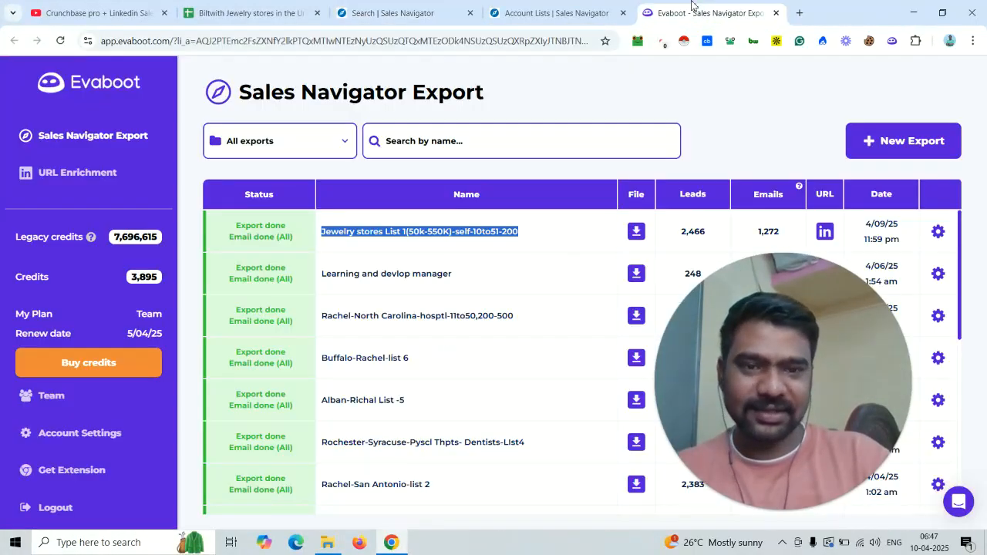
pyautogui.tripleClick(316, 232)
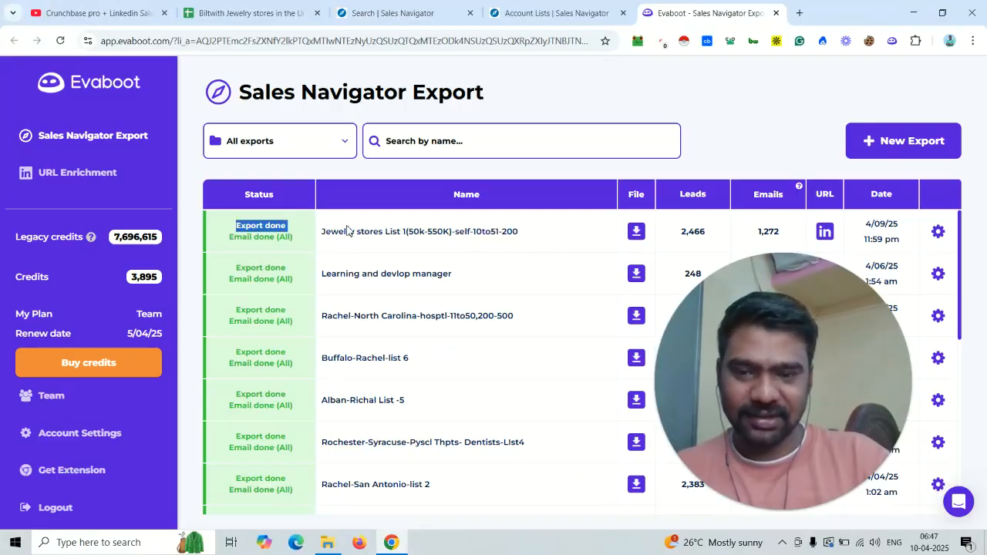
pyautogui.doubleClick(348, 232)
pyautogui.click(392, 12)
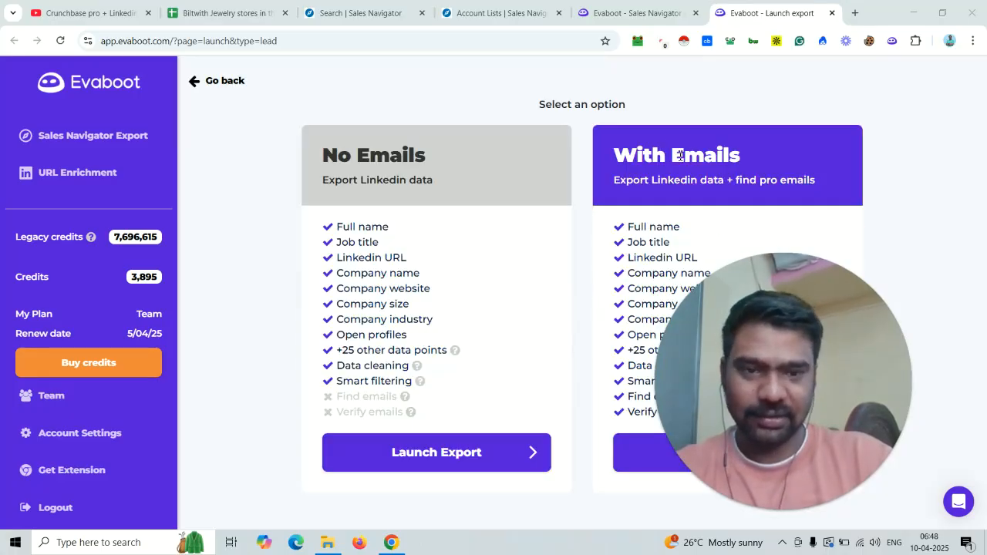
# Step: Compare Evaboot's No Emails and With Emails export options, and launch the export with emails
pyautogui.tripleClick(385, 157)
pyautogui.tripleClick(376, 178)
pyautogui.click(717, 145)
pyautogui.doubleClick(704, 176)
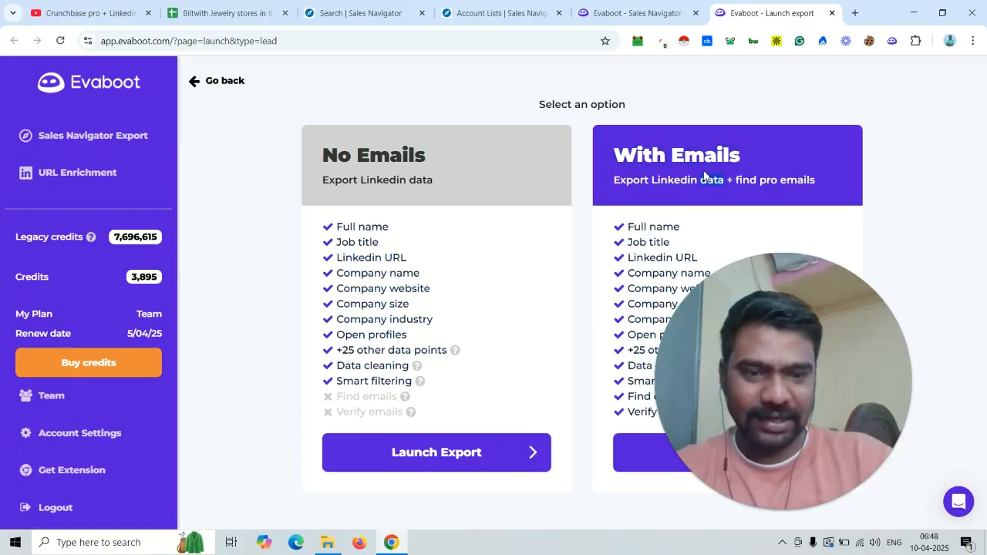
pyautogui.moveTo(813, 273); pyautogui.dragTo(839, 157)
pyautogui.click(664, 181)
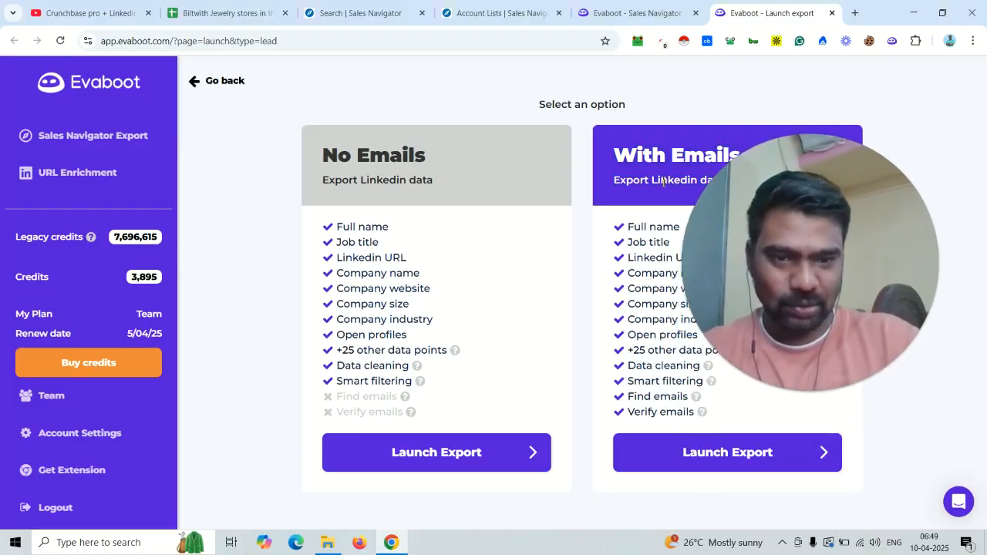
pyautogui.click(694, 452)
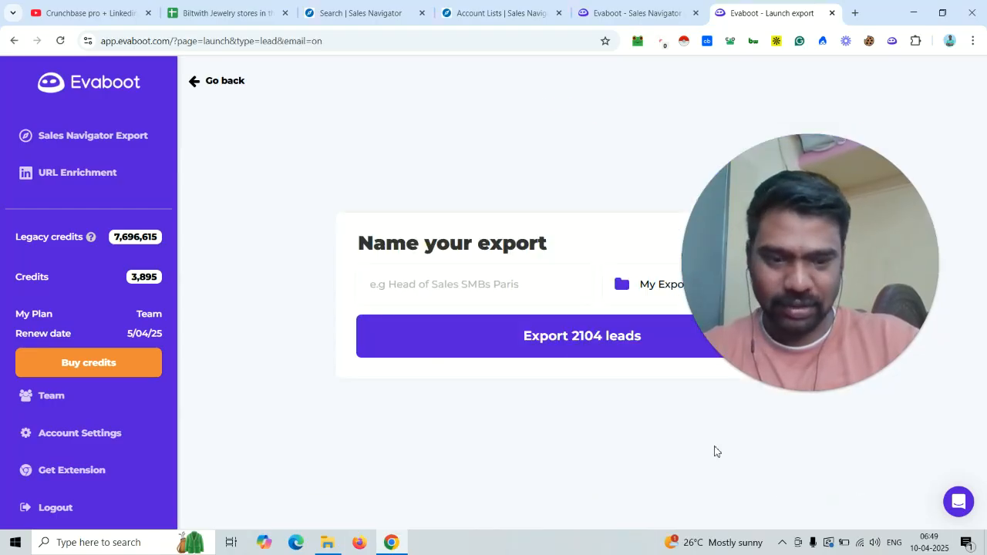
# Step: Copy the uploaded list's name, Jewelry stores Sheet1, from the Sales Navigator account lists page
pyautogui.click(415, 296)
pyautogui.click(513, 12)
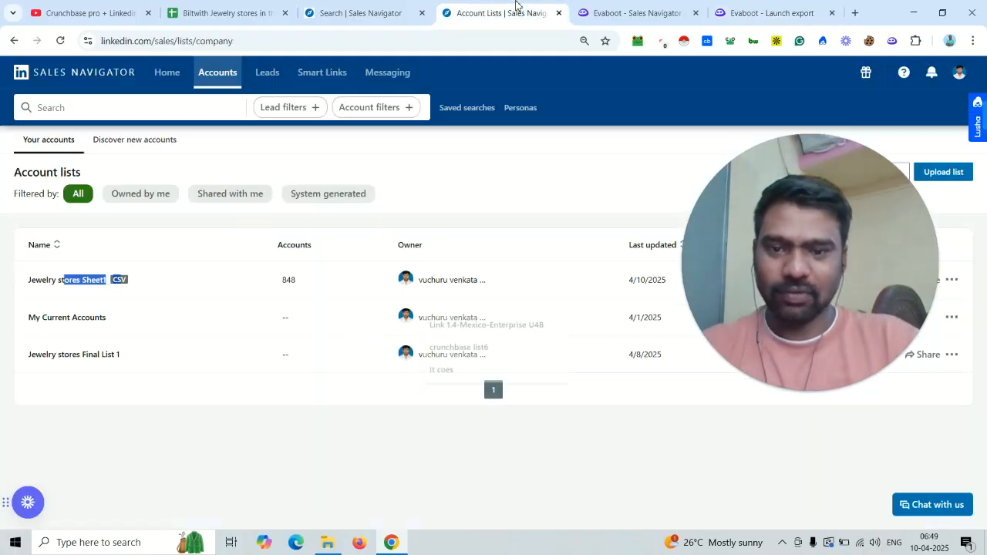
pyautogui.click(4, 302)
pyautogui.moveTo(20, 289); pyautogui.dragTo(85, 283)
pyautogui.hotkey('ctrl', 'c')
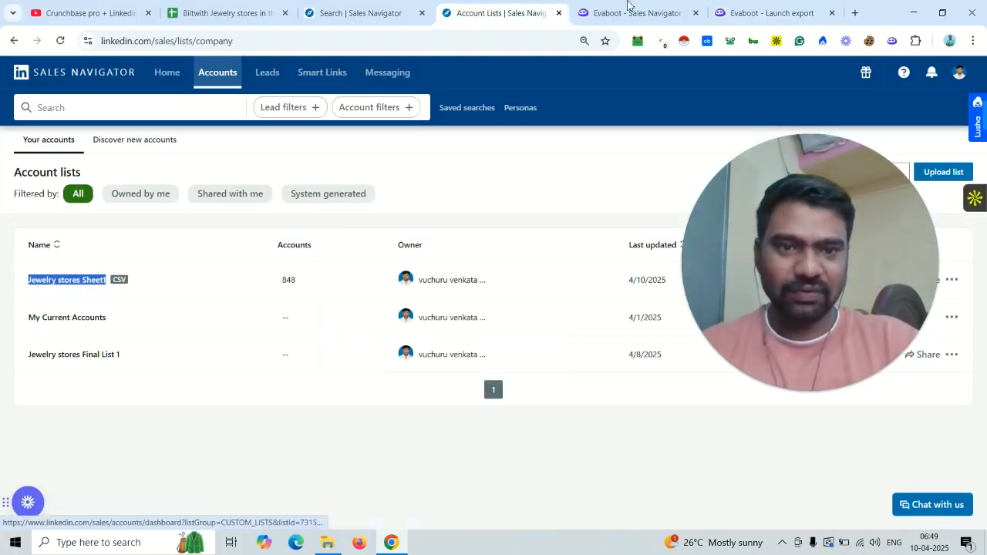
# Step: Name the Evaboot export Jewelry stores Sheet1.2 and start exporting the leads
pyautogui.click(812, 7)
pyautogui.hotkey('ctrl', 'v')
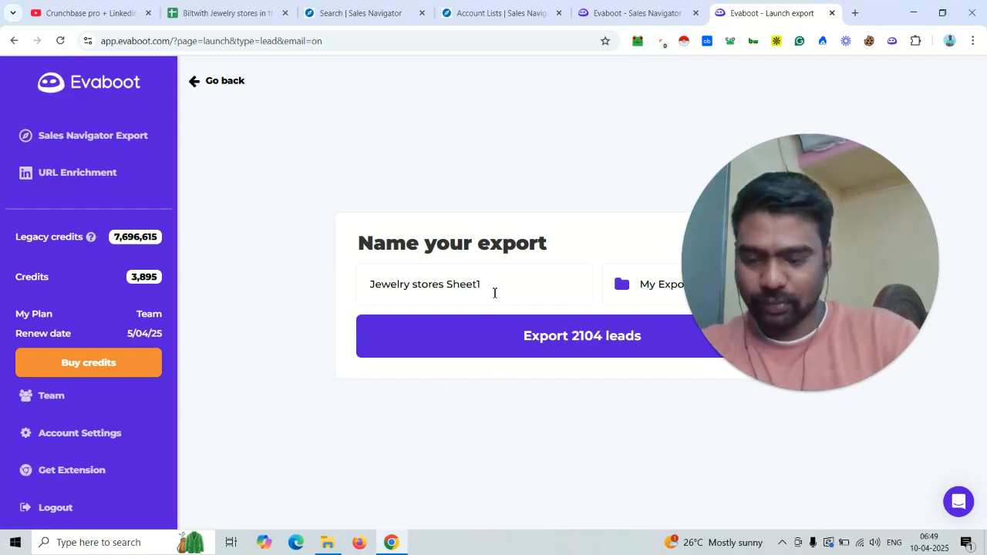
pyautogui.write('.2')
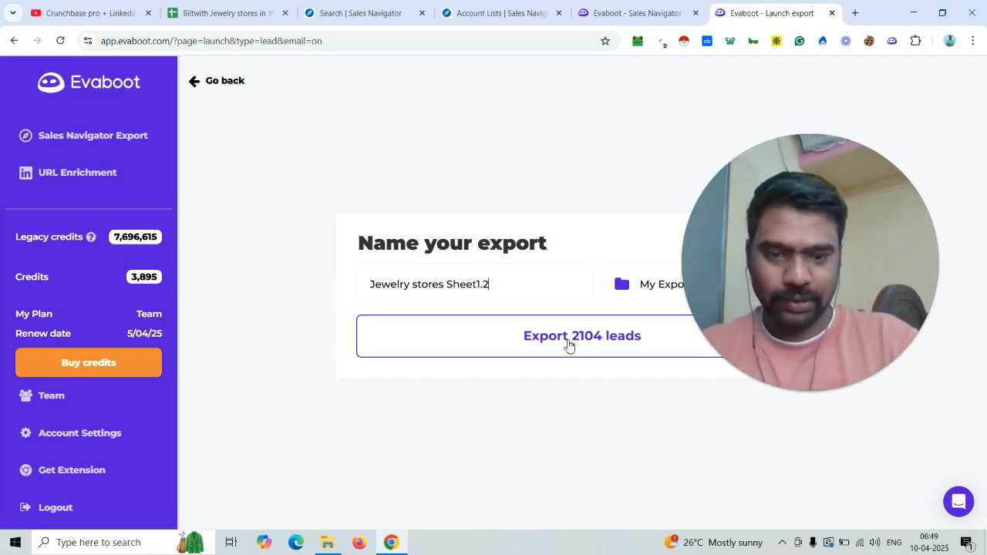
pyautogui.click(619, 349)
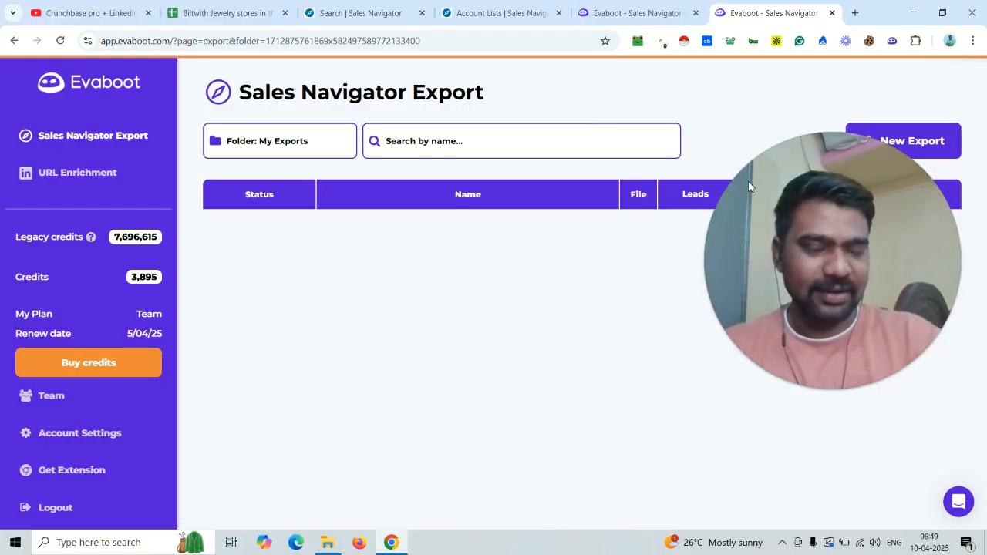
# Step: Check the new export's status and examine the earlier jewelry stores List 1 export's name, lead count and email count
pyautogui.moveTo(434, 273); pyautogui.dragTo(745, 224)
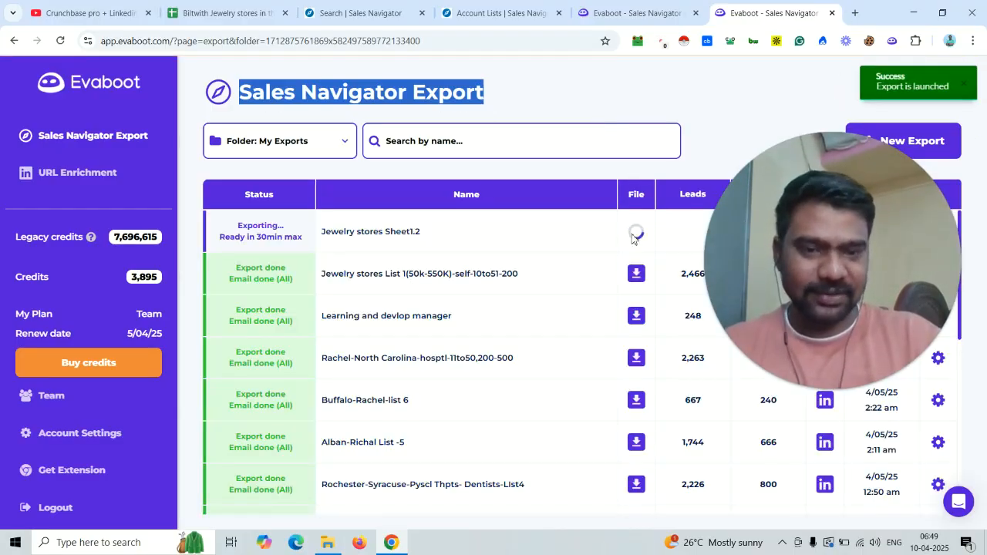
pyautogui.click(356, 234)
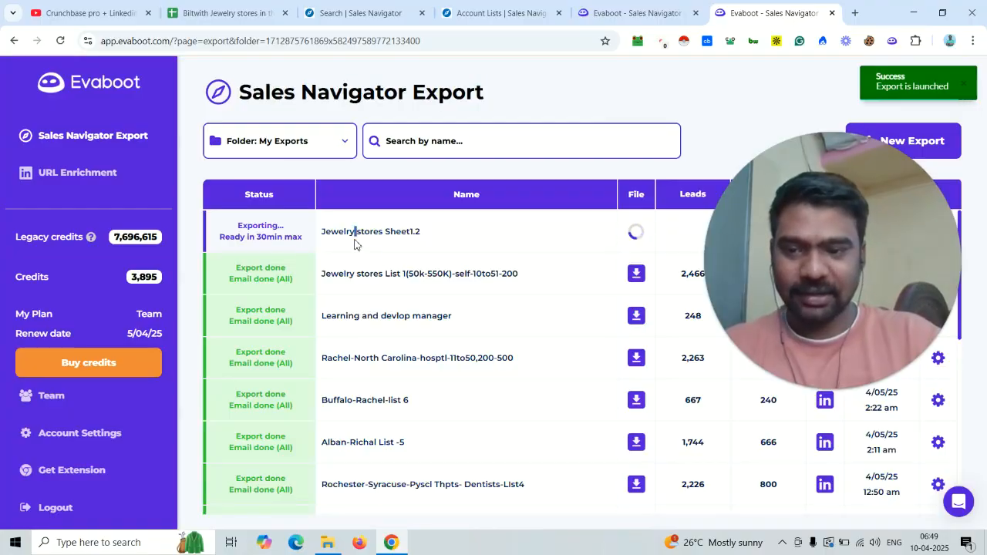
pyautogui.tripleClick(246, 236)
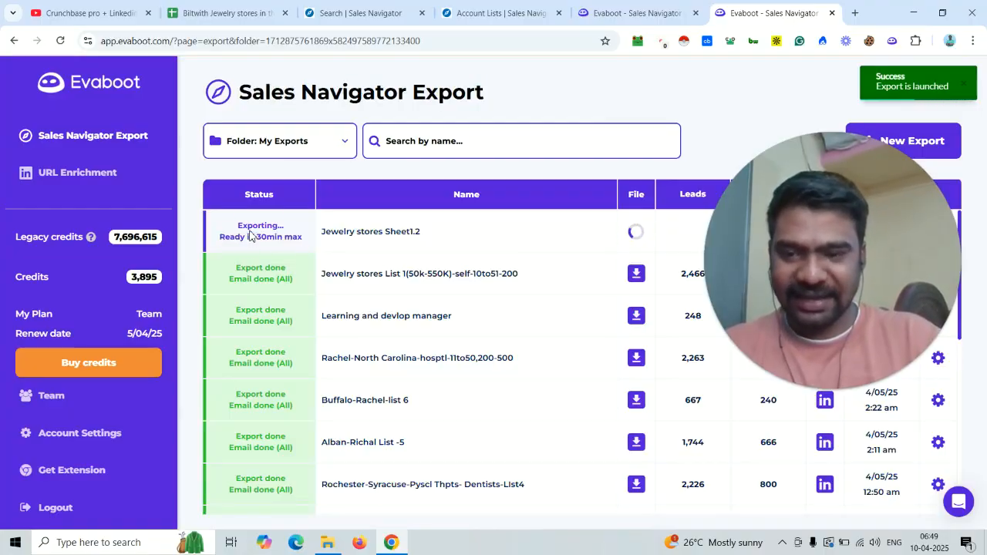
pyautogui.tripleClick(248, 229)
pyautogui.moveTo(819, 146); pyautogui.dragTo(401, 203)
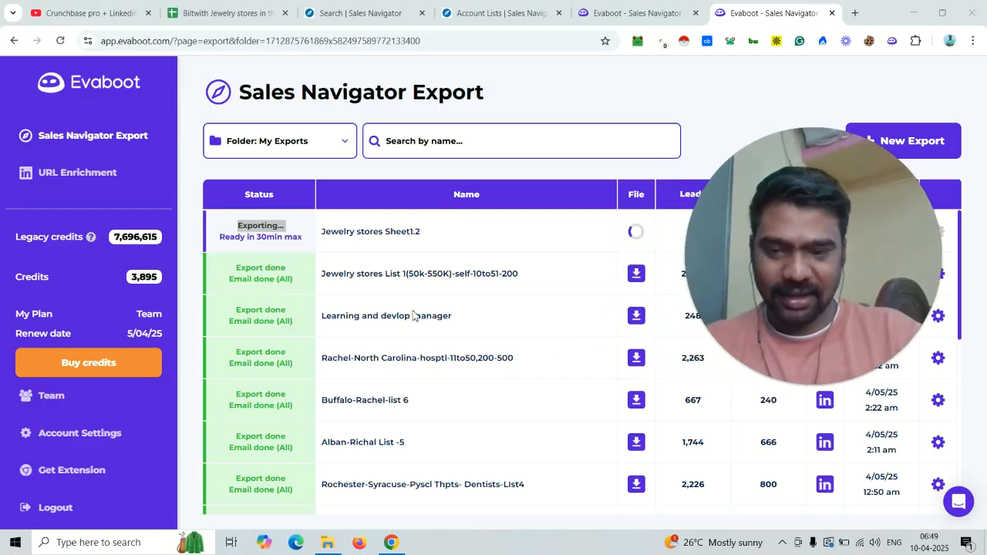
pyautogui.moveTo(319, 272); pyautogui.dragTo(423, 287)
pyautogui.tripleClick(420, 274)
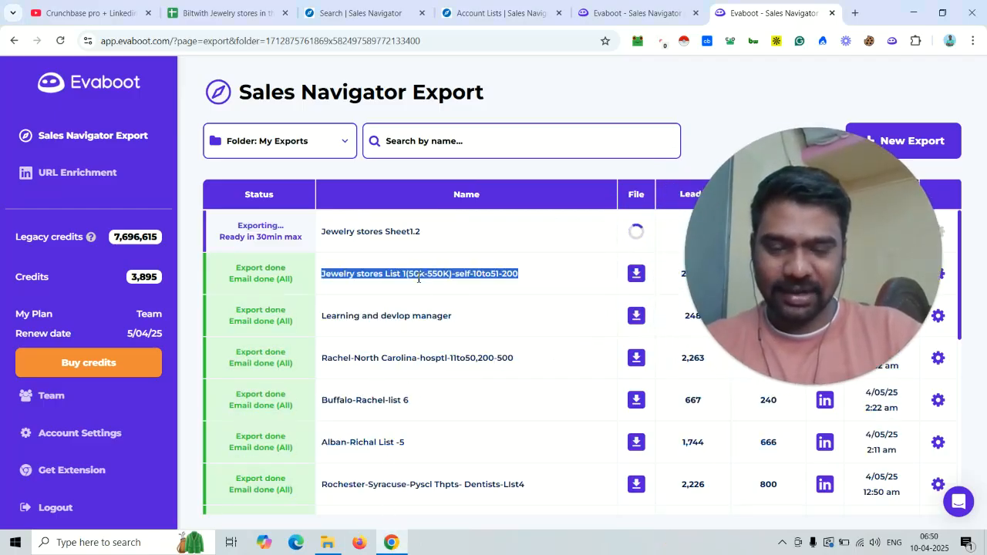
pyautogui.moveTo(857, 182); pyautogui.dragTo(600, 227)
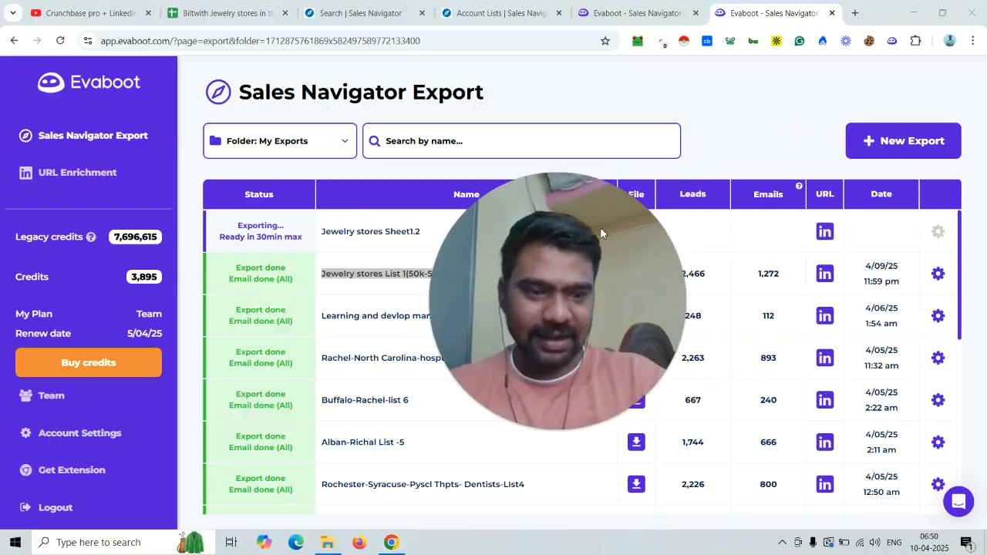
pyautogui.click(908, 269)
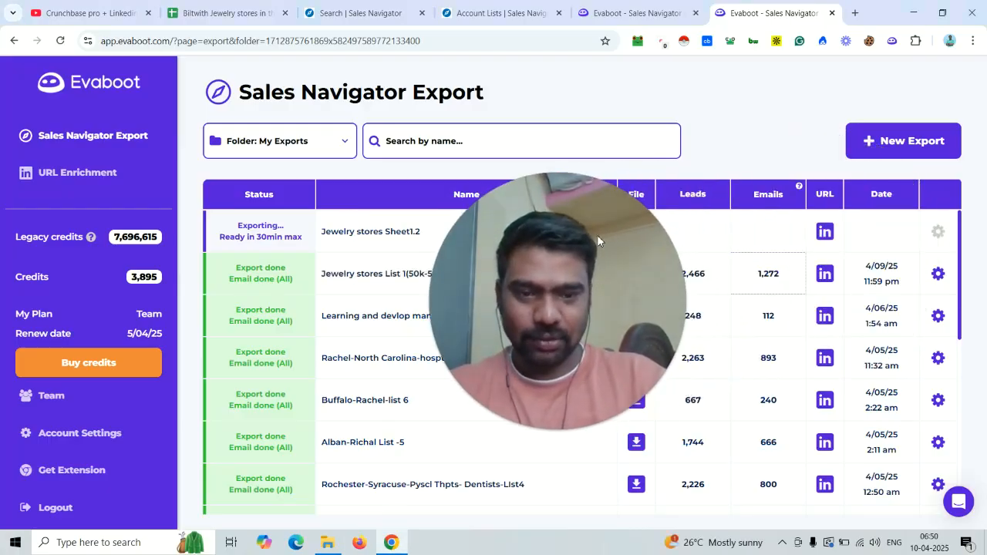
pyautogui.moveTo(597, 236); pyautogui.dragTo(884, 248)
# Step: Revisit the account lists and lead search, wait for the unresponsive search page, and return to the Evaboot exports
pyautogui.click(497, 13)
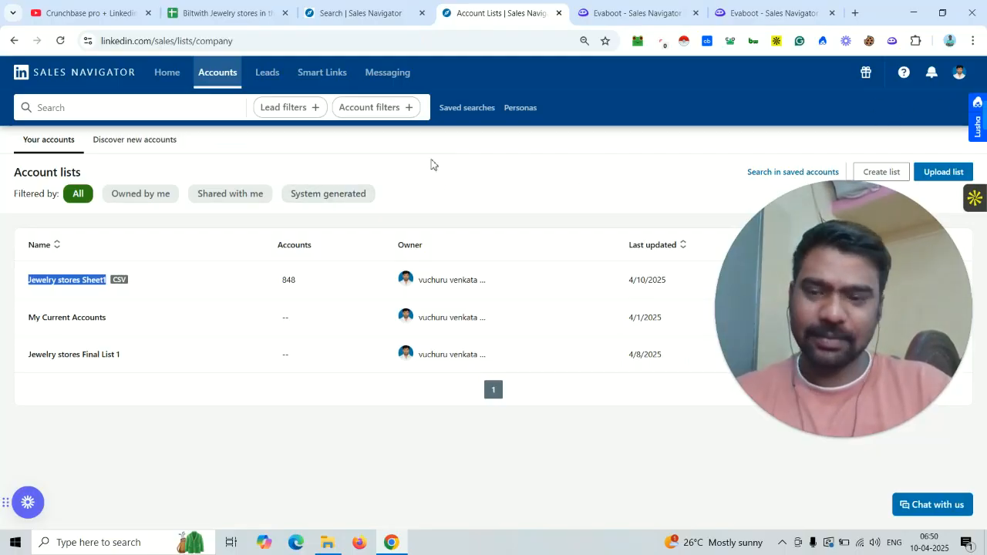
pyautogui.click(324, 7)
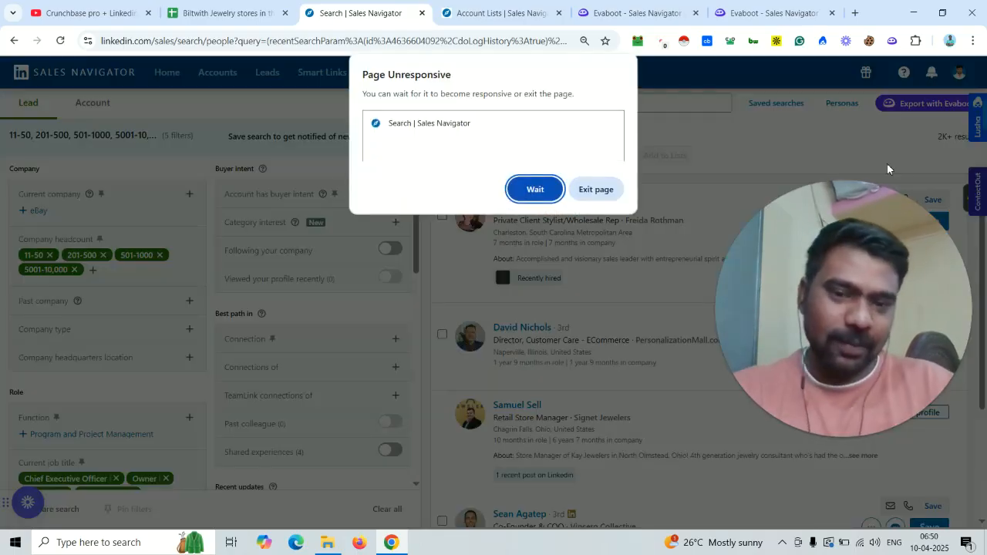
pyautogui.click(533, 188)
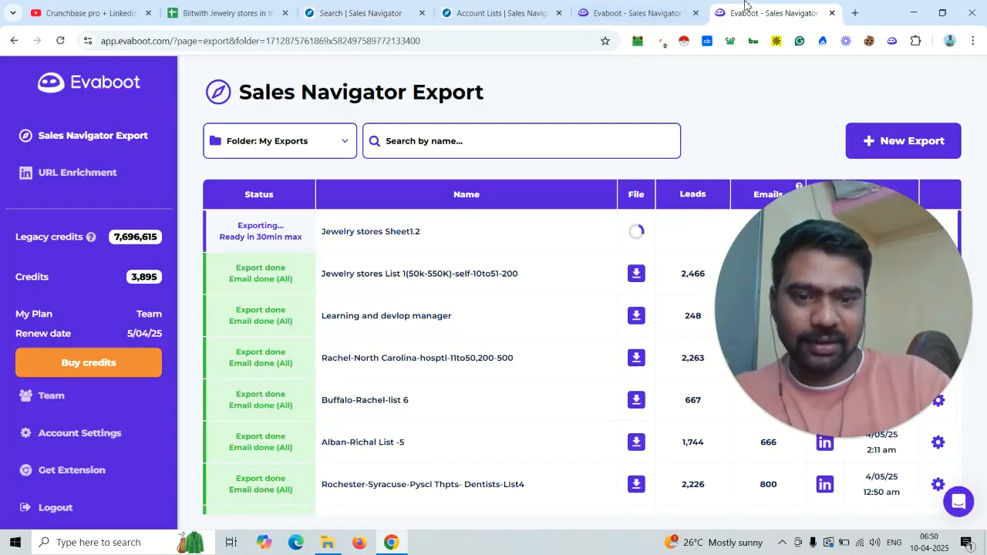
pyautogui.click(760, 13)
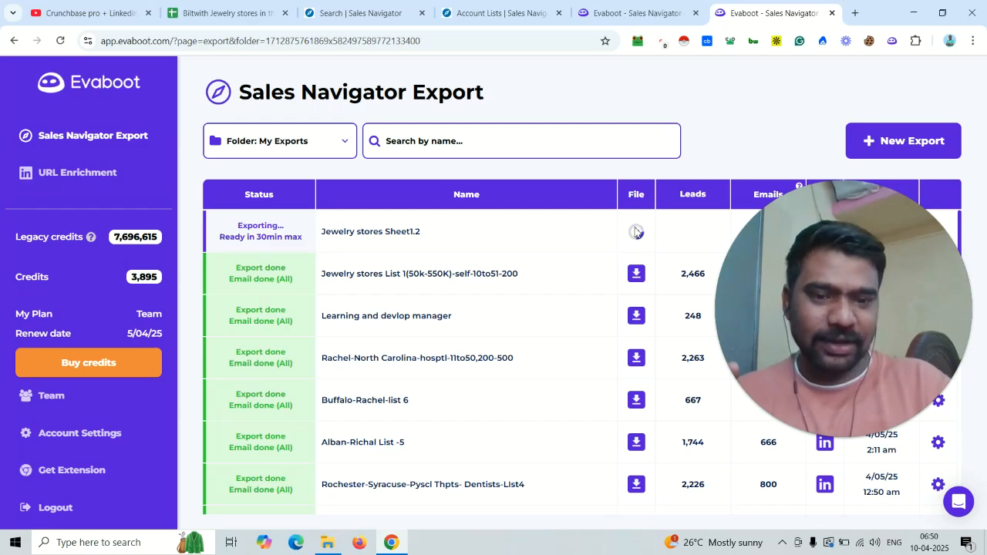
# Step: Download the Jewelry stores List 1(50k-550K)-self-10to51-200 export with all leads and Safe + Risky + Empty emails
pyautogui.moveTo(432, 279); pyautogui.dragTo(603, 296)
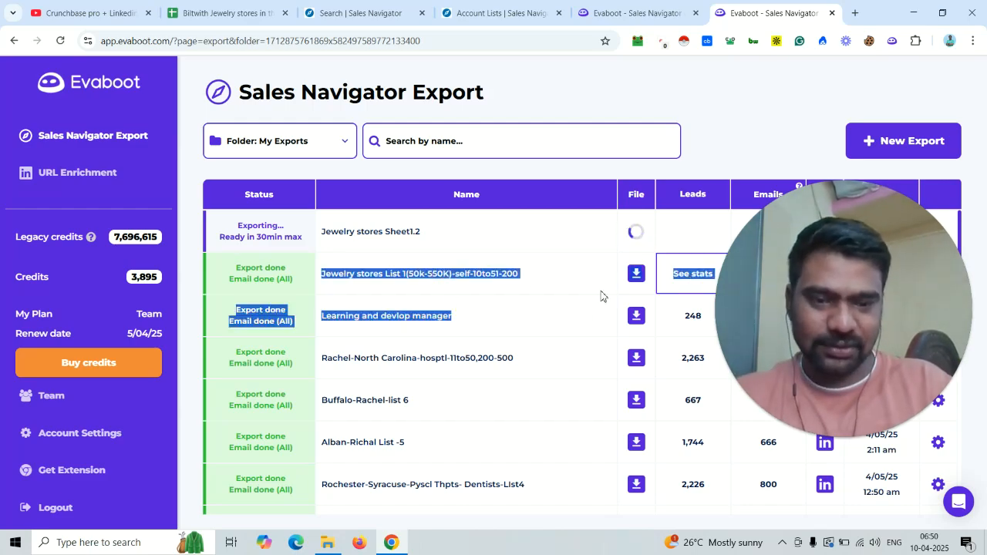
pyautogui.moveTo(868, 246); pyautogui.dragTo(286, 329)
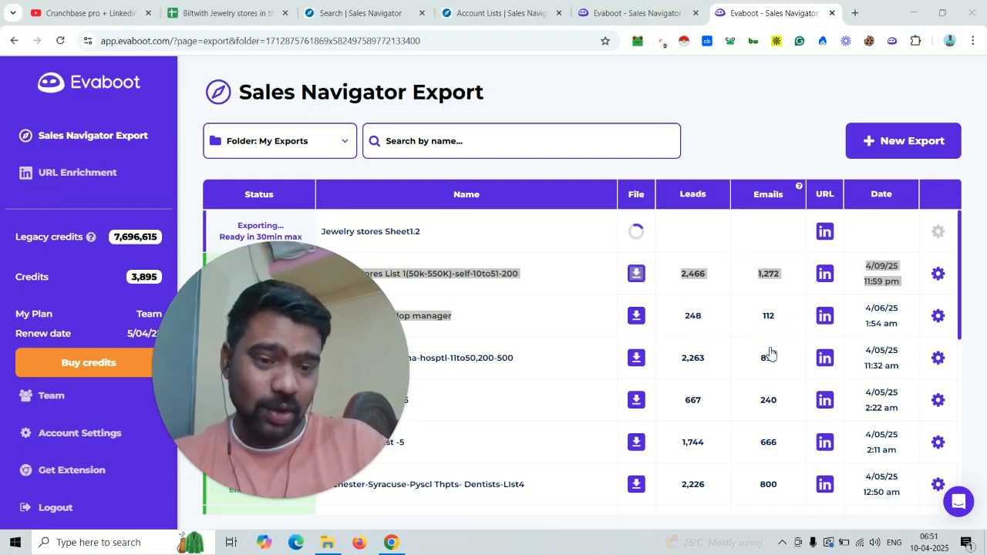
pyautogui.click(637, 274)
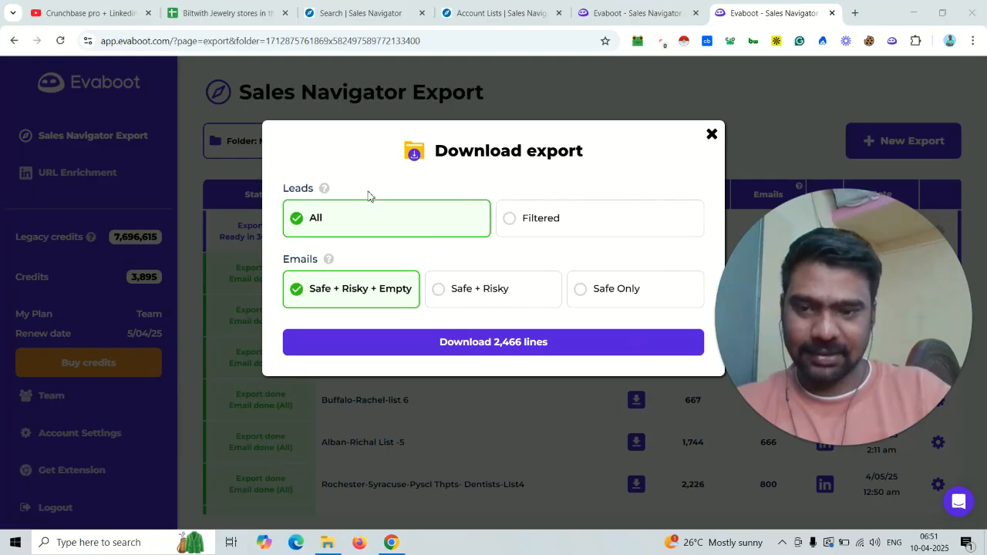
pyautogui.click(467, 344)
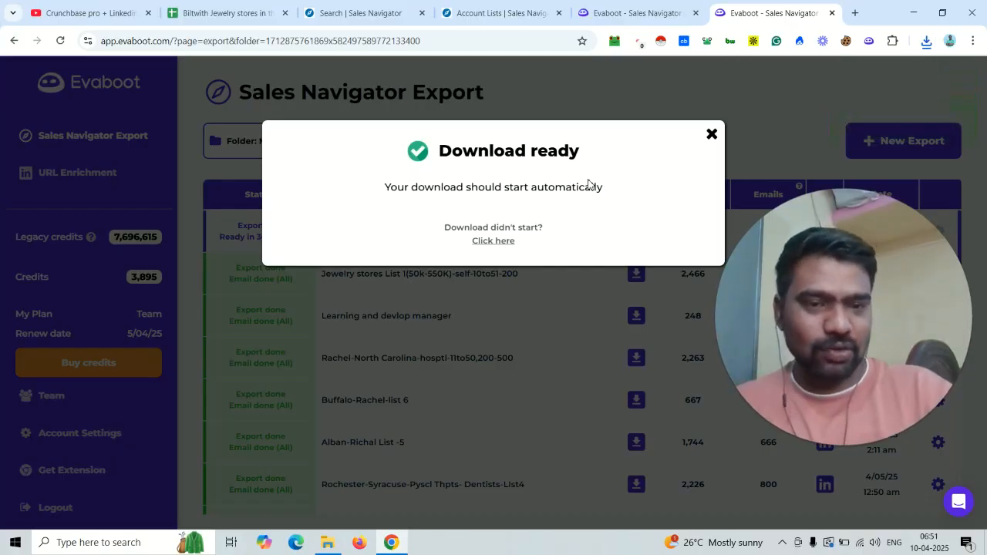
pyautogui.click(715, 136)
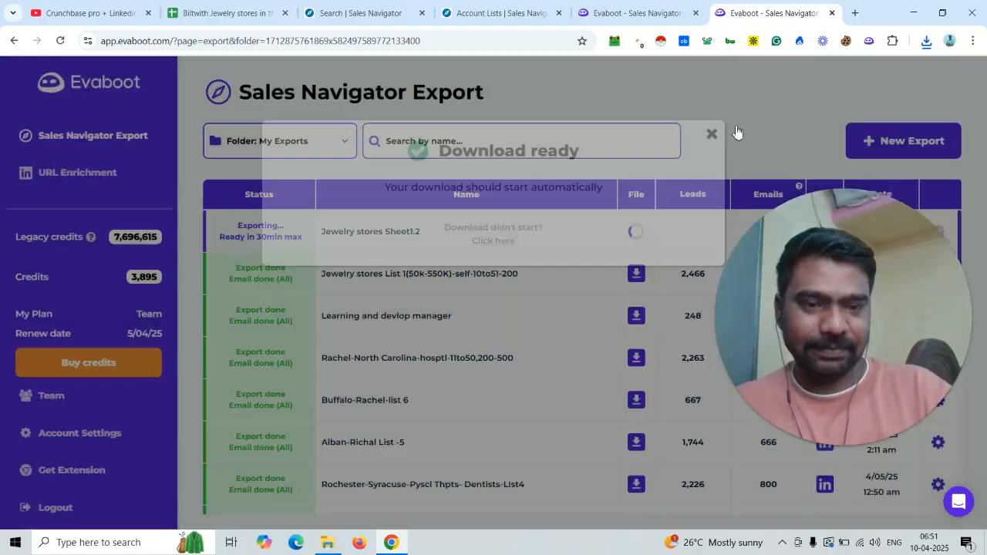
# Step: Open the downloaded jewelry stores List 1 CSV in Excel and narrow its Email column
pyautogui.click(929, 42)
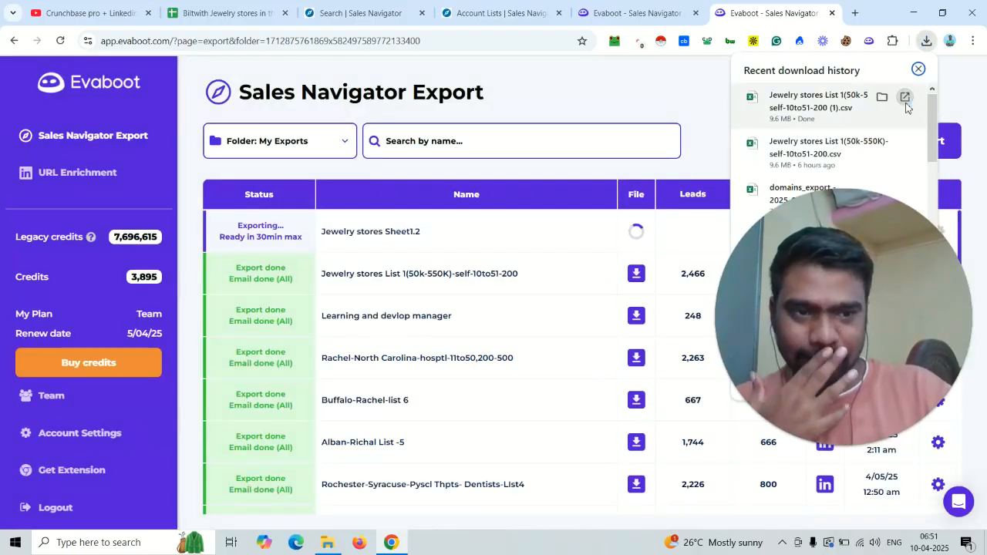
pyautogui.click(906, 98)
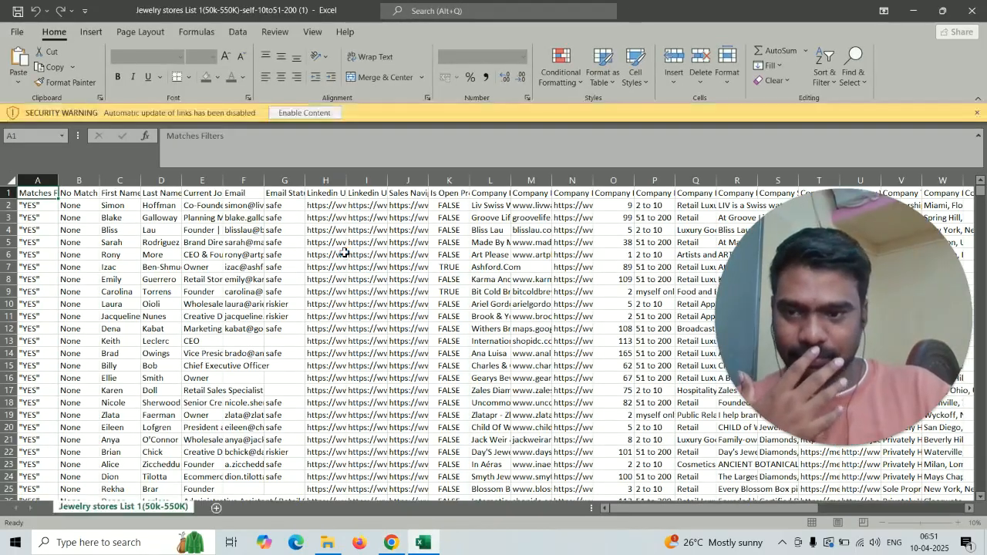
pyautogui.click(345, 253)
pyautogui.moveTo(264, 177); pyautogui.dragTo(236, 177)
pyautogui.click(250, 191)
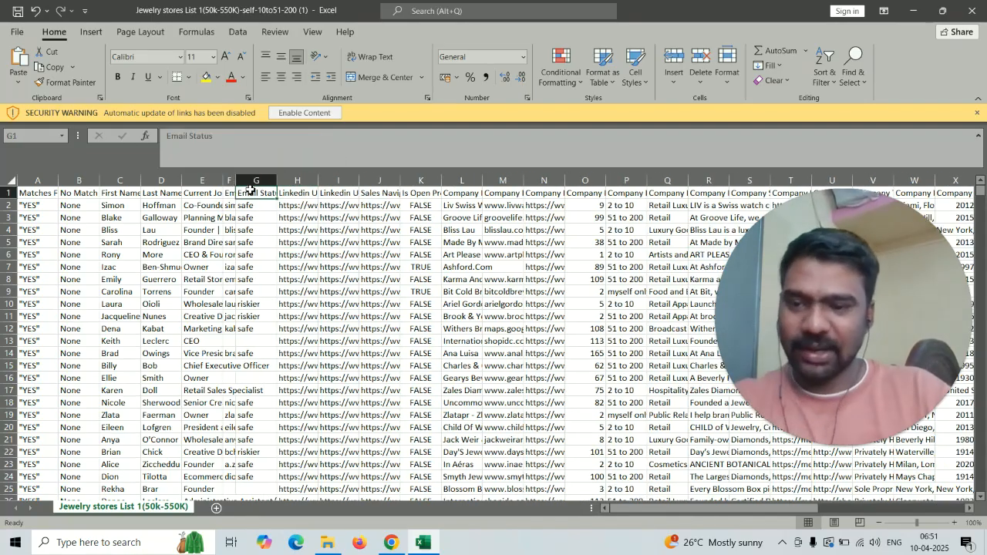
# Step: Widen the First Name, Last Name and Current Job columns of the leads sheet
pyautogui.click(81, 217)
pyautogui.moveTo(140, 186); pyautogui.dragTo(261, 185)
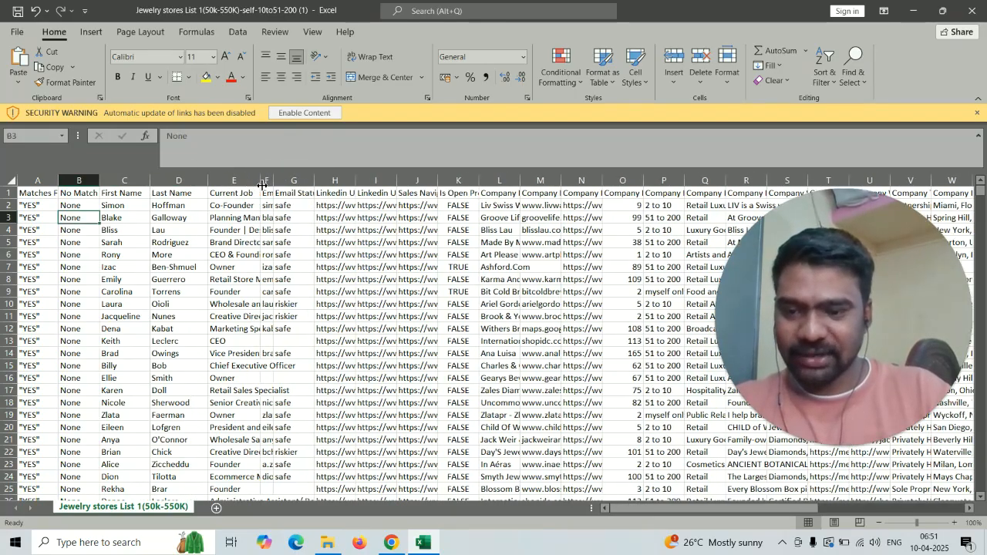
pyautogui.click(226, 232)
# Step: Widen the Linkedin URL Public column to show more of each profile link
pyautogui.moveTo(353, 188); pyautogui.dragTo(446, 188)
pyautogui.click(428, 191)
pyautogui.press('Right')
pyautogui.press('Right')
pyautogui.press('Right')
pyautogui.press('Right')
pyautogui.press('Right')
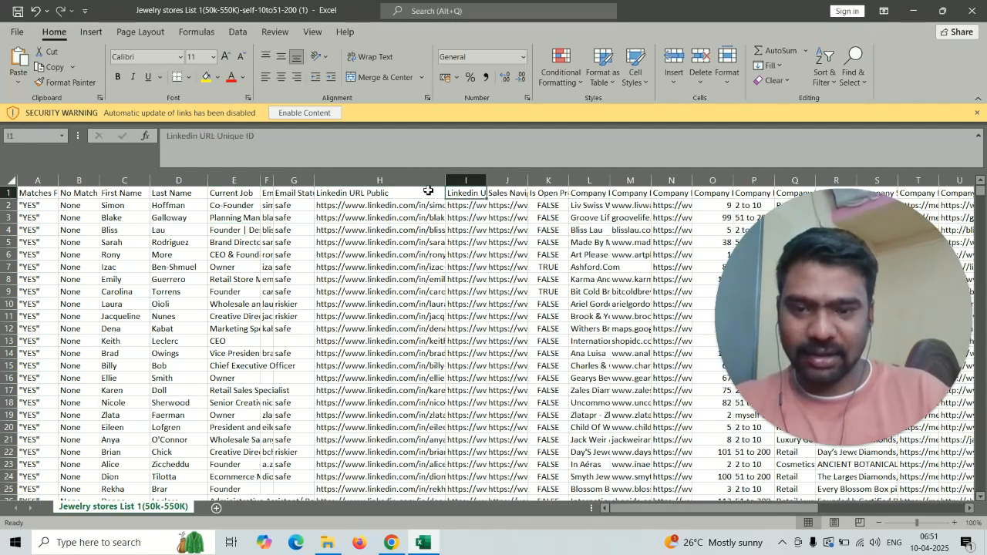
pyautogui.moveTo(446, 189); pyautogui.dragTo(508, 192)
# Step: Examine the exported data fields from Linkedin URL Public across the company columns to Profile Headline
pyautogui.click(401, 215)
pyautogui.press('Right')
pyautogui.press('Right')
pyautogui.press('Right')
pyautogui.press('Right')
pyautogui.press('Right')
pyautogui.press('Right')
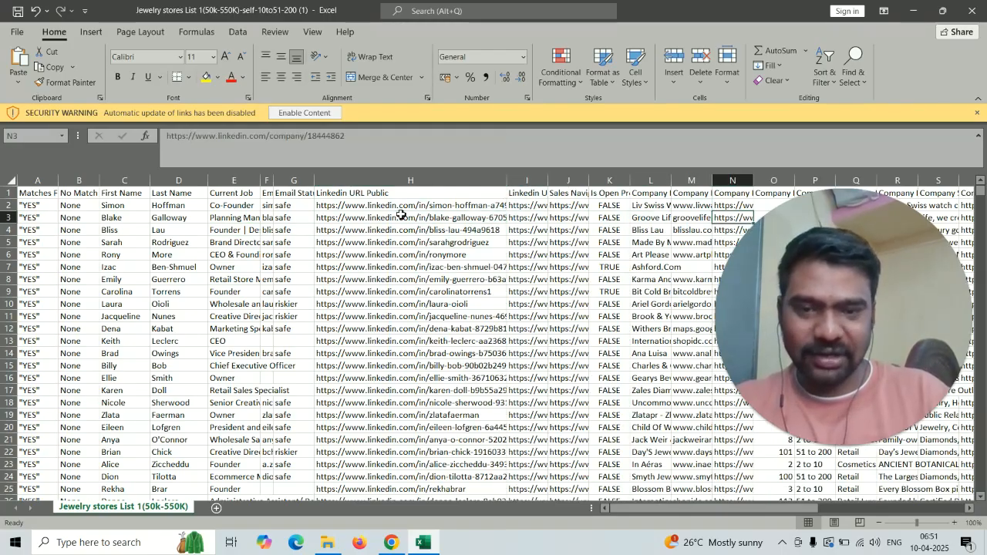
pyautogui.click(405, 180)
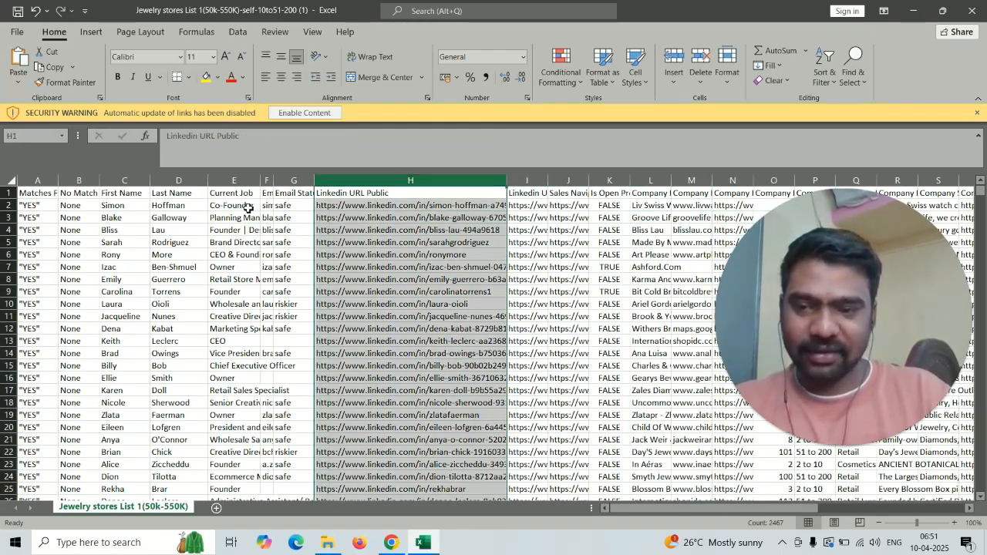
pyautogui.click(320, 206)
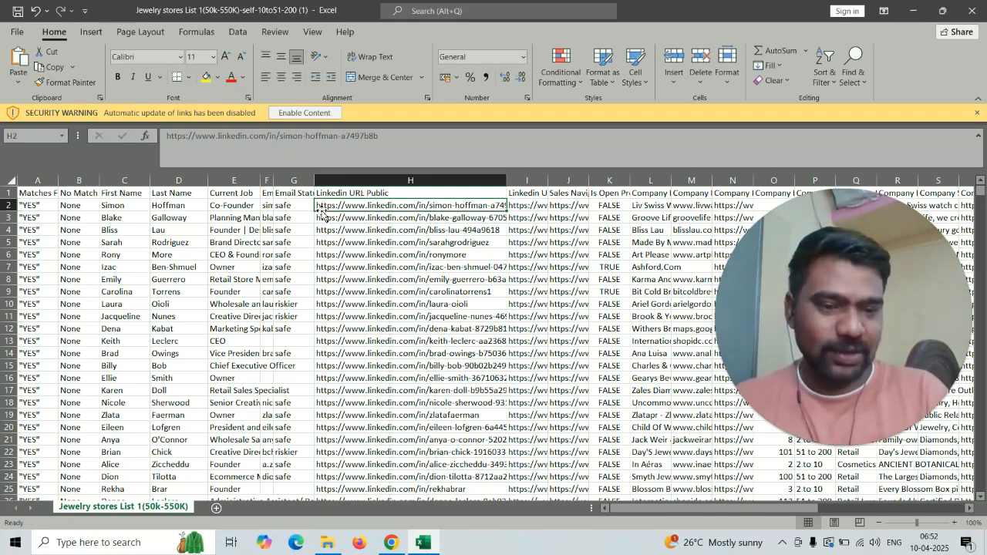
pyautogui.press('Up')
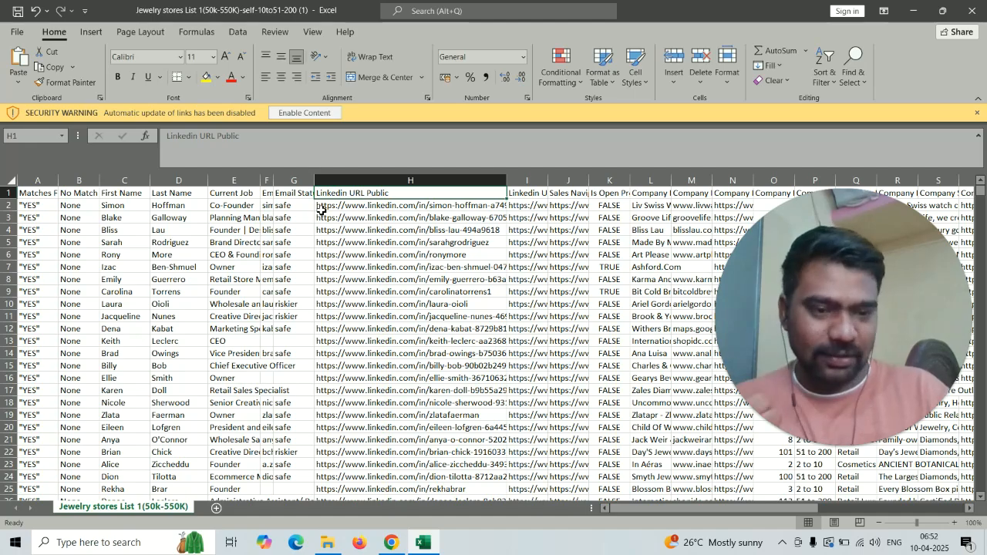
pyautogui.press('Right')
pyautogui.press('Right')
pyautogui.press('Right')
pyautogui.press('Right')
pyautogui.press('Right')
pyautogui.press('Right')
pyautogui.press('Right')
pyautogui.press('Right')
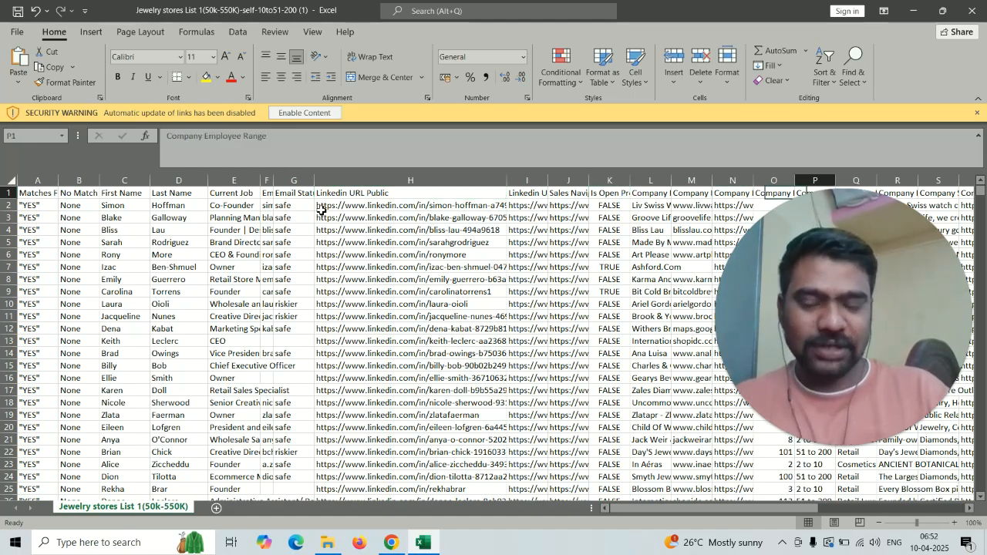
pyautogui.press('Right')
pyautogui.press('Right')
pyautogui.press('Right')
pyautogui.press('Right')
pyautogui.press('Right')
pyautogui.press('Right')
pyautogui.press('Right')
pyautogui.press('Right')
pyautogui.press('Right')
# Step: Widen the Linkedin URL Unique ID column and inspect the entries in the Linkedin URL Public column
pyautogui.moveTo(305, 179); pyautogui.dragTo(383, 180)
pyautogui.click(333, 196)
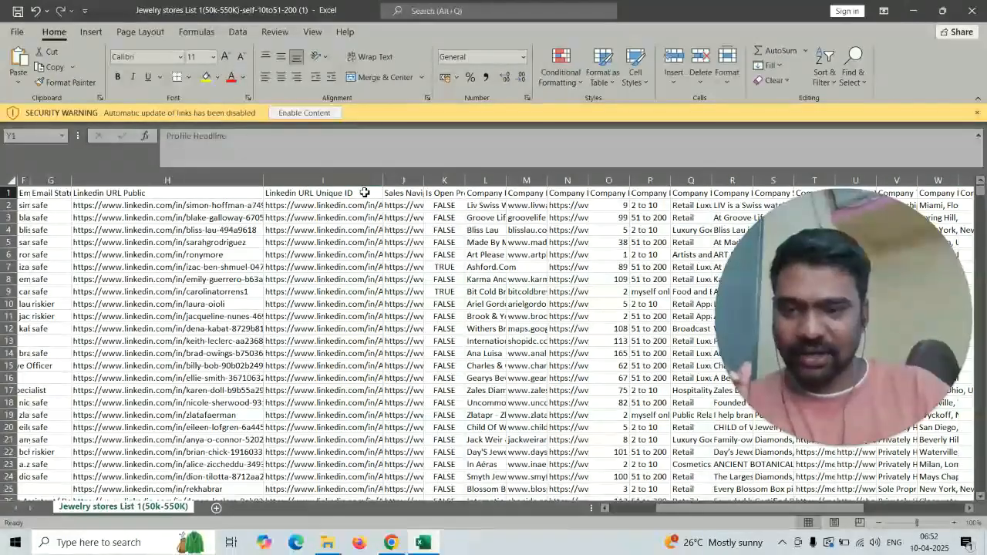
pyautogui.click(245, 207)
pyautogui.moveTo(220, 190); pyautogui.dragTo(225, 366)
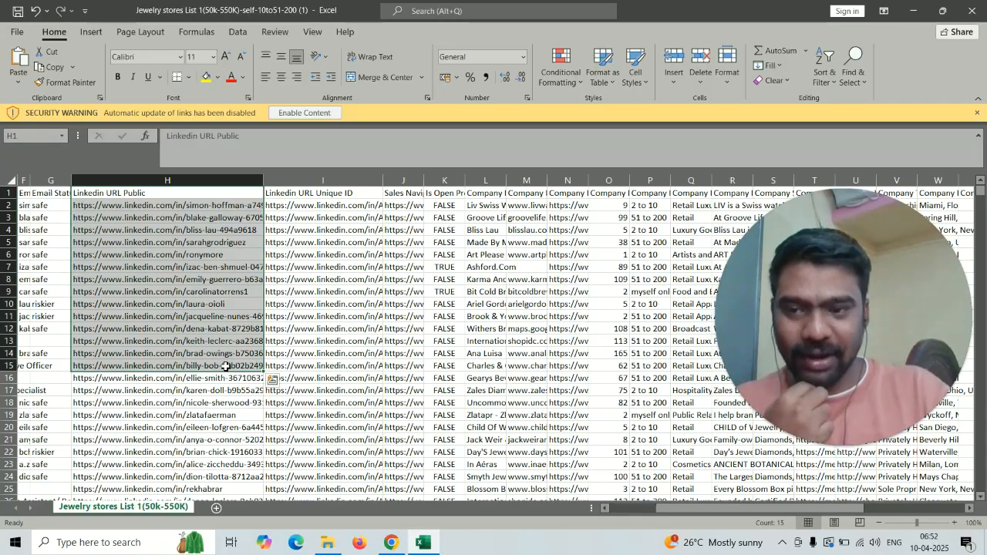
pyautogui.click(217, 194)
pyautogui.press('F2')
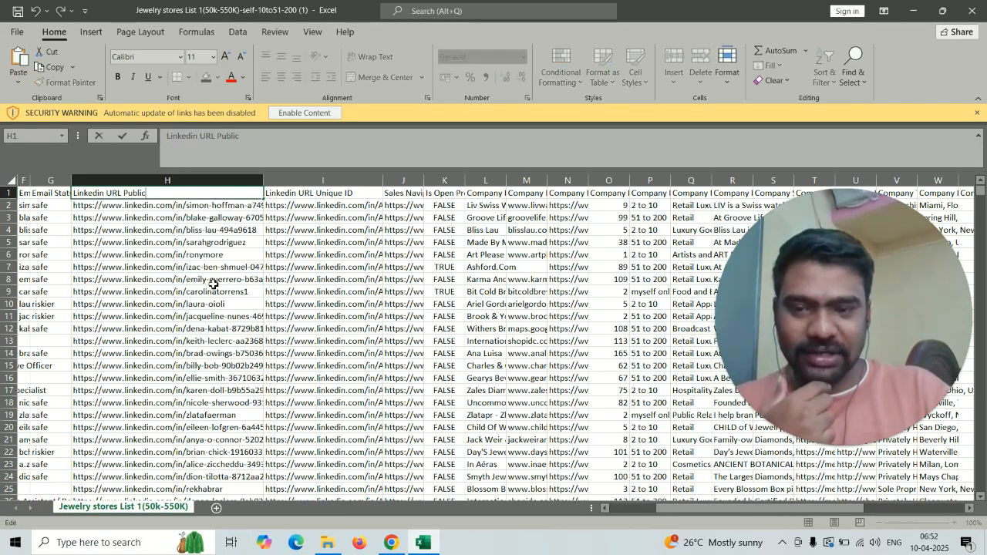
pyautogui.click(203, 260)
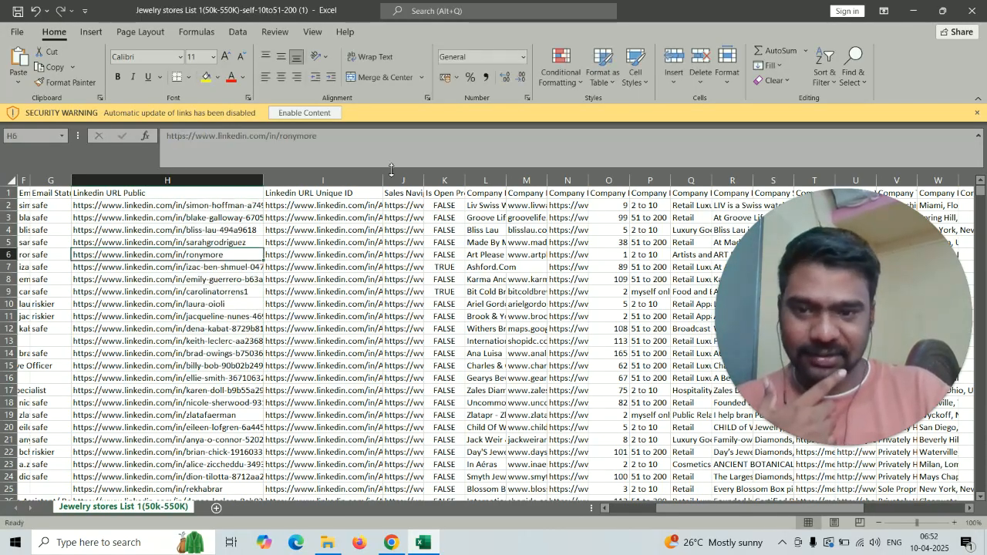
# Step: Widen the Sales Navigator, Company Name and Company Domain columns of the leads sheet
pyautogui.moveTo(424, 179); pyautogui.dragTo(442, 180)
pyautogui.moveTo(526, 183); pyautogui.dragTo(700, 179)
pyautogui.click(675, 193)
# Step: Examine the header fields that follow Company Domain, through to the Connections column
pyautogui.press('Right')
pyautogui.press('Right')
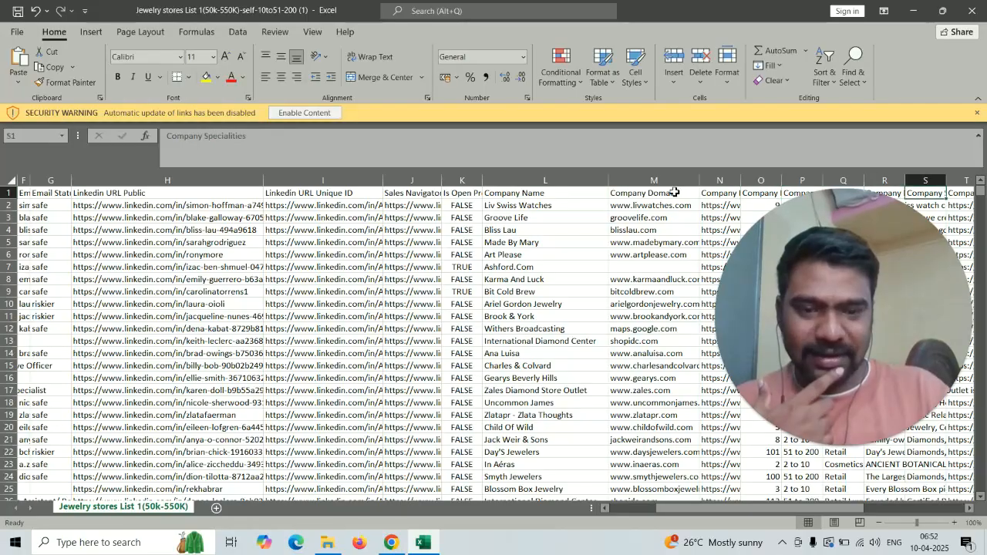
pyautogui.press('Right')
pyautogui.press('Right')
pyautogui.press('Right')
pyautogui.press('Right')
pyautogui.press('Right')
pyautogui.press('Right')
pyautogui.press('Right')
pyautogui.press('Right')
pyautogui.press('Right')
pyautogui.press('Right')
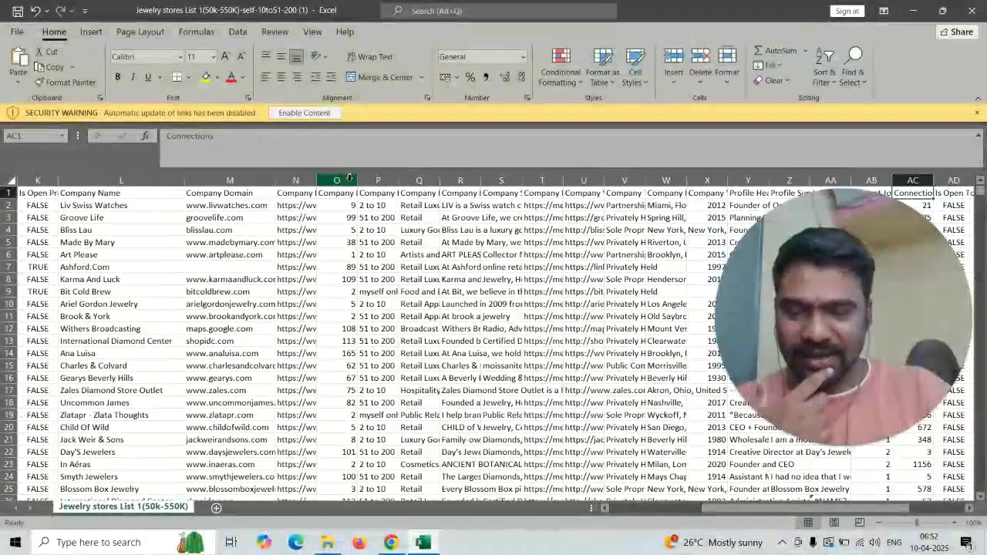
# Step: Widen the Company Employee Exact Count, Company Industry and Company Description columns
pyautogui.moveTo(350, 179); pyautogui.dragTo(379, 184)
pyautogui.click(379, 195)
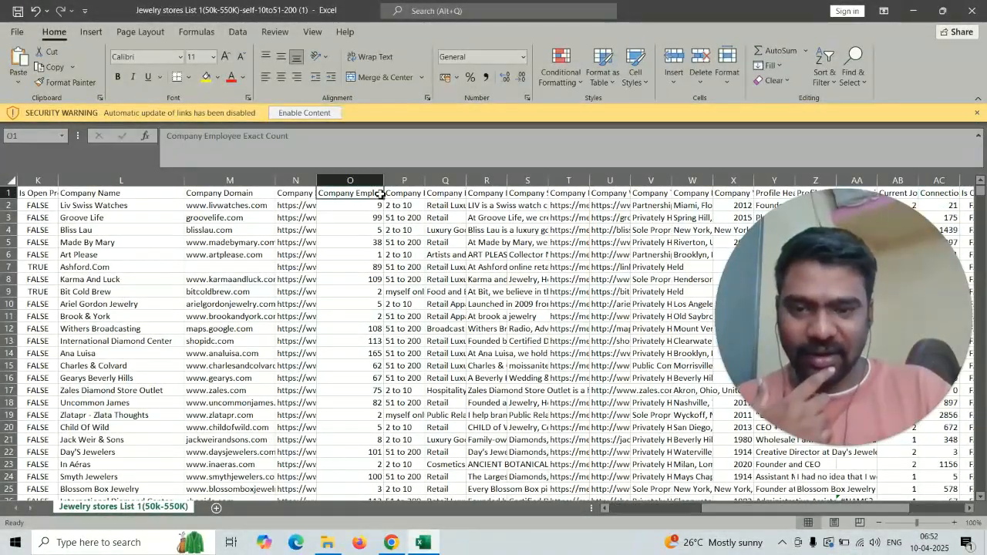
pyautogui.click(403, 193)
pyautogui.click(455, 193)
pyautogui.moveTo(466, 182); pyautogui.dragTo(495, 183)
pyautogui.click(484, 203)
pyautogui.moveTo(553, 193); pyautogui.dragTo(536, 184)
pyautogui.moveTo(537, 181); pyautogui.dragTo(626, 178)
pyautogui.click(577, 205)
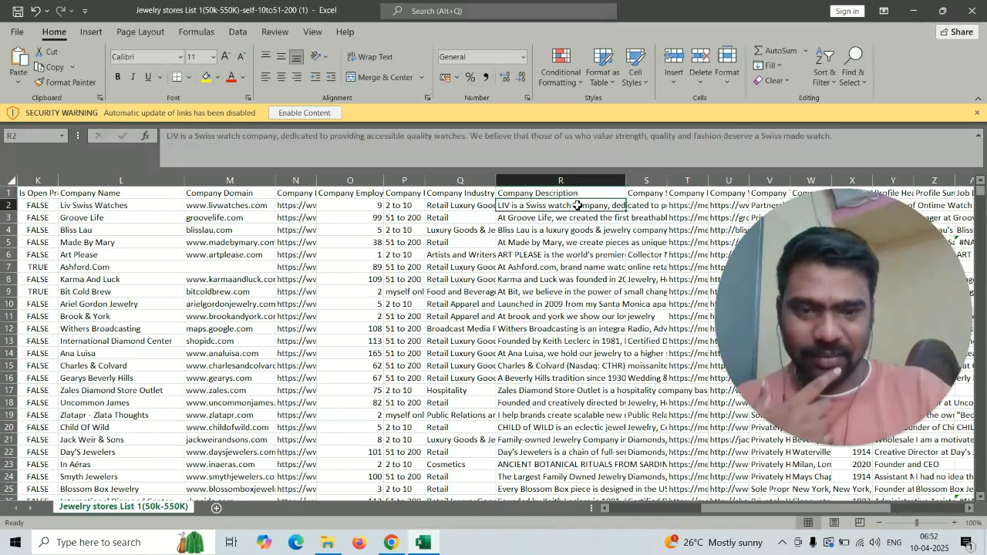
# Step: Review the first lead's values across the company and profile columns beyond Company Description
pyautogui.press('Right')
pyautogui.press('Right')
pyautogui.press('Right')
pyautogui.press('Right')
pyautogui.press('Right')
pyautogui.press('Right')
pyautogui.press('Right')
pyautogui.press('Right')
pyautogui.press('Right')
pyautogui.hscroll(5, 578, 206)
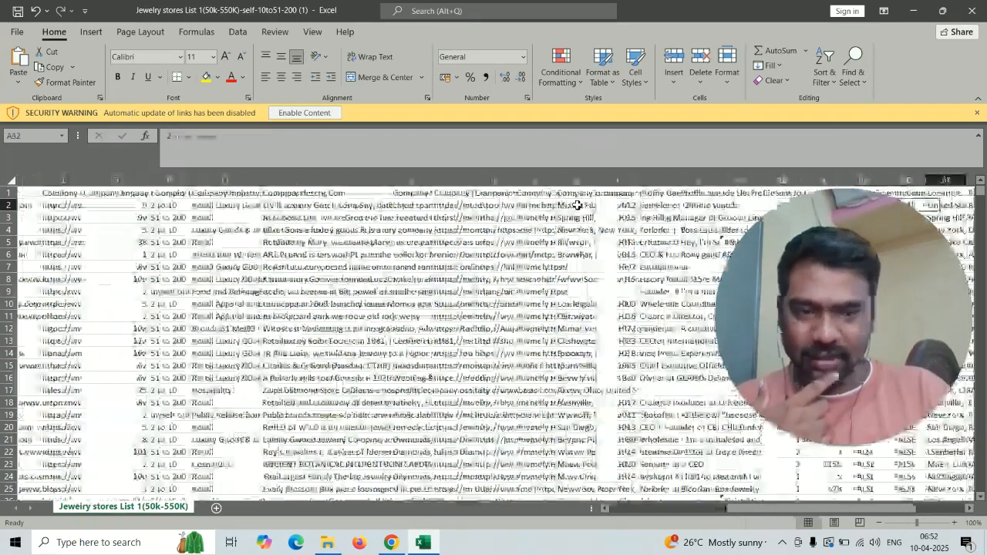
# Step: Examine the header fields from Company Website URL across the profile columns to the years and months columns
pyautogui.click(415, 192)
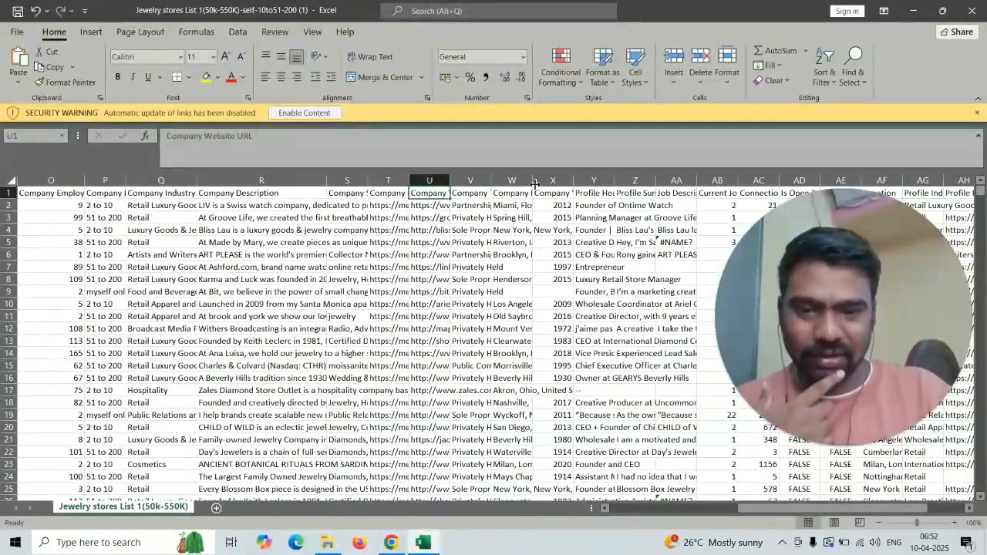
pyautogui.click(558, 194)
pyautogui.press('Right')
pyautogui.press('Right')
pyautogui.press('Right')
pyautogui.press('Right')
pyautogui.press('Right')
pyautogui.press('Right')
pyautogui.press('Right')
pyautogui.press('Right')
pyautogui.press('Right')
pyautogui.press('Right')
pyautogui.press('Right')
pyautogui.press('Right')
pyautogui.press('Right')
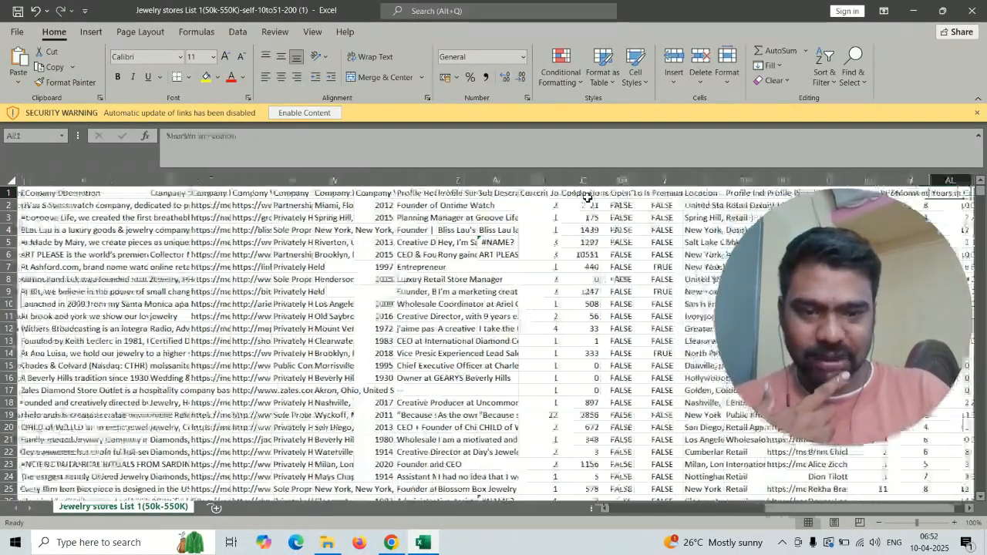
pyautogui.press('Right')
pyautogui.press('Right')
pyautogui.press('Right')
pyautogui.press('Right')
# Step: Inspect the Current Jobs Number and Connections headers and the first lead's location, industry and profile picture fields
pyautogui.click(388, 193)
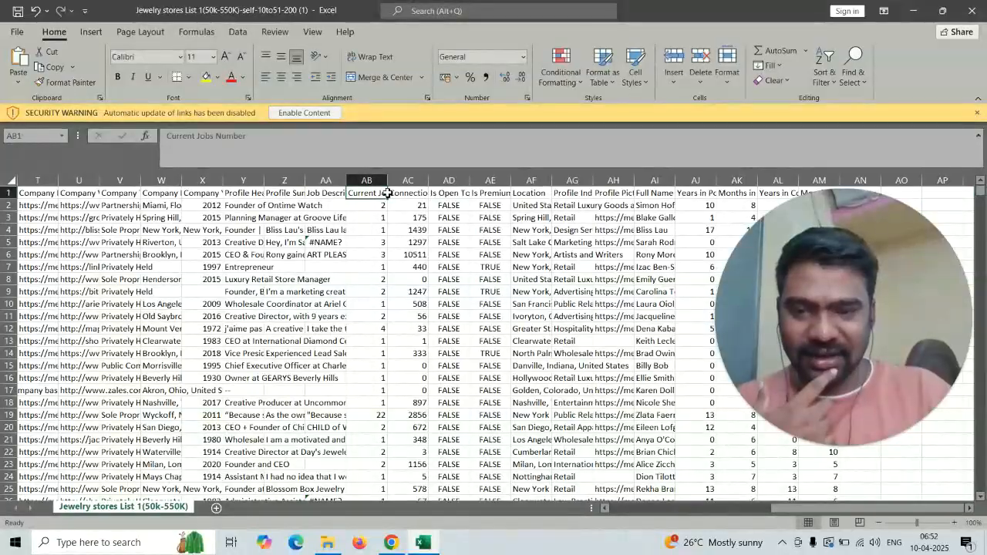
pyautogui.doubleClick(402, 193)
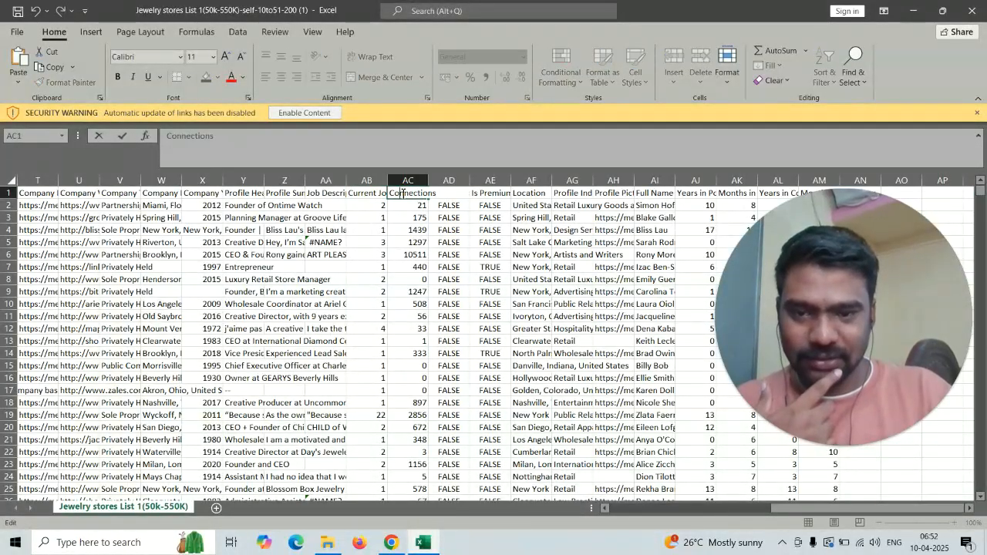
pyautogui.click(532, 203)
pyautogui.press('Right')
pyautogui.press('Right')
pyautogui.press('Right')
pyautogui.press('Right')
pyautogui.press('Right')
pyautogui.press('Right')
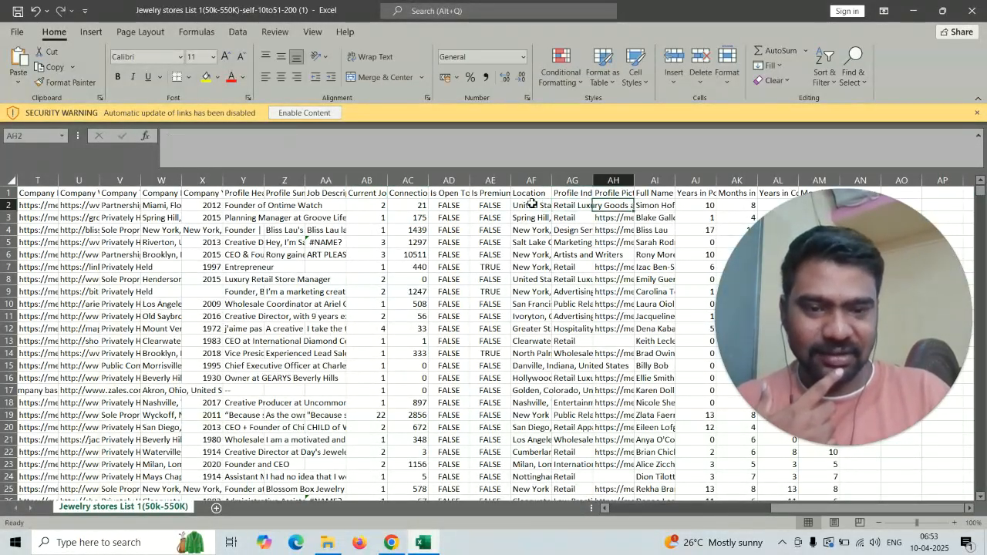
pyautogui.press('Right')
# Step: Review the remaining header fields from Is Premium to Months in Company at the end of the sheet
pyautogui.click(493, 198)
pyautogui.press('Right')
pyautogui.press('Right')
pyautogui.press('Right')
pyautogui.press('Right')
pyautogui.press('Right')
pyautogui.press('Right')
pyautogui.press('Right')
pyautogui.press('Right')
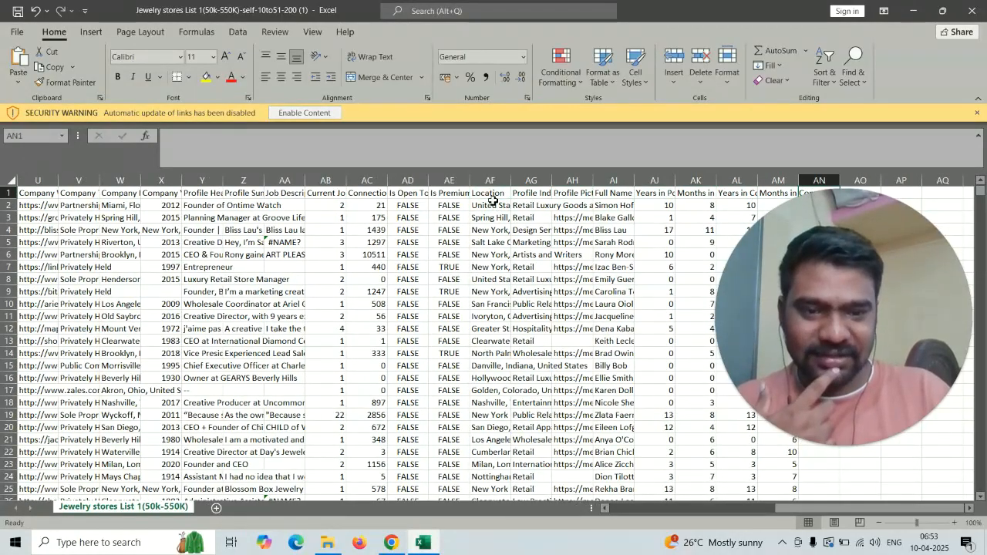
pyautogui.press('Right')
pyautogui.press('Right')
pyautogui.press('Right')
pyautogui.press('Left')
pyautogui.press('Left')
pyautogui.press('Left')
pyautogui.press('Left')
pyautogui.press('Left')
pyautogui.press('Left')
pyautogui.press('Left')
pyautogui.press('Left')
pyautogui.press('Left')
pyautogui.press('Left')
pyautogui.press('Left')
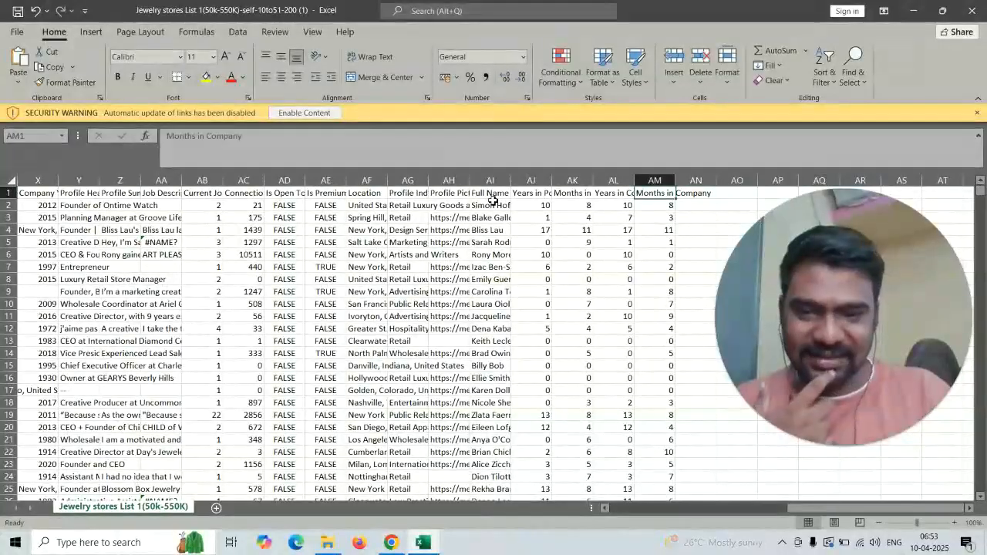
# Step: Widen the Full Name column slightly and inspect the Profile Industry and Location columns
pyautogui.moveTo(512, 182); pyautogui.dragTo(518, 182)
pyautogui.click(423, 181)
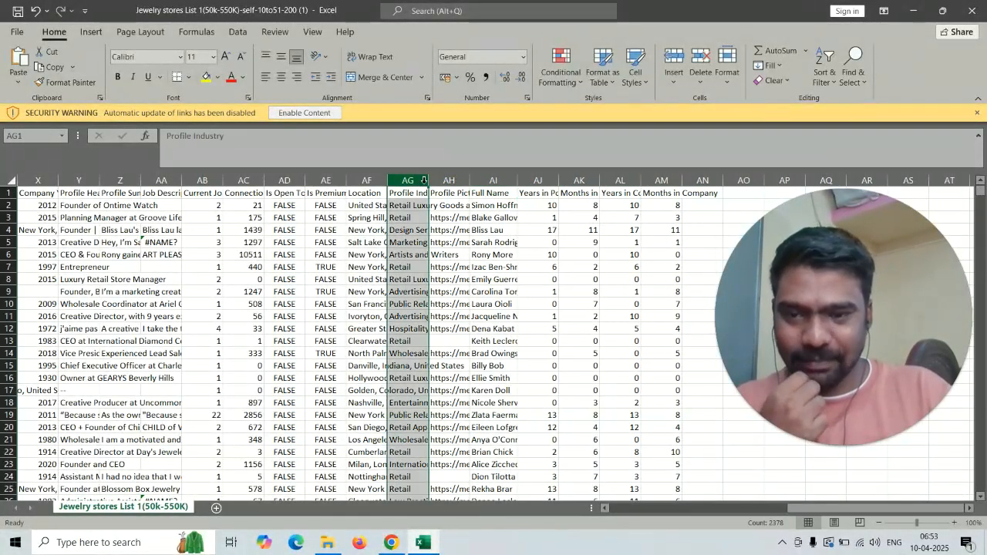
pyautogui.click(368, 205)
# Step: Look down the Location entries and back across the lead data to the sheet's first column
pyautogui.press('Down')
pyautogui.press('Down')
pyautogui.press('Down')
pyautogui.press('Down')
pyautogui.press('Down')
pyautogui.press('Down')
pyautogui.press('Down')
pyautogui.press('Down')
pyautogui.press('Down')
pyautogui.press('Down')
pyautogui.press('Down')
pyautogui.press('Down')
pyautogui.press('Down')
pyautogui.press('Left')
pyautogui.press('Left')
pyautogui.press('Left')
pyautogui.press('Left')
pyautogui.press('Left')
pyautogui.press('Left')
pyautogui.press('Left')
pyautogui.press('Left')
pyautogui.press('Left')
pyautogui.press('Left')
pyautogui.press('Left')
pyautogui.press('Left')
pyautogui.press('Left')
pyautogui.press('Left')
pyautogui.press('Left')
pyautogui.press('Left')
pyautogui.press('Left')
pyautogui.press('Left')
pyautogui.press('Left')
pyautogui.press('Left')
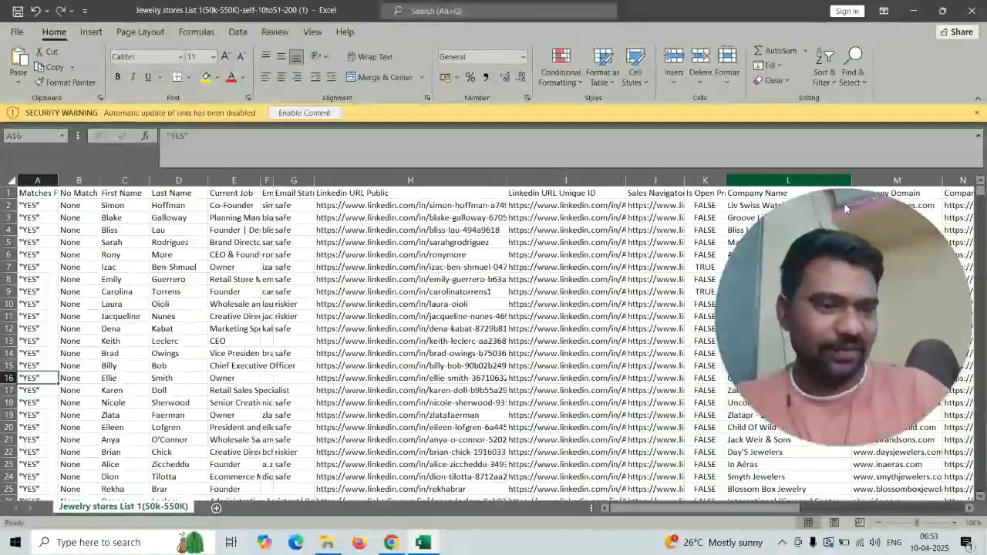
# Step: Check the last rows of the leads list, return to the first rows and select the Linkedin URL Public column
pyautogui.moveTo(981, 196); pyautogui.dragTo(878, 510)
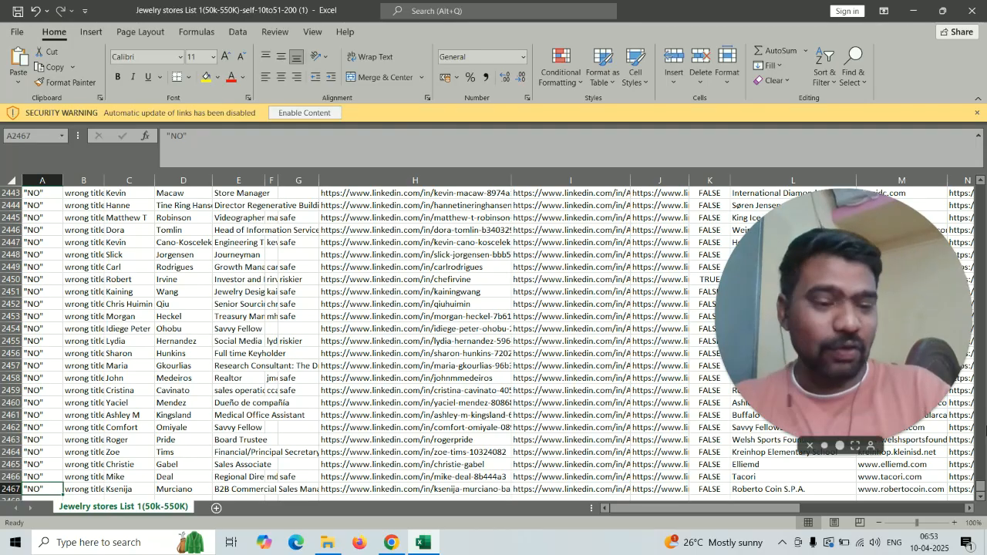
pyautogui.moveTo(980, 487); pyautogui.dragTo(979, 185)
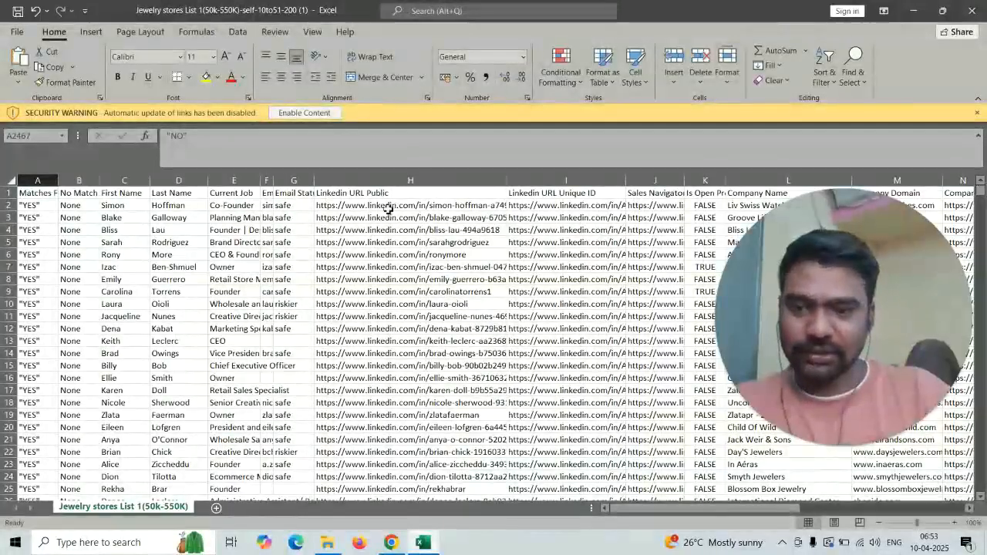
pyautogui.click(413, 182)
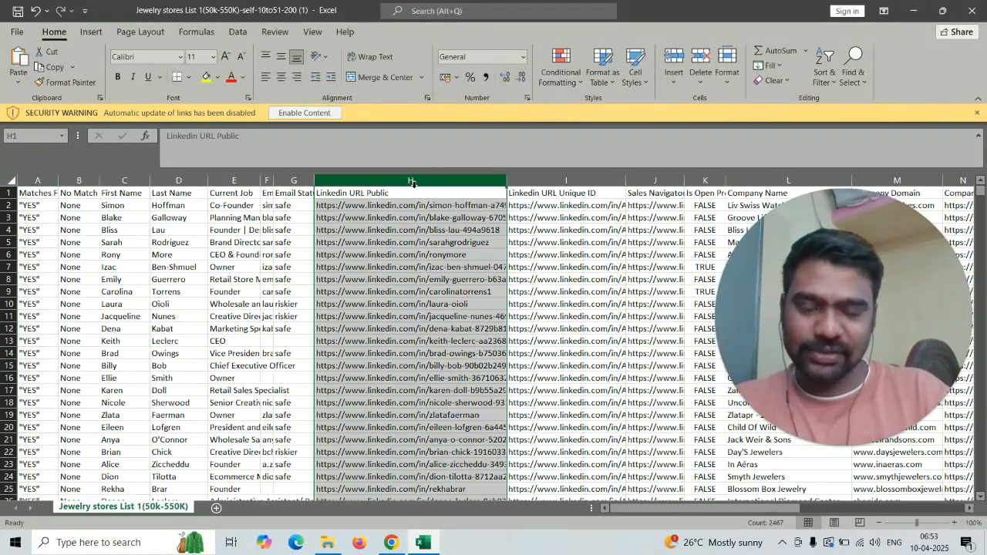
pyautogui.click(424, 205)
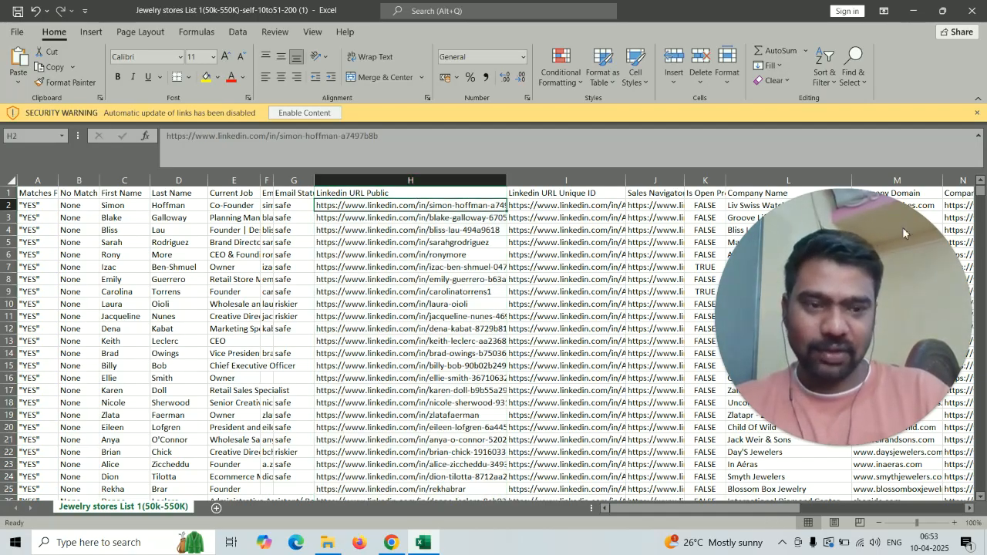
pyautogui.moveTo(902, 227); pyautogui.dragTo(926, 207)
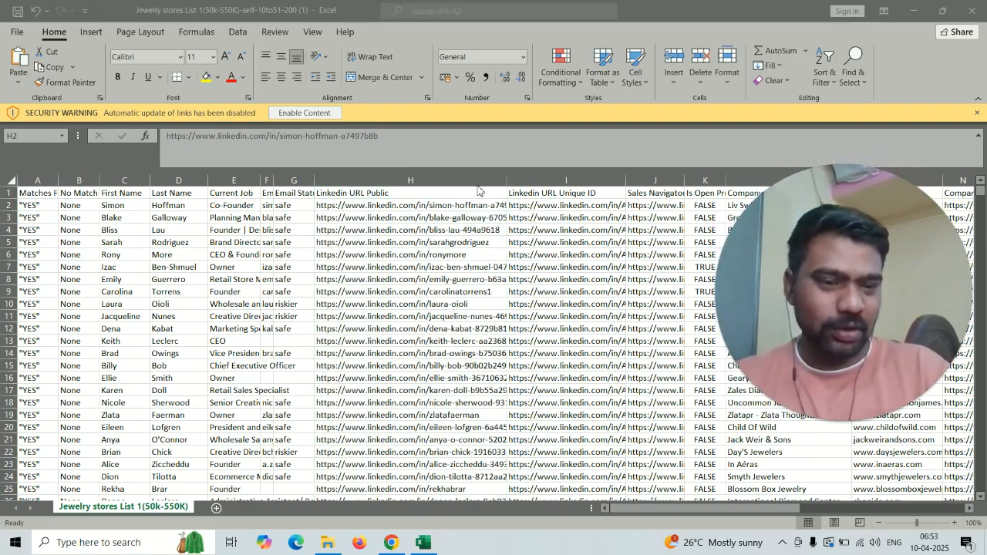
pyautogui.click(430, 182)
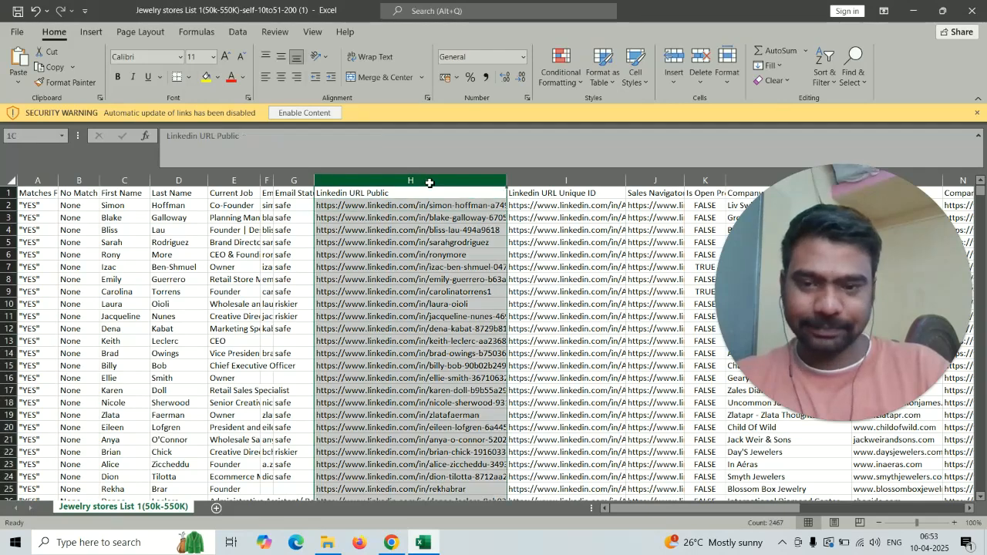
# Step: Switch to Chrome and look over the jewelry stores domain spreadsheet and the Sales Navigator account lists
pyautogui.click(391, 543)
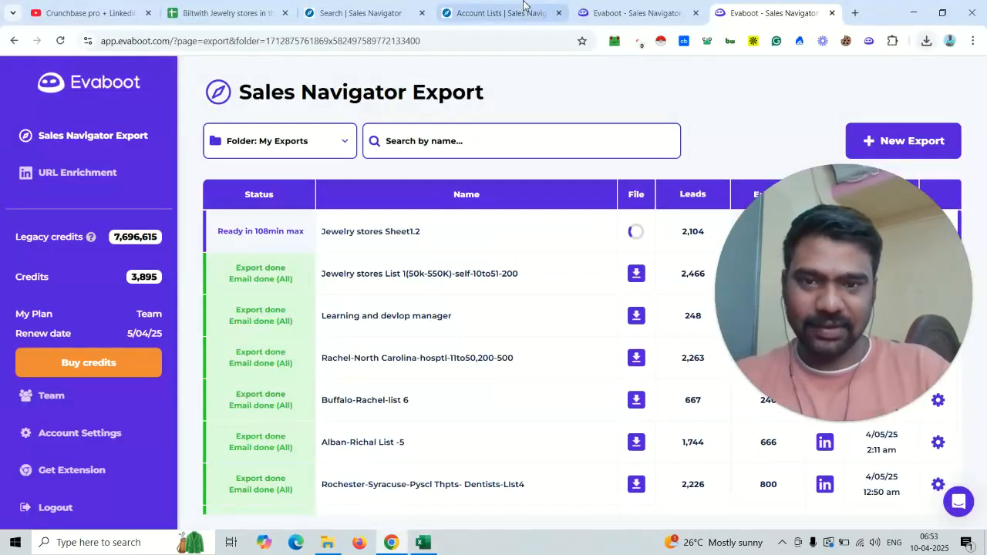
pyautogui.click(196, 7)
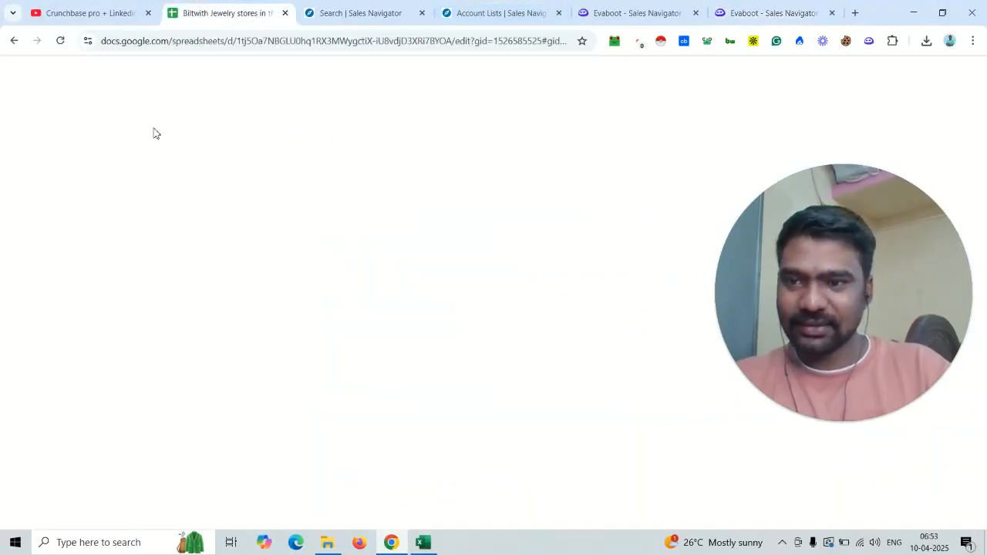
pyautogui.moveTo(161, 191); pyautogui.dragTo(47, 88)
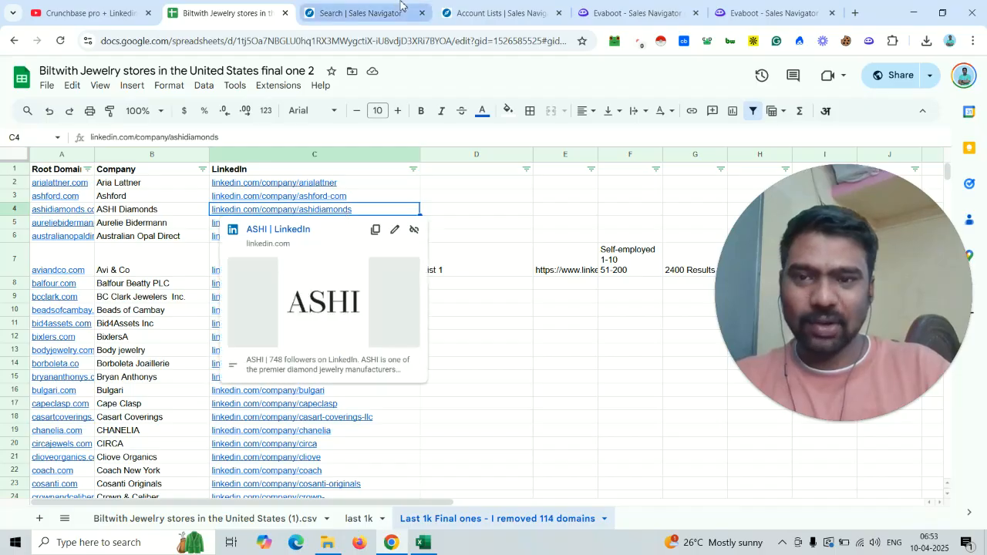
pyautogui.click(363, 11)
pyautogui.click(519, 6)
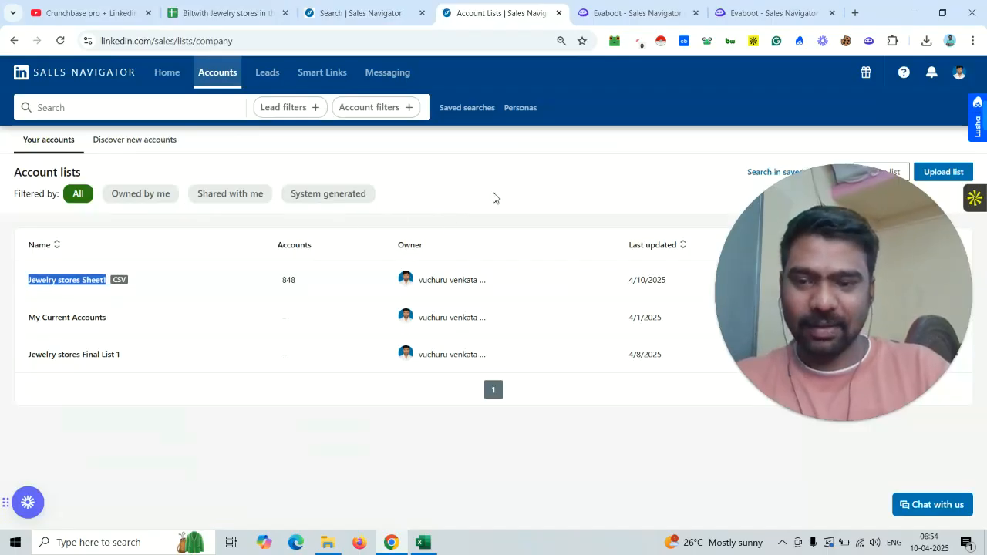
# Step: Review the filters applied to the Sales Navigator lead search, including headcount, job titles, seniority, account list and geography
pyautogui.click(362, 13)
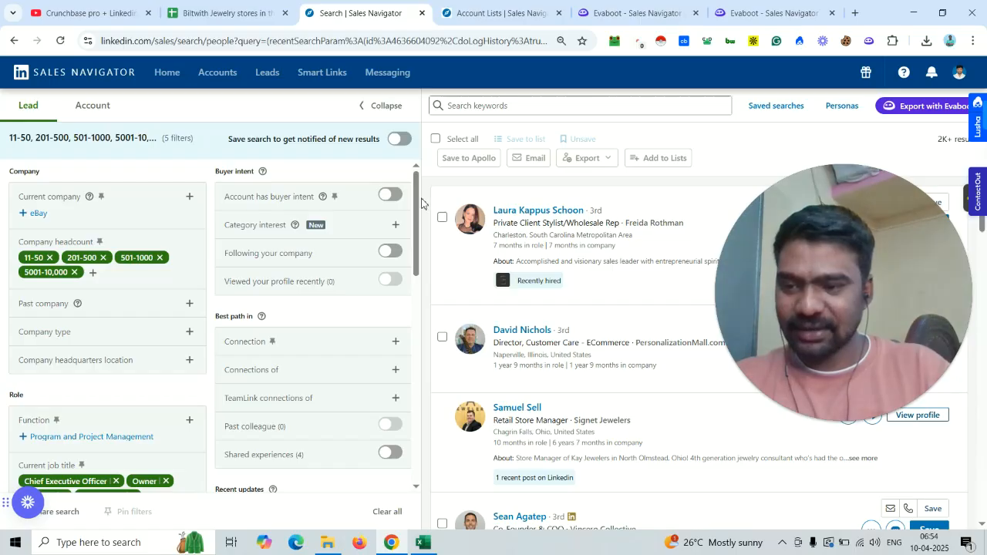
pyautogui.moveTo(418, 200); pyautogui.dragTo(418, 250)
pyautogui.scroll(-3, 243, 361)
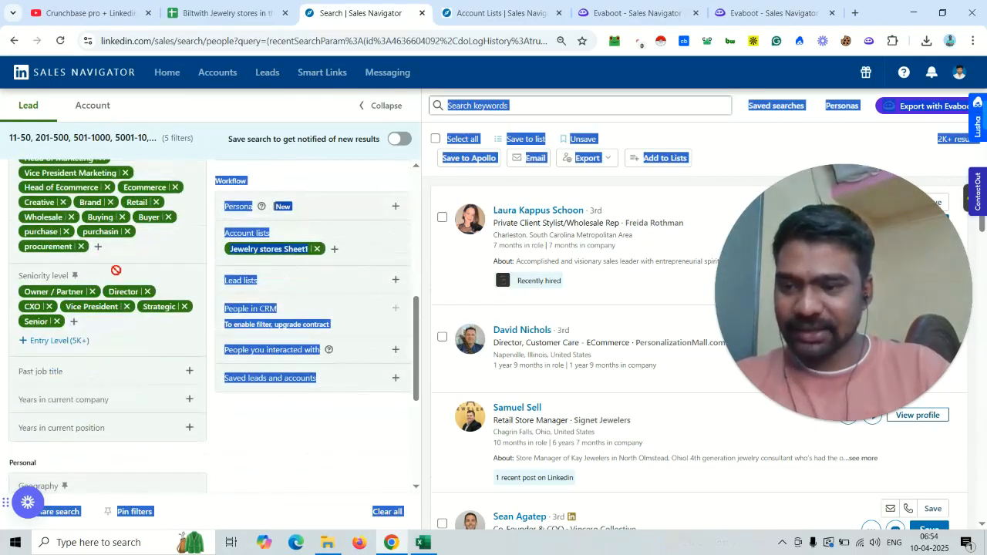
pyautogui.doubleClick(257, 378)
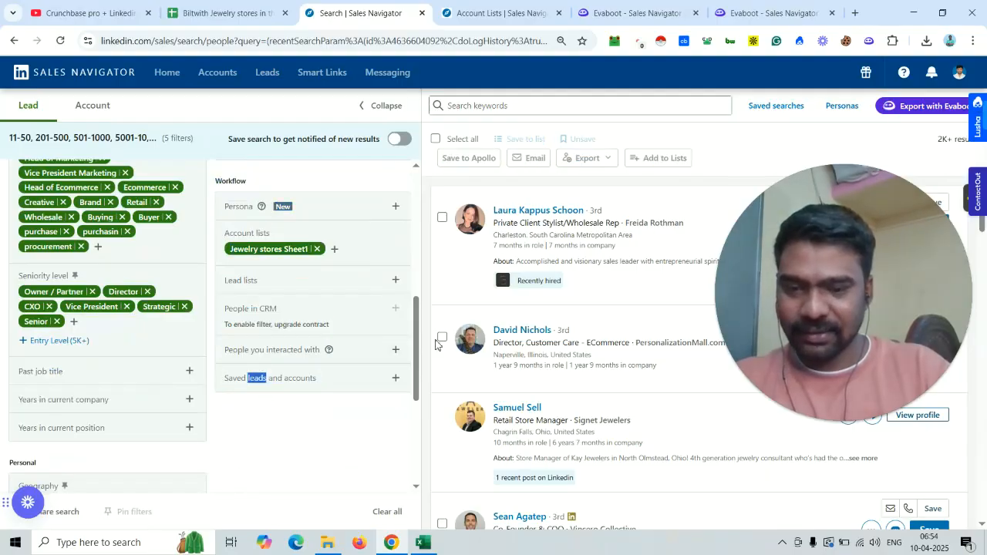
pyautogui.scroll(-3, 414, 328)
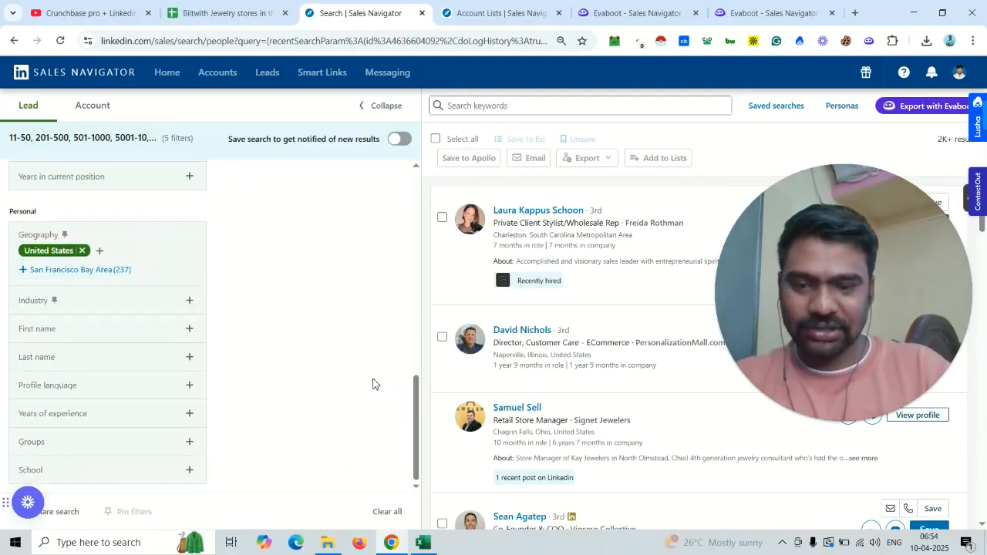
pyautogui.scroll(3, 420, 289)
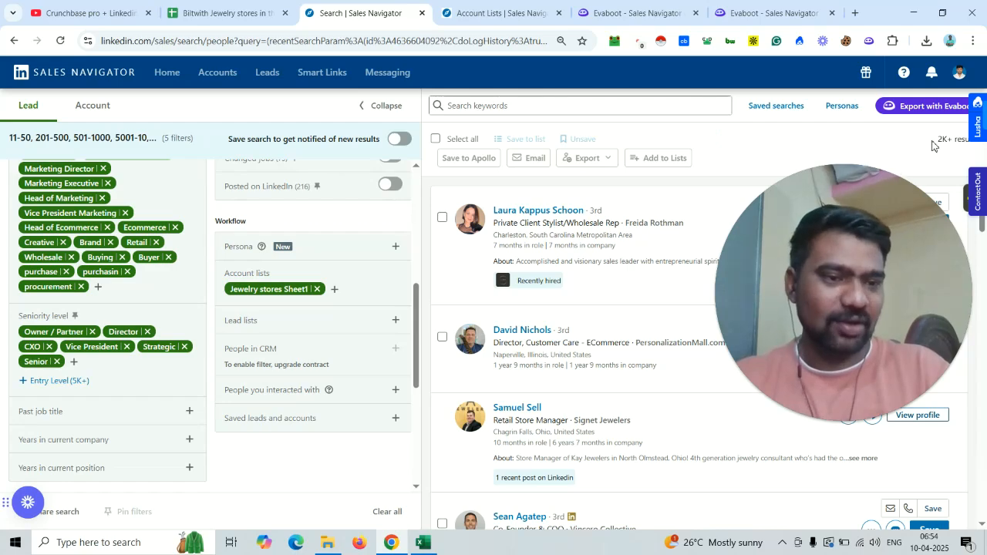
pyautogui.moveTo(840, 220); pyautogui.dragTo(719, 240)
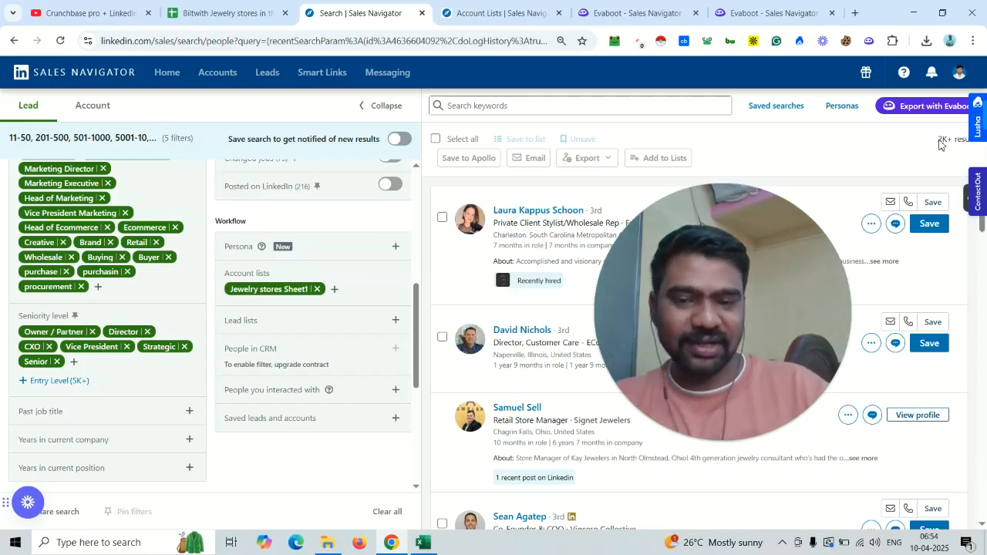
pyautogui.scroll(4, 412, 229)
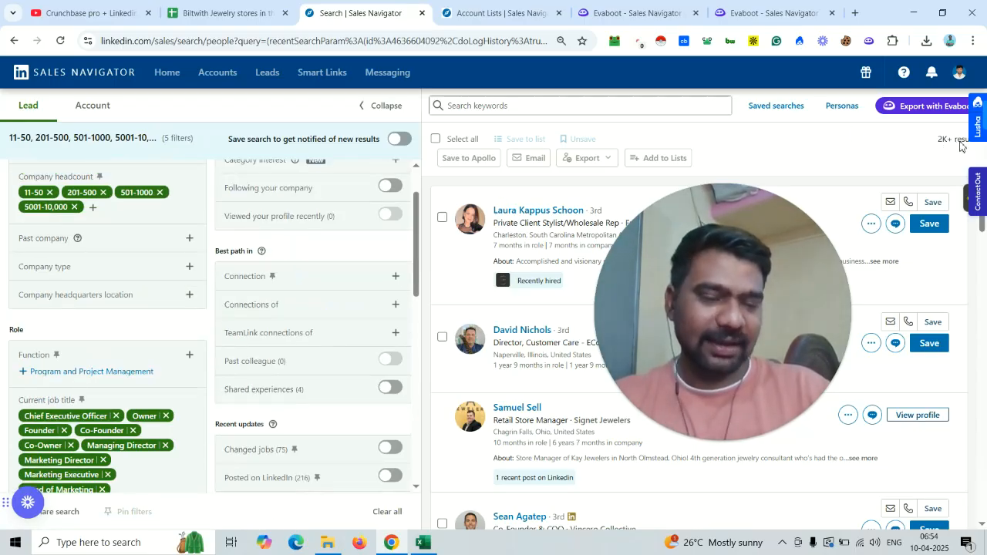
pyautogui.hotkey('ctrl', 'a')
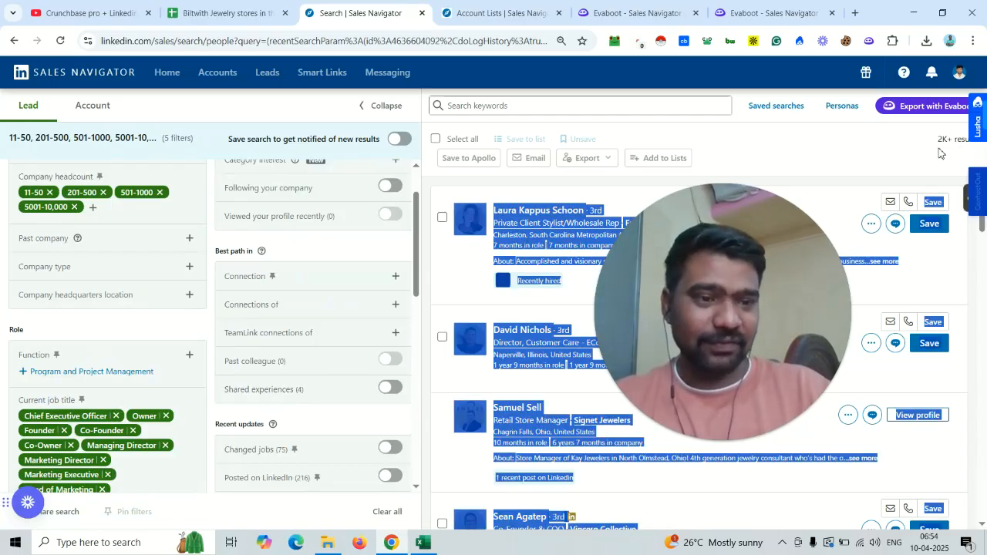
pyautogui.click(677, 139)
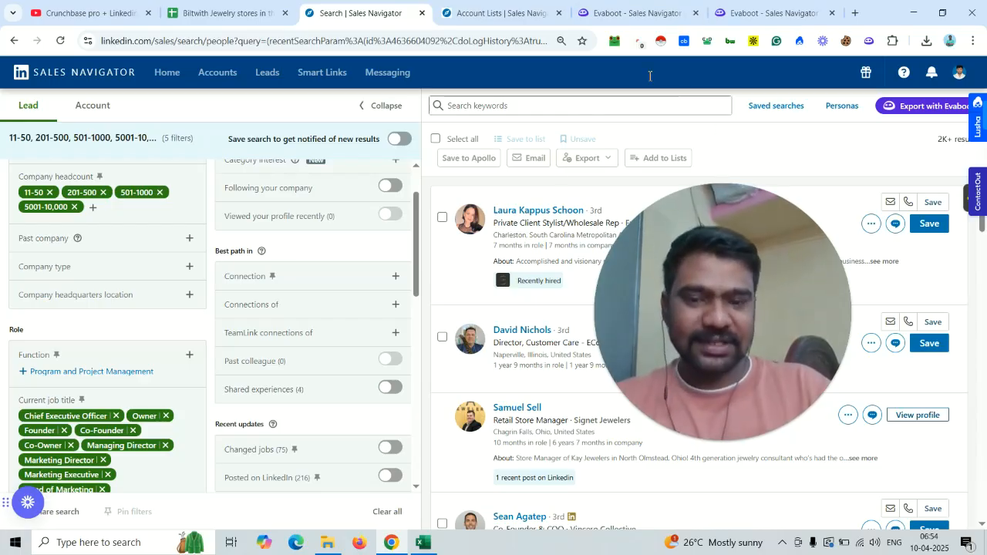
# Step: Show the Crunchbase and Sales Navigator video page on YouTube and highlight the contact paragraph in its description
pyautogui.click(39, 7)
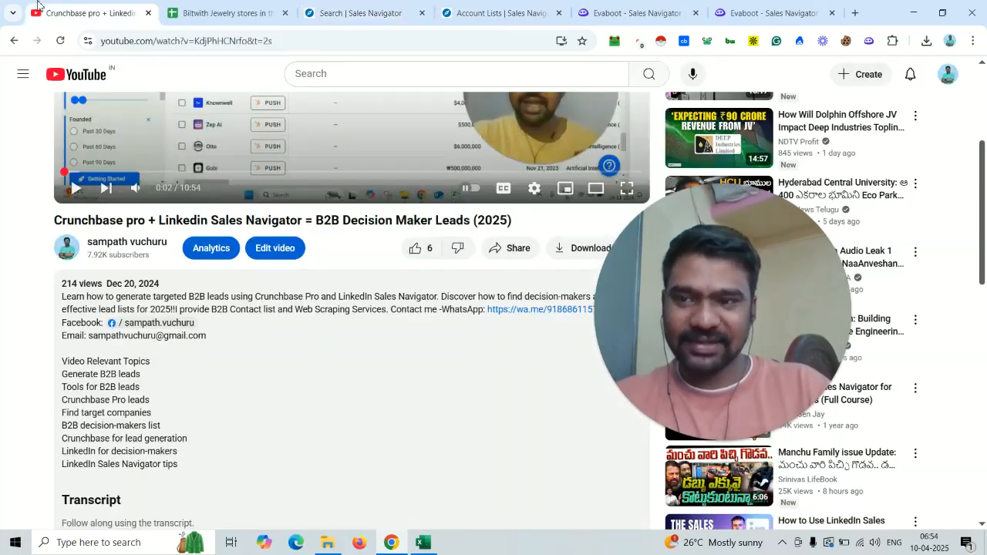
pyautogui.moveTo(442, 311); pyautogui.dragTo(572, 316)
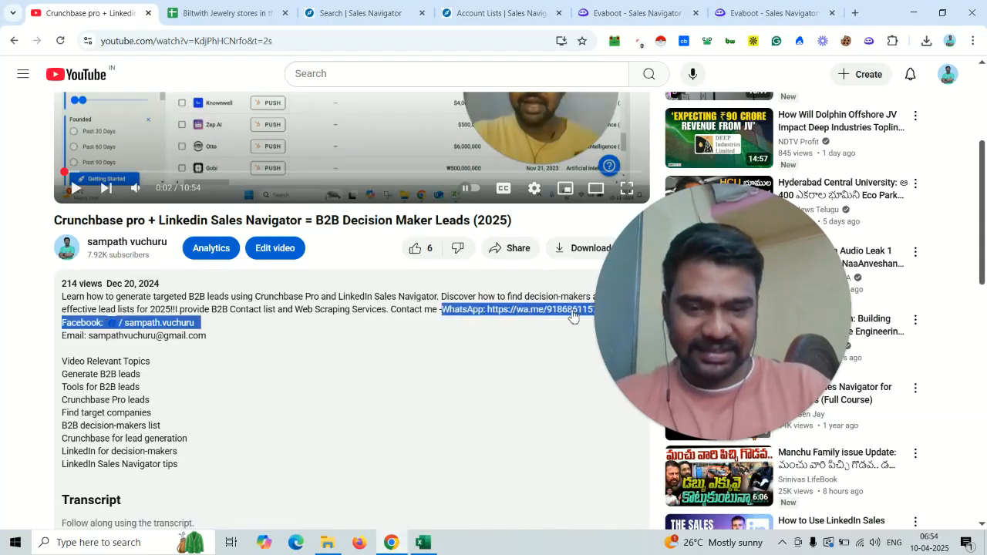
pyautogui.tripleClick(460, 311)
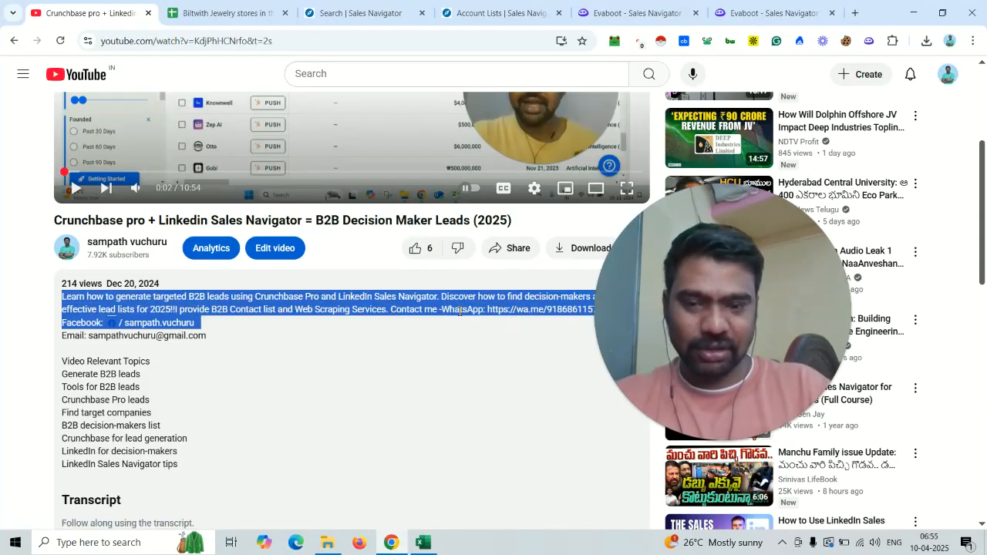
pyautogui.click(452, 6)
pyautogui.click(359, 12)
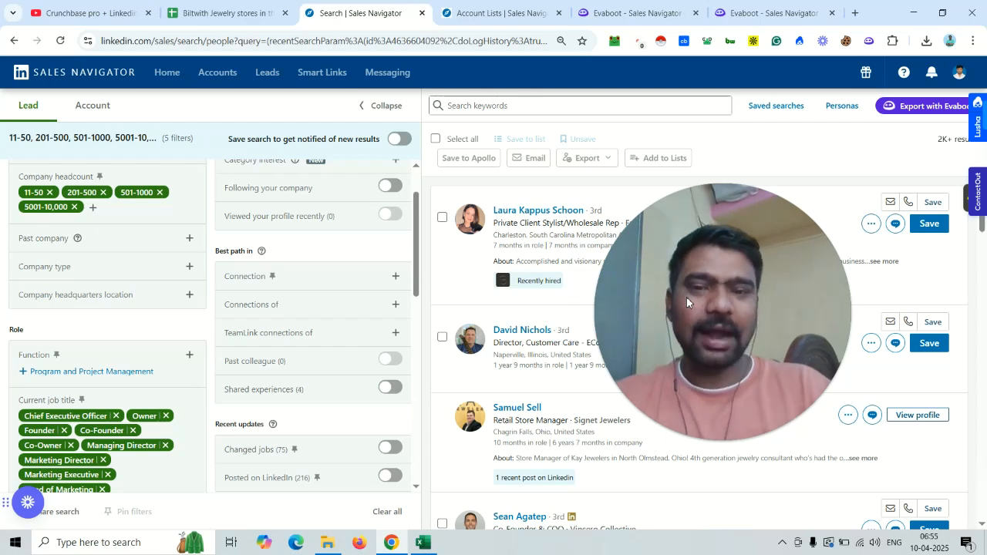
pyautogui.click(88, 4)
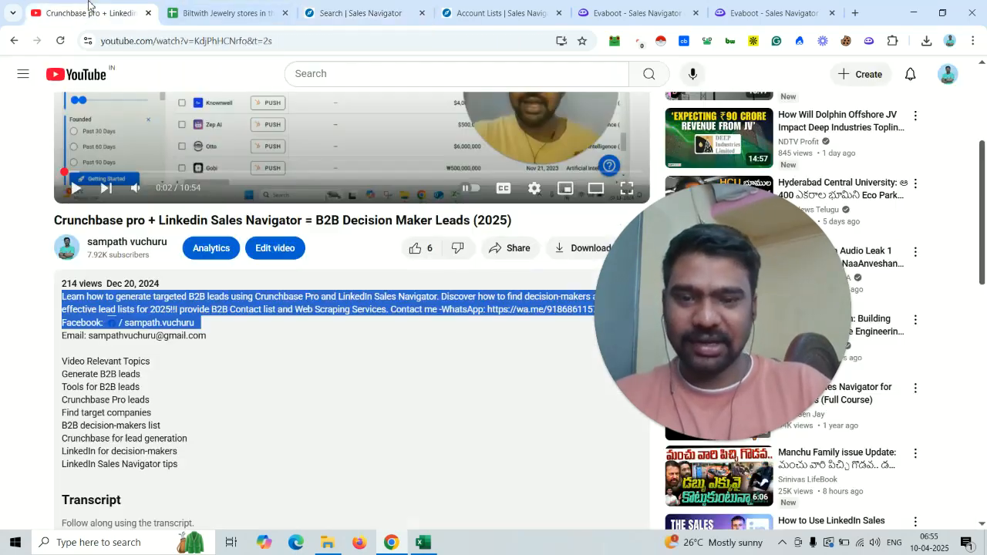